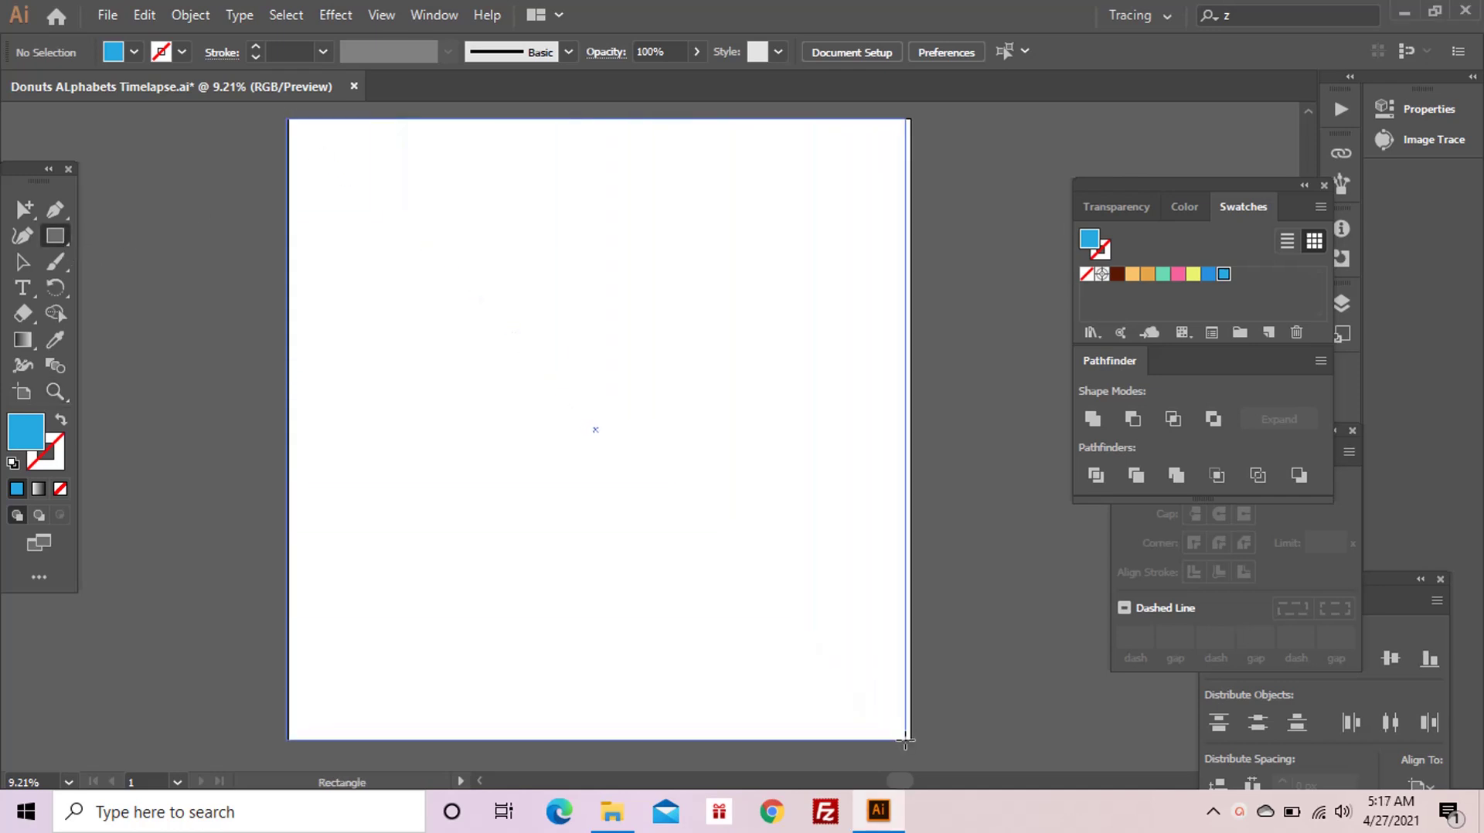
- Draw a blue rectangle covering the whole artboard
{"action": "left_click_drag", "start_coordinate": [285, 118], "coordinate": [911, 740]}
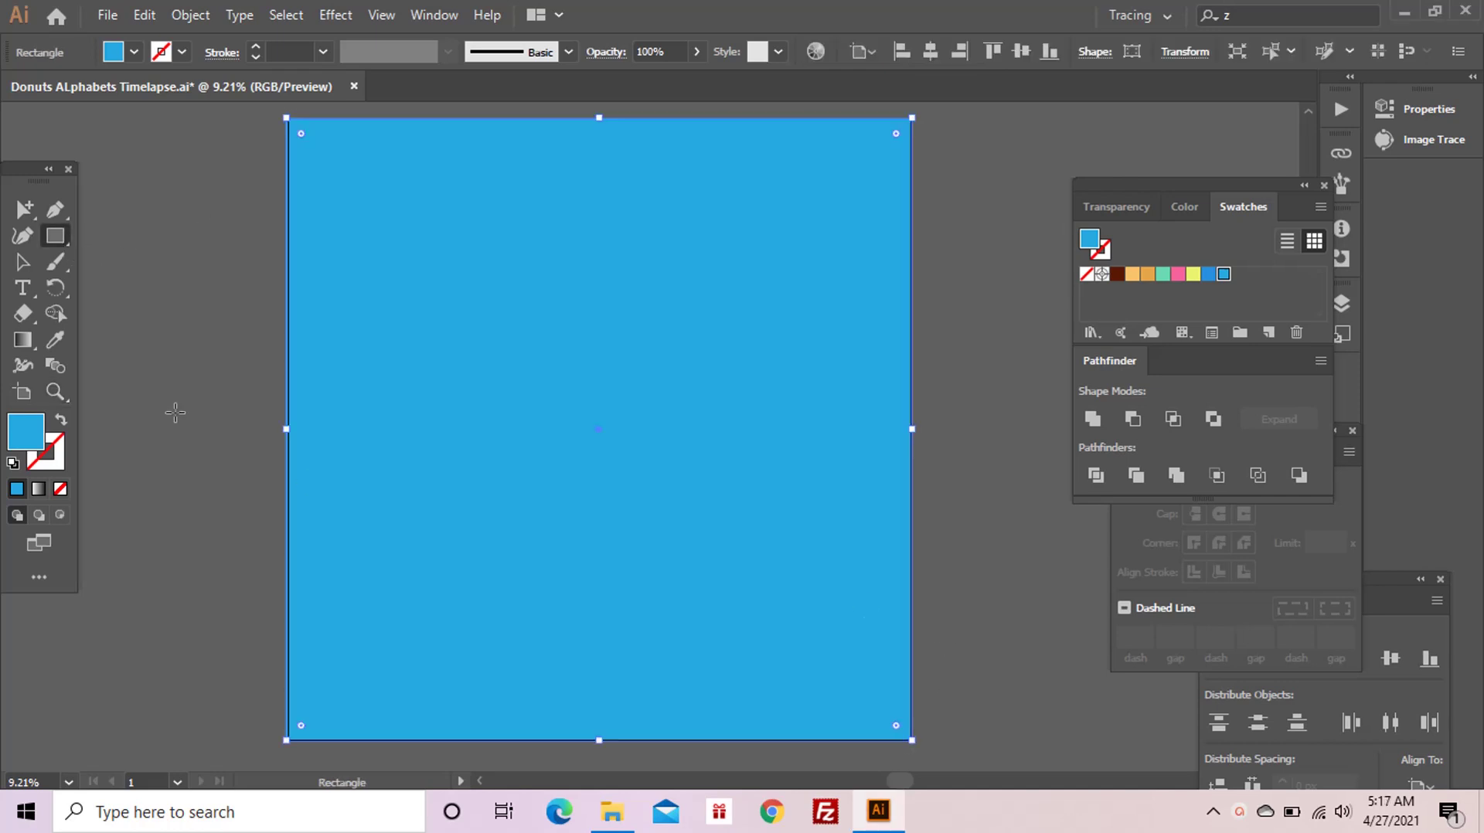
{"action": "left_click", "coordinate": [24, 209]}
{"action": "left_click", "coordinate": [238, 316]}
{"action": "key", "text": "v"}
{"action": "left_click", "coordinate": [290, 486]}
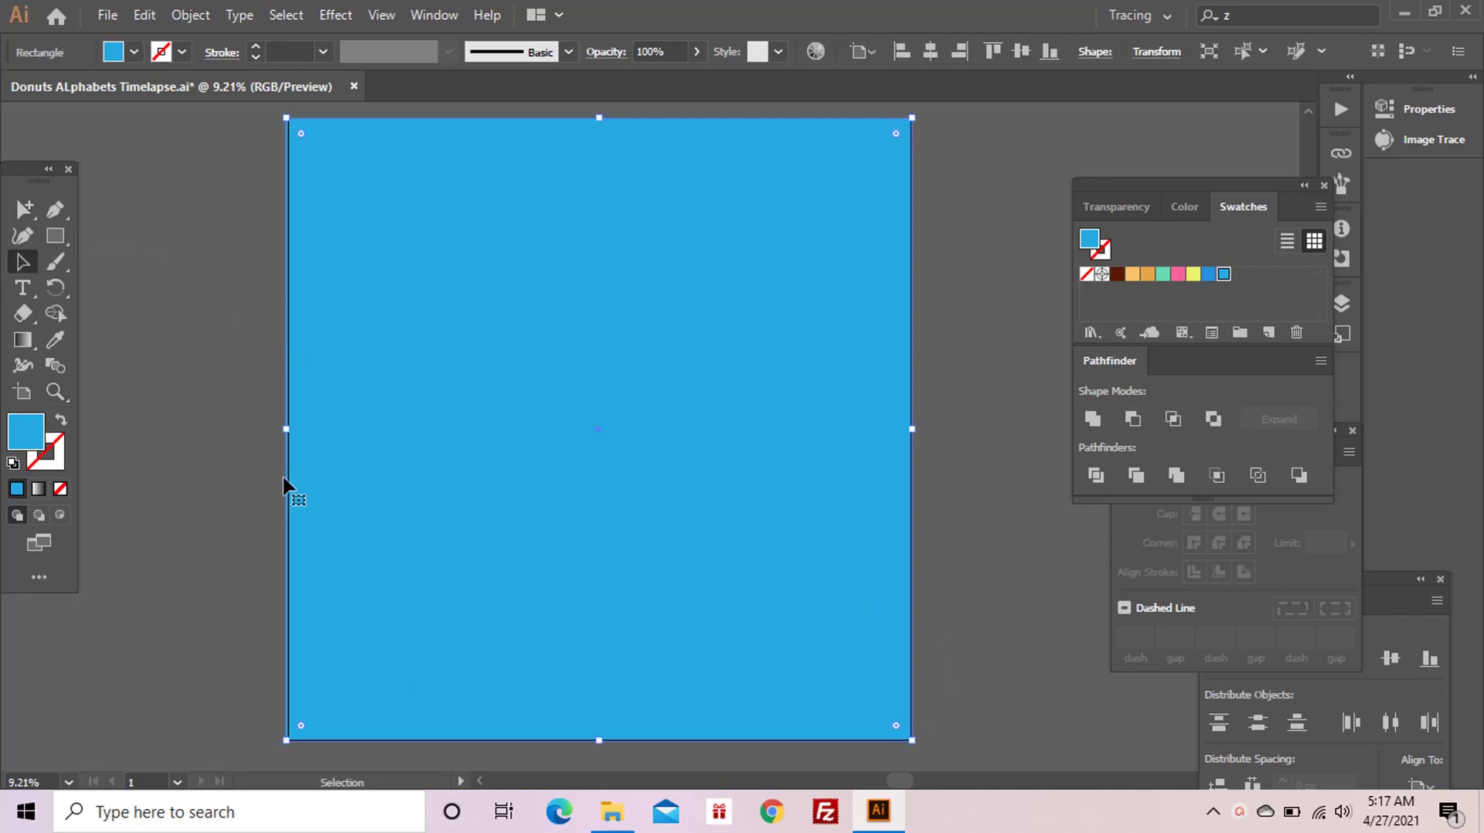
{"action": "left_click_drag", "start_coordinate": [286, 433], "coordinate": [288, 433]}
- Size the rectangle to 4000 × 4000 px and deselect it
{"action": "left_click", "coordinate": [1157, 52]}
{"action": "key", "text": "Tab"}
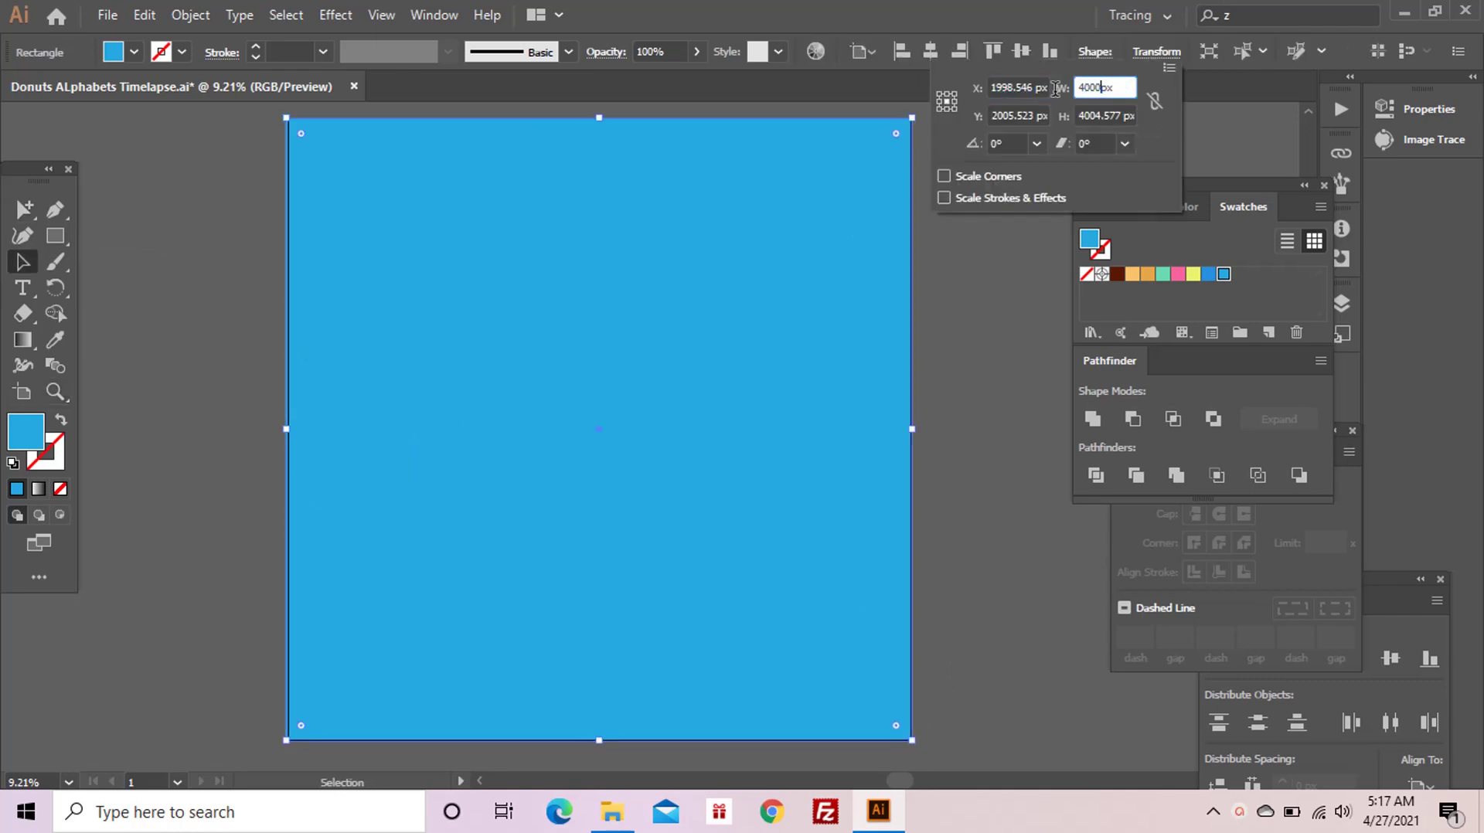
{"action": "key", "text": "Tab"}
{"action": "key", "text": "Return"}
{"action": "key", "text": "ctrl+shift+a"}
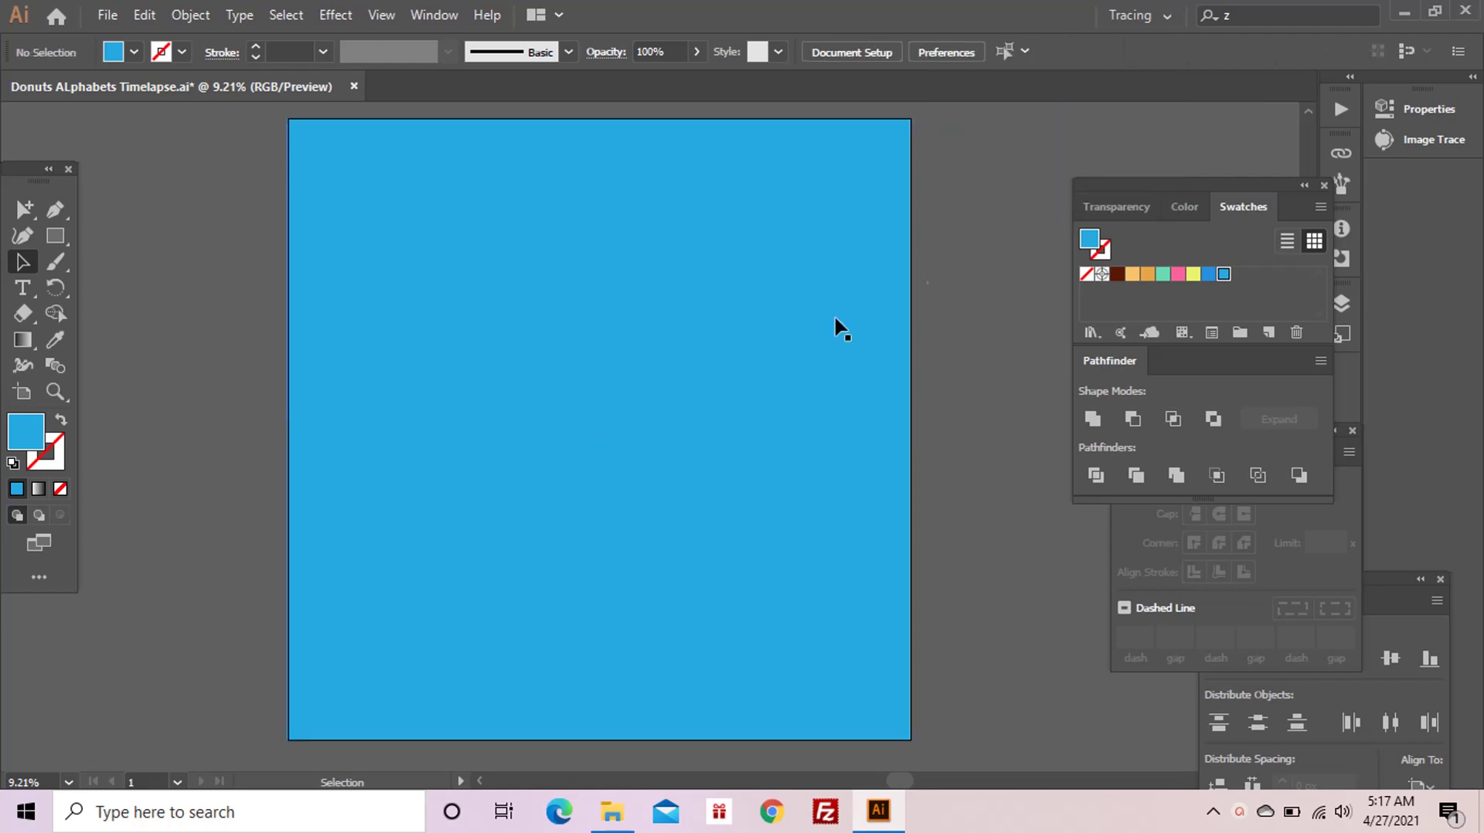
- Start the alphabet text on the artboard and scale the letters to about 687 pt
{"action": "left_click", "coordinate": [24, 287]}
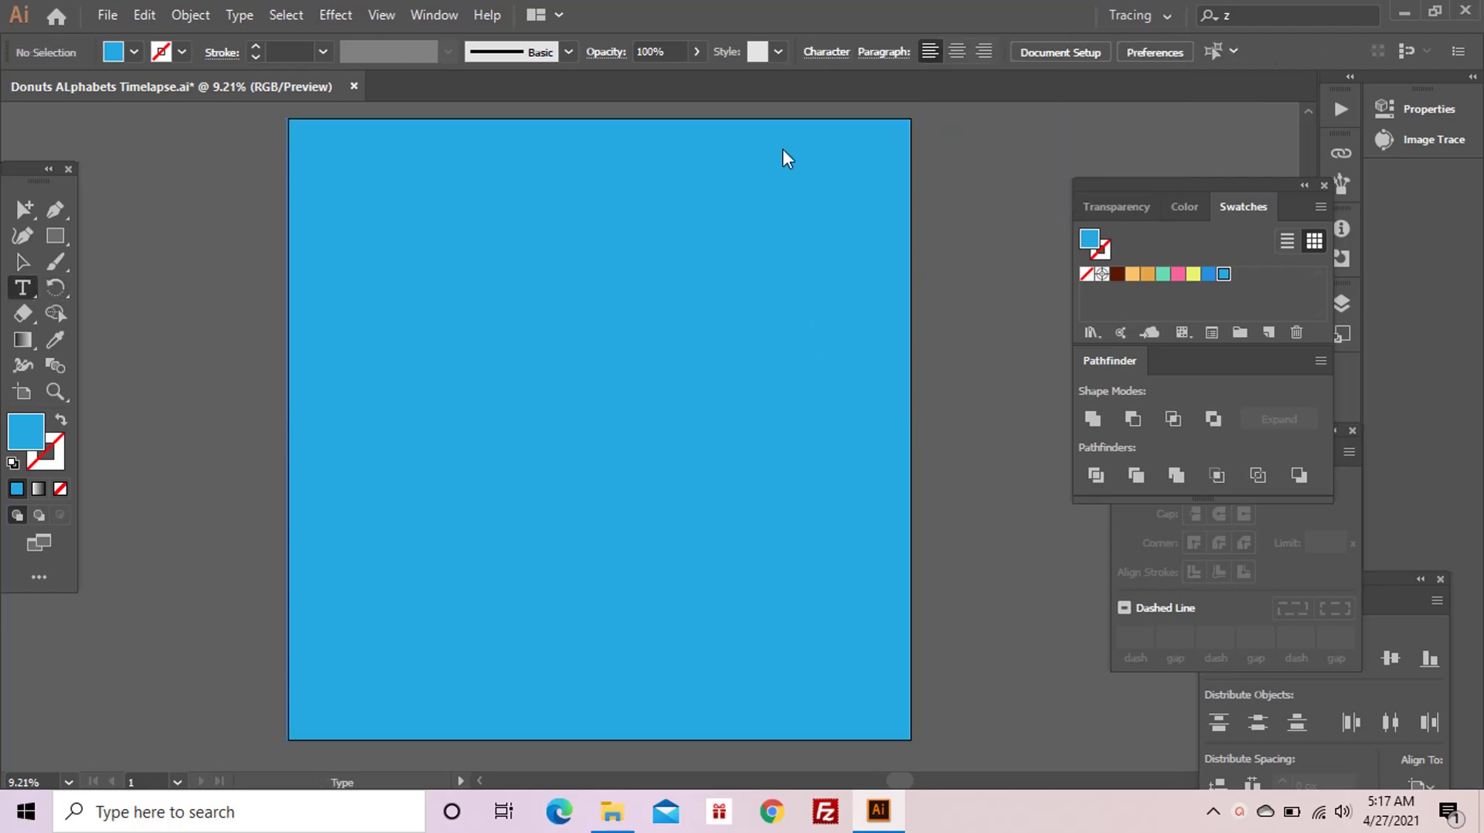
{"action": "left_click", "coordinate": [374, 199]}
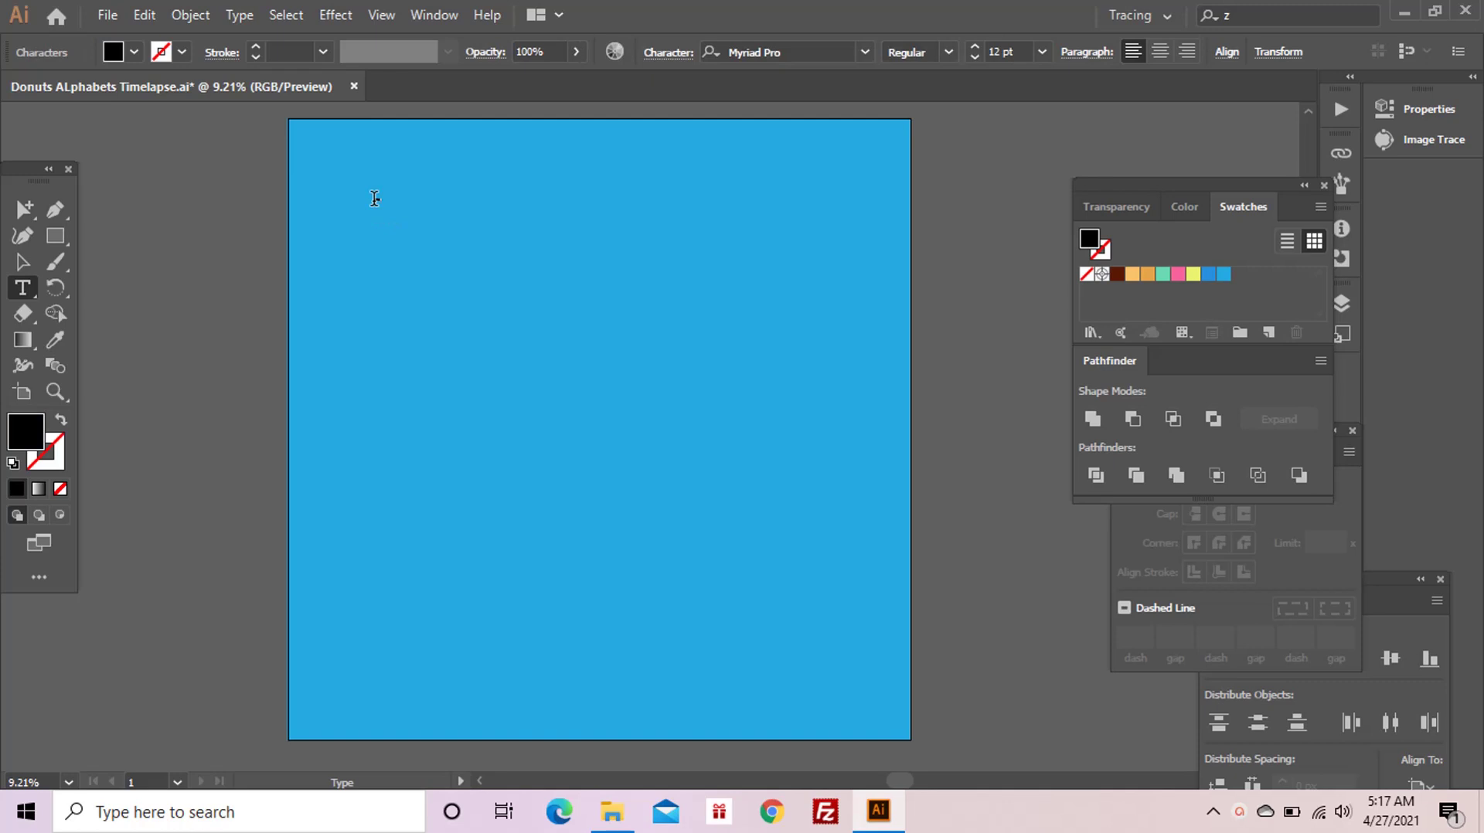
{"action": "key", "text": "Escape"}
{"action": "key", "text": "v"}
{"action": "mouse_move", "coordinate": [368, 183]}
{"action": "left_mouse_down"}
{"action": "mouse_move", "coordinate": [627, 313]}
{"action": "mouse_move", "coordinate": [993, 422]}
{"action": "left_mouse_up"}
{"action": "key", "text": "ctrl+minus"}
{"action": "key", "text": "ctrl+minus"}
{"action": "key", "text": "ctrl+minus"}
{"action": "key", "text": "ctrl+minus"}
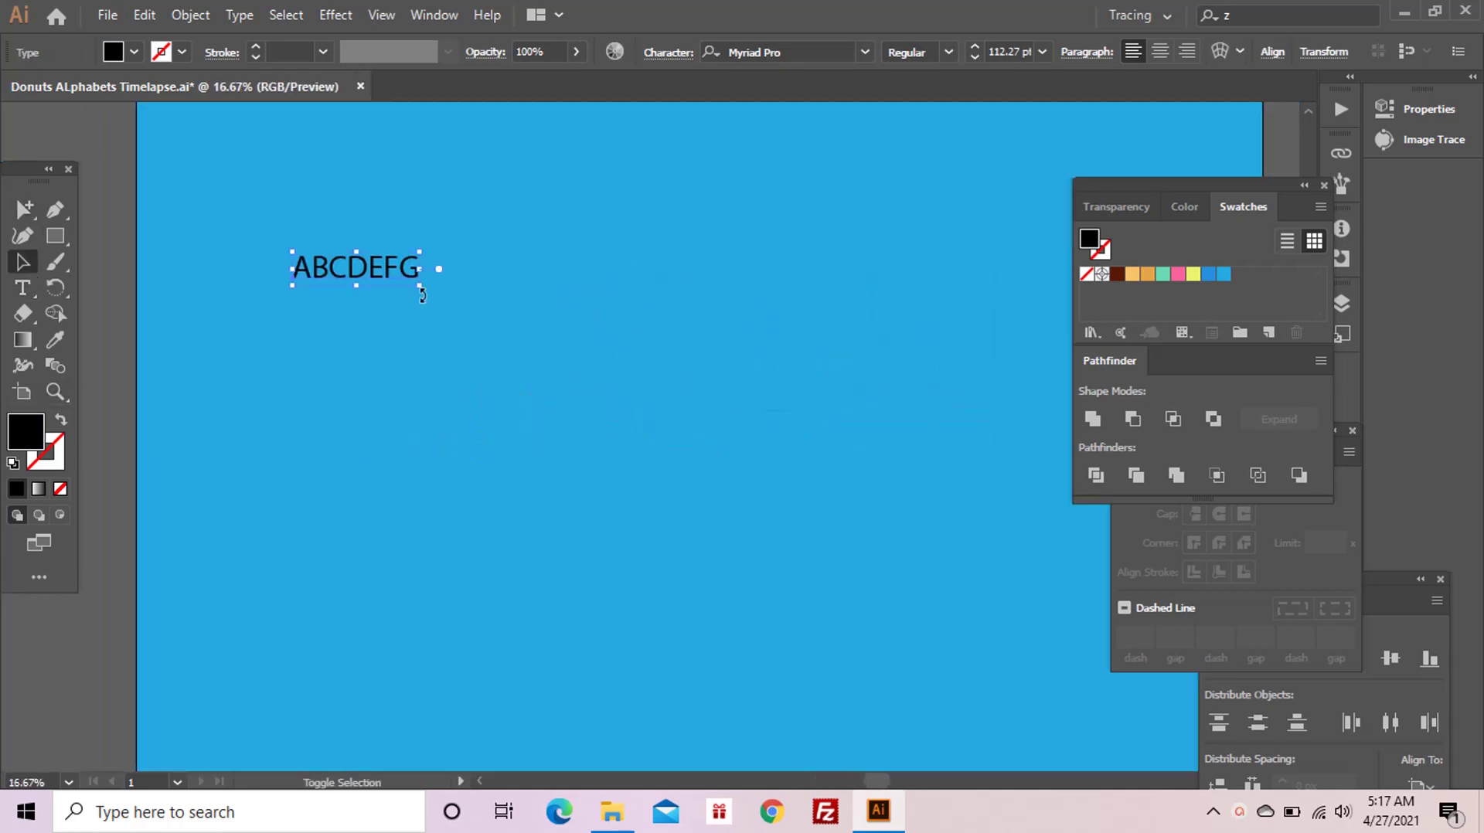
{"action": "left_click_drag", "start_coordinate": [1030, 552], "coordinate": [1031, 551]}
{"action": "key", "text": "ctrl+minus"}
{"action": "left_click_drag", "start_coordinate": [799, 424], "coordinate": [759, 334]}
{"action": "type", "text": "HIJ"}
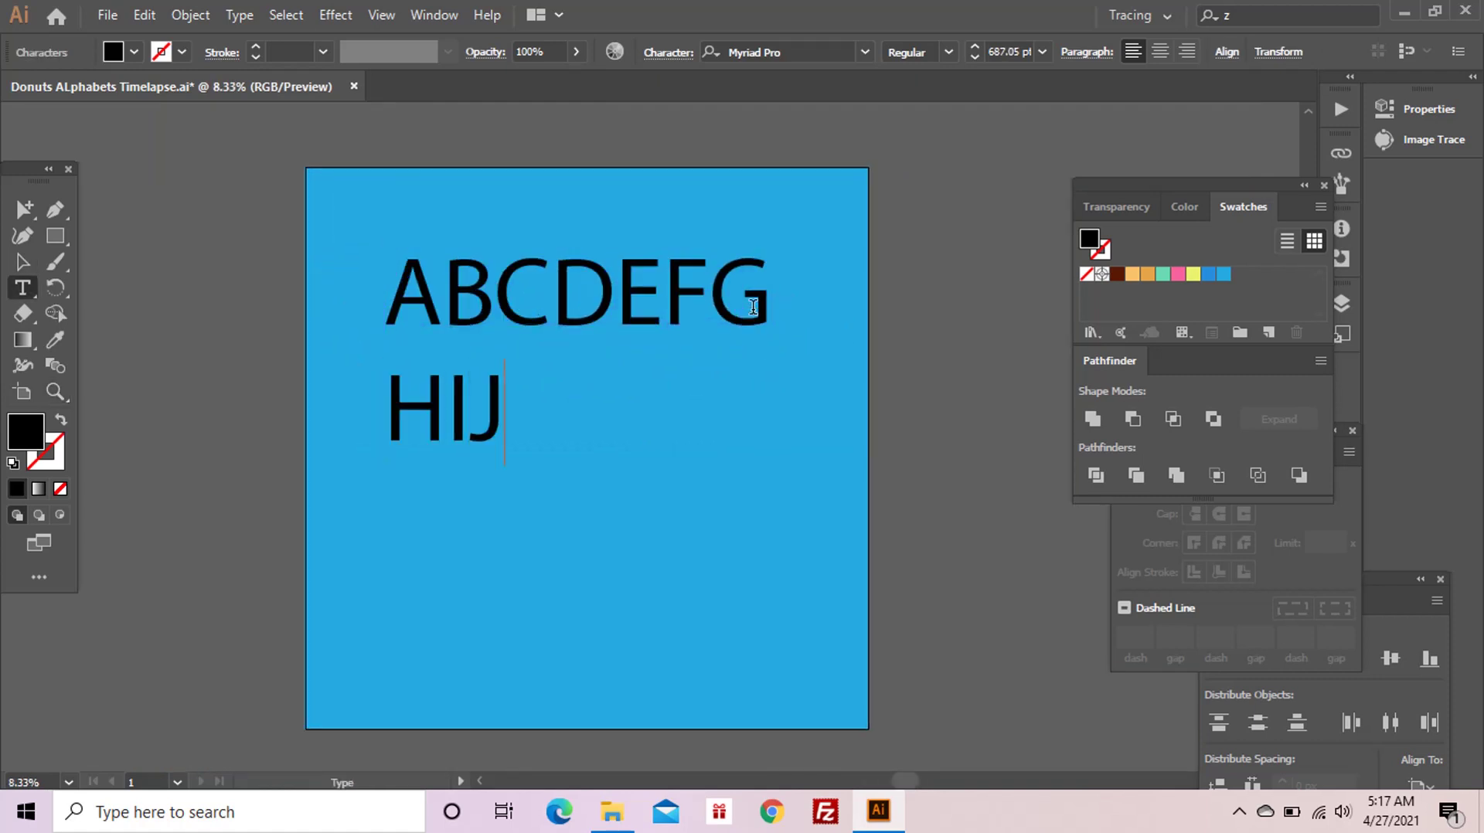
- Add the remaining letter lines, centre-align them and move the text to the artboard centre
{"action": "type", "text": "KLMN"}
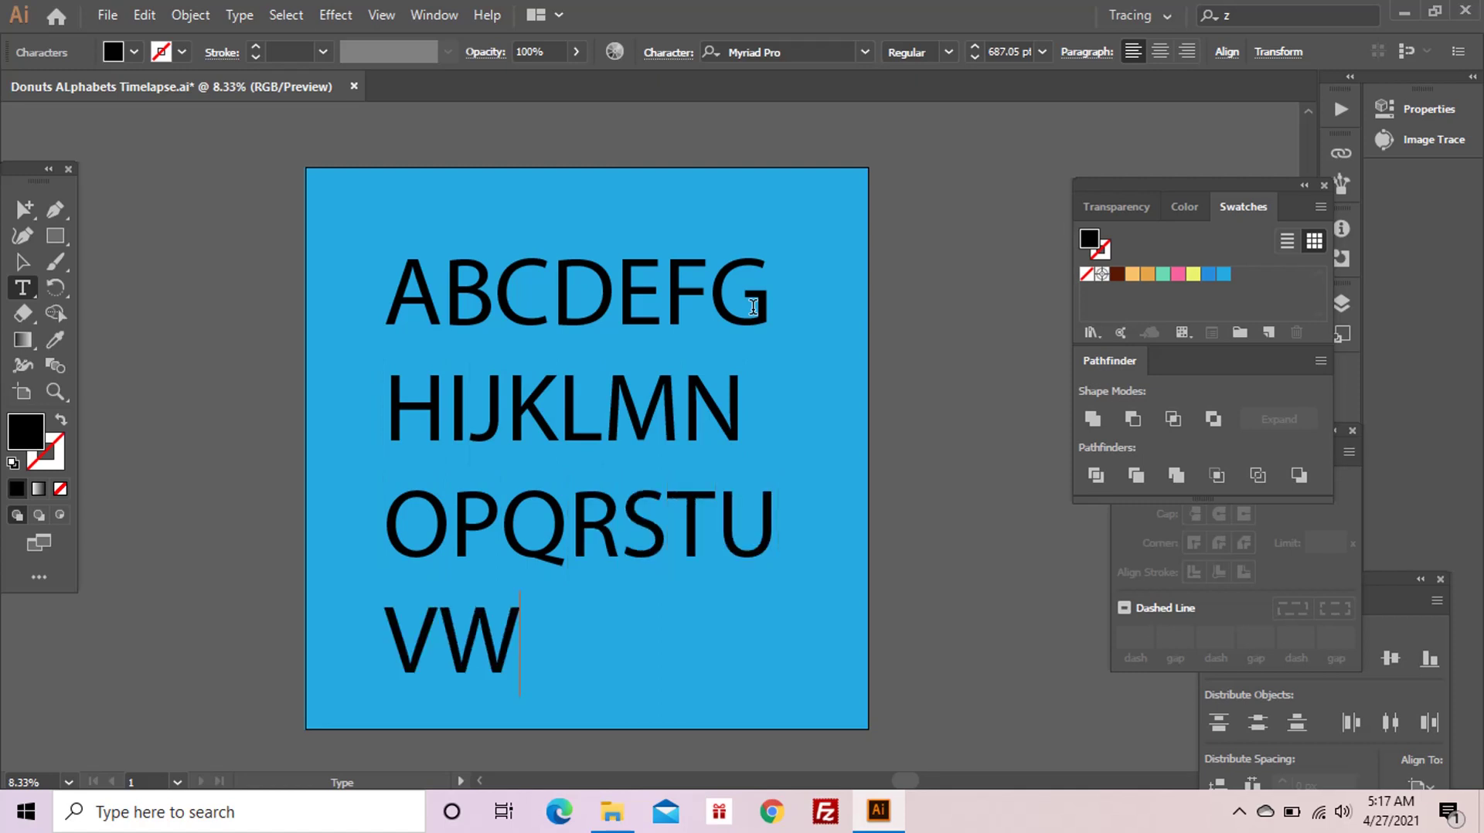
{"action": "key", "text": "ctrl+shift+c"}
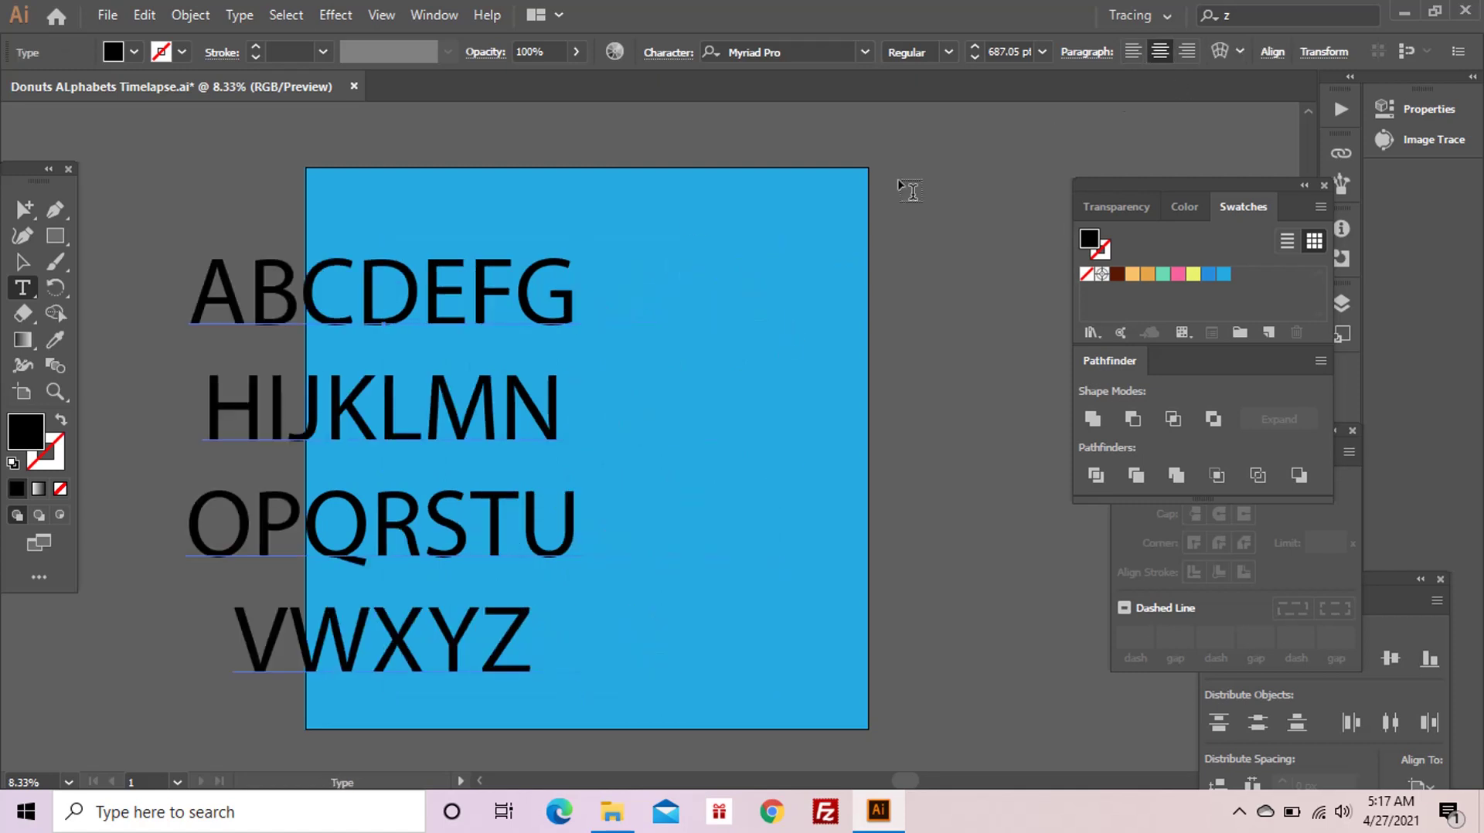
{"action": "left_click_drag", "start_coordinate": [479, 309], "coordinate": [675, 274]}
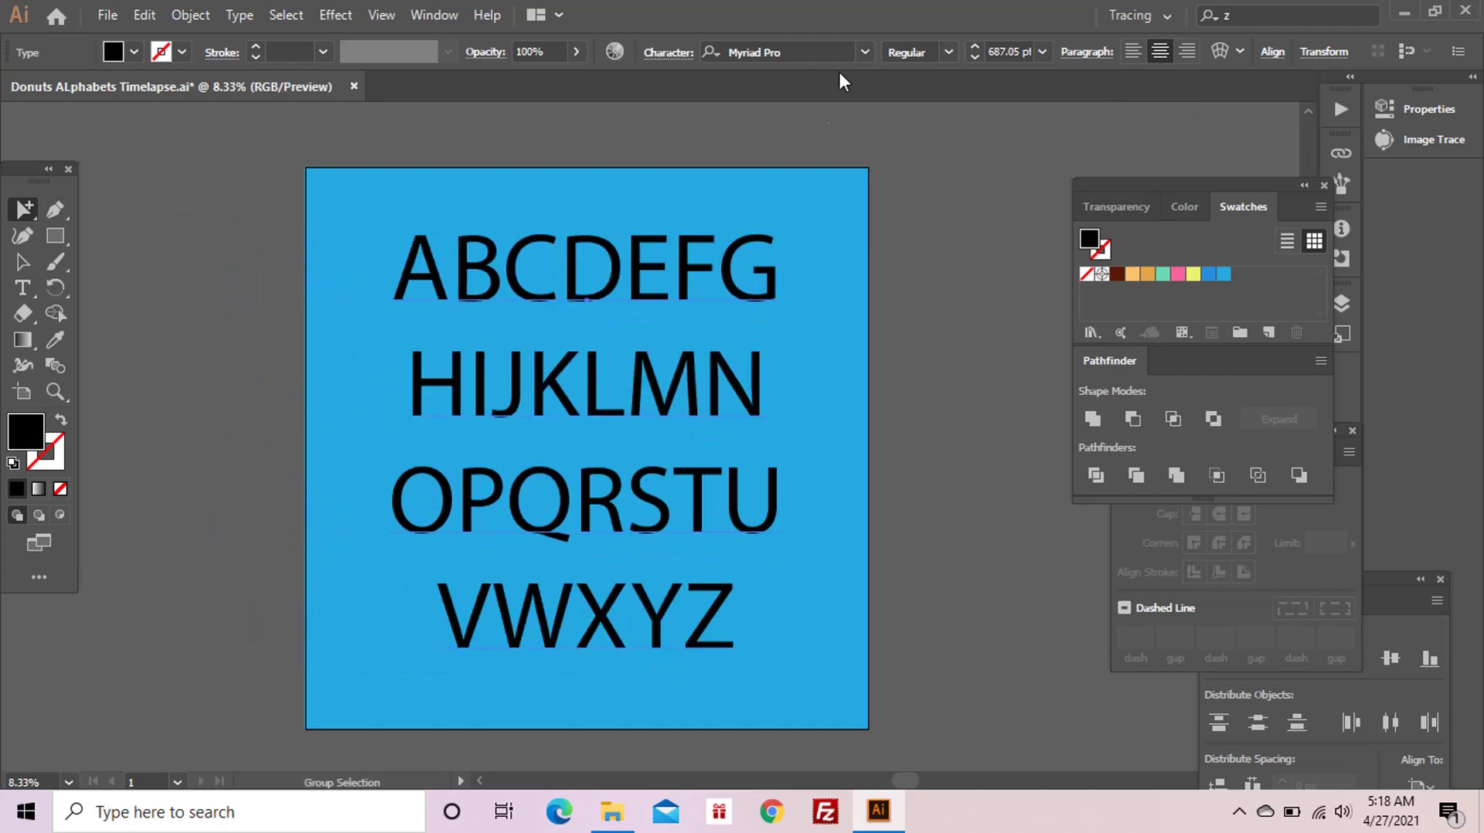
- Change the alphabet font to Sniglet ExtraBold
{"action": "left_click", "coordinate": [823, 52]}
{"action": "type", "text": "siglet"}
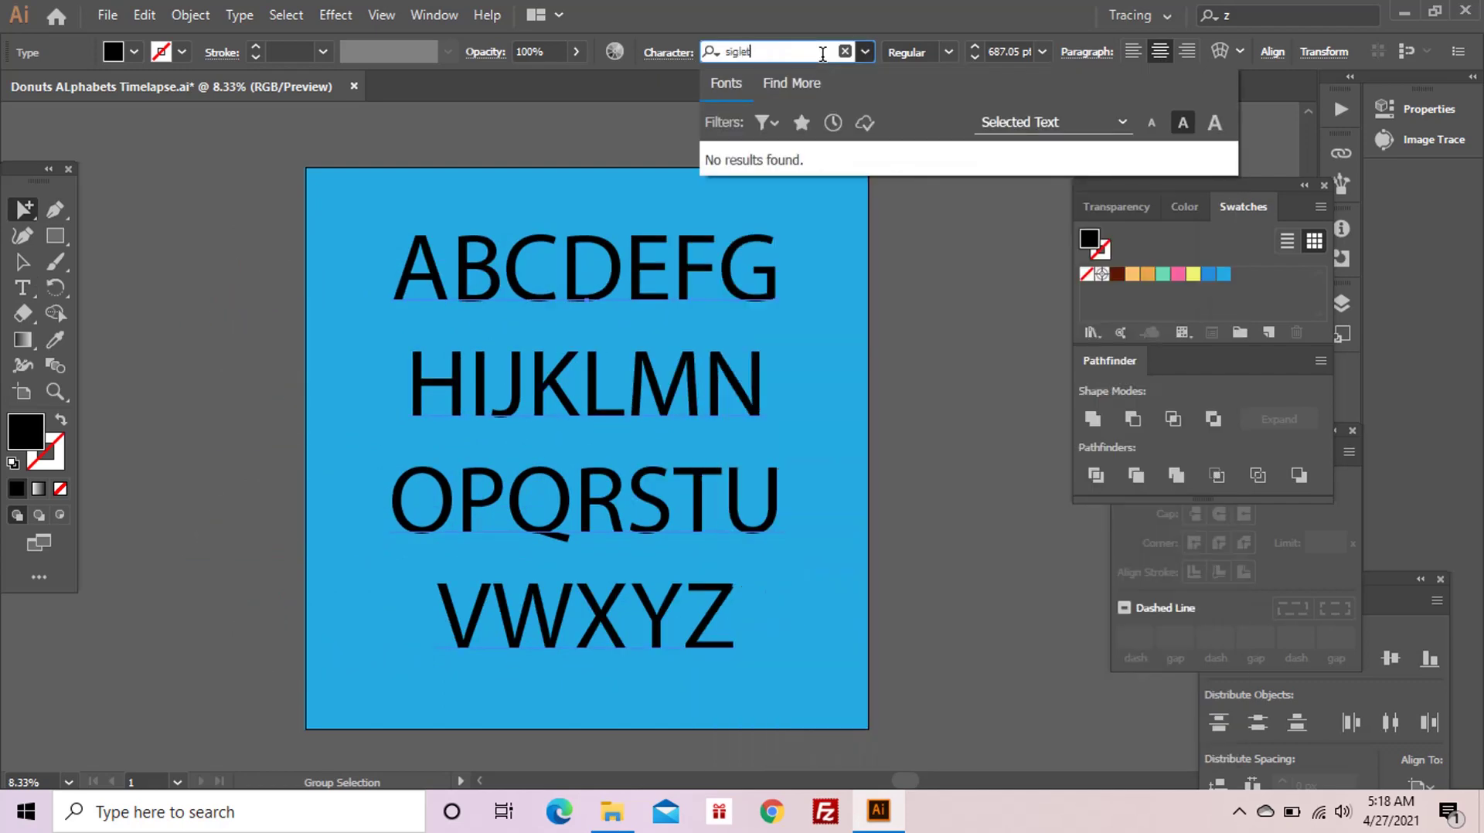
{"action": "type", "text": "n"}
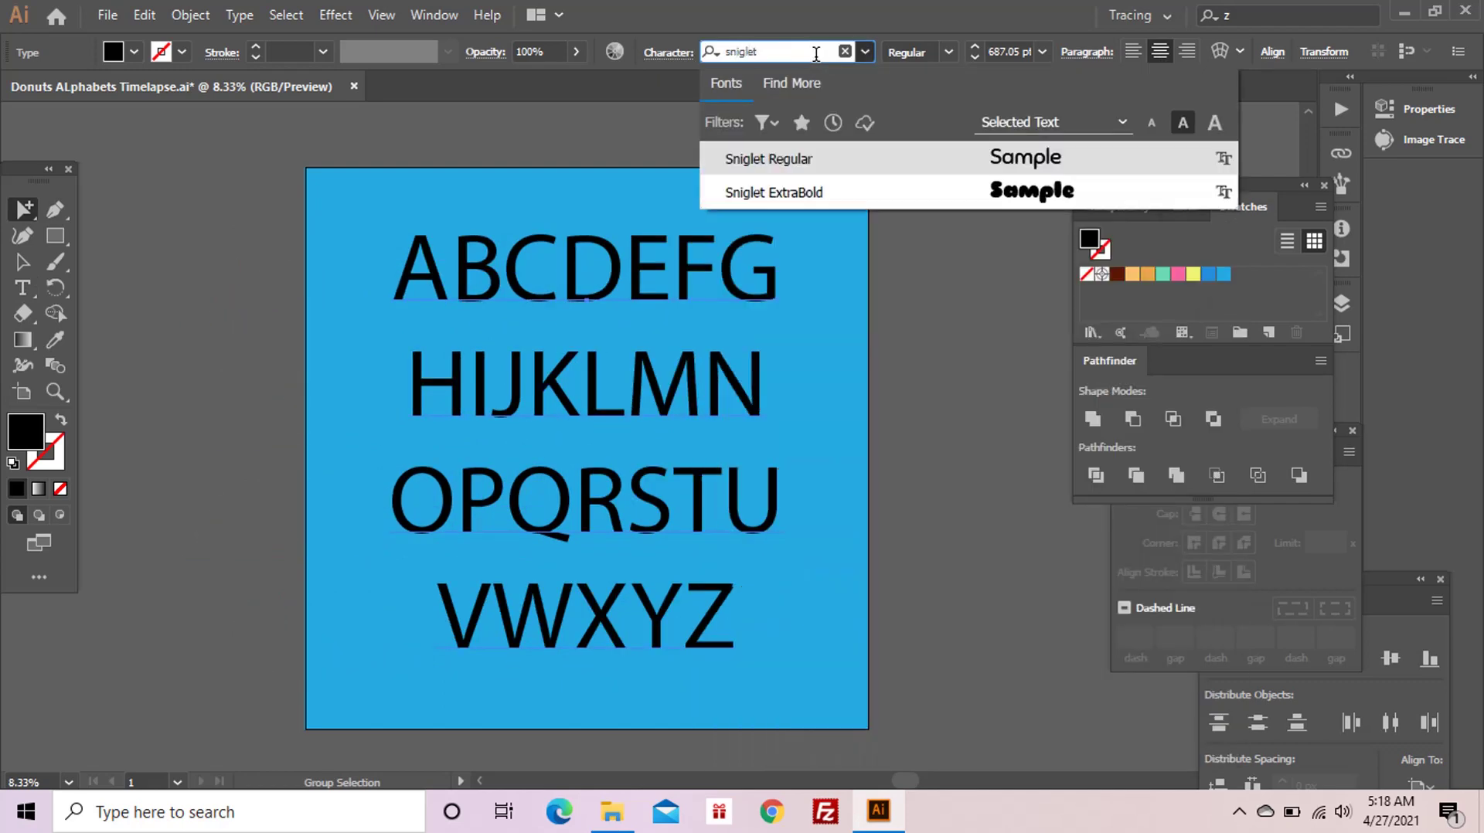
{"action": "left_click", "coordinate": [1047, 197]}
{"action": "left_click", "coordinate": [26, 210]}
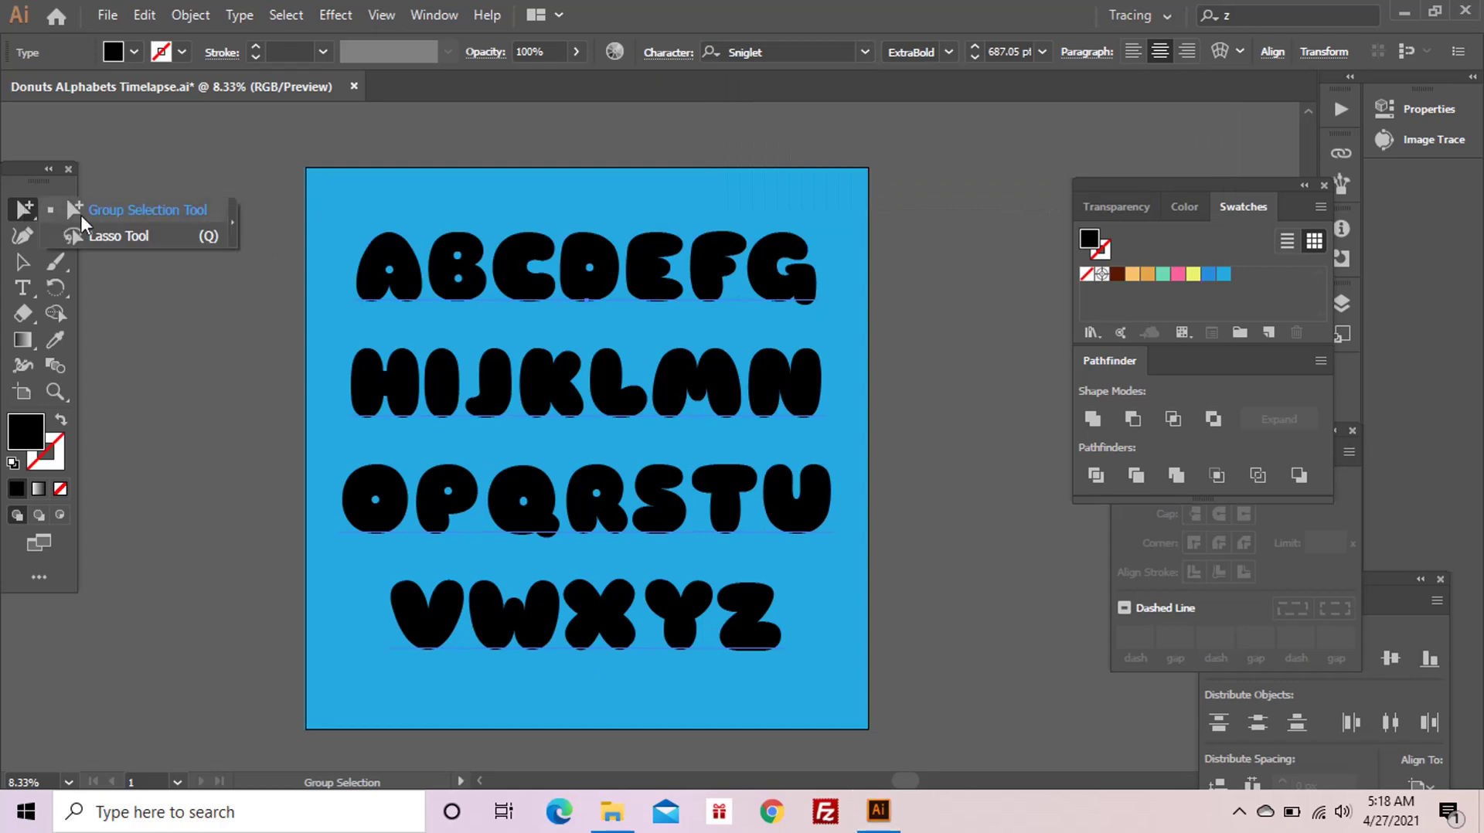
{"action": "left_click", "coordinate": [232, 222]}
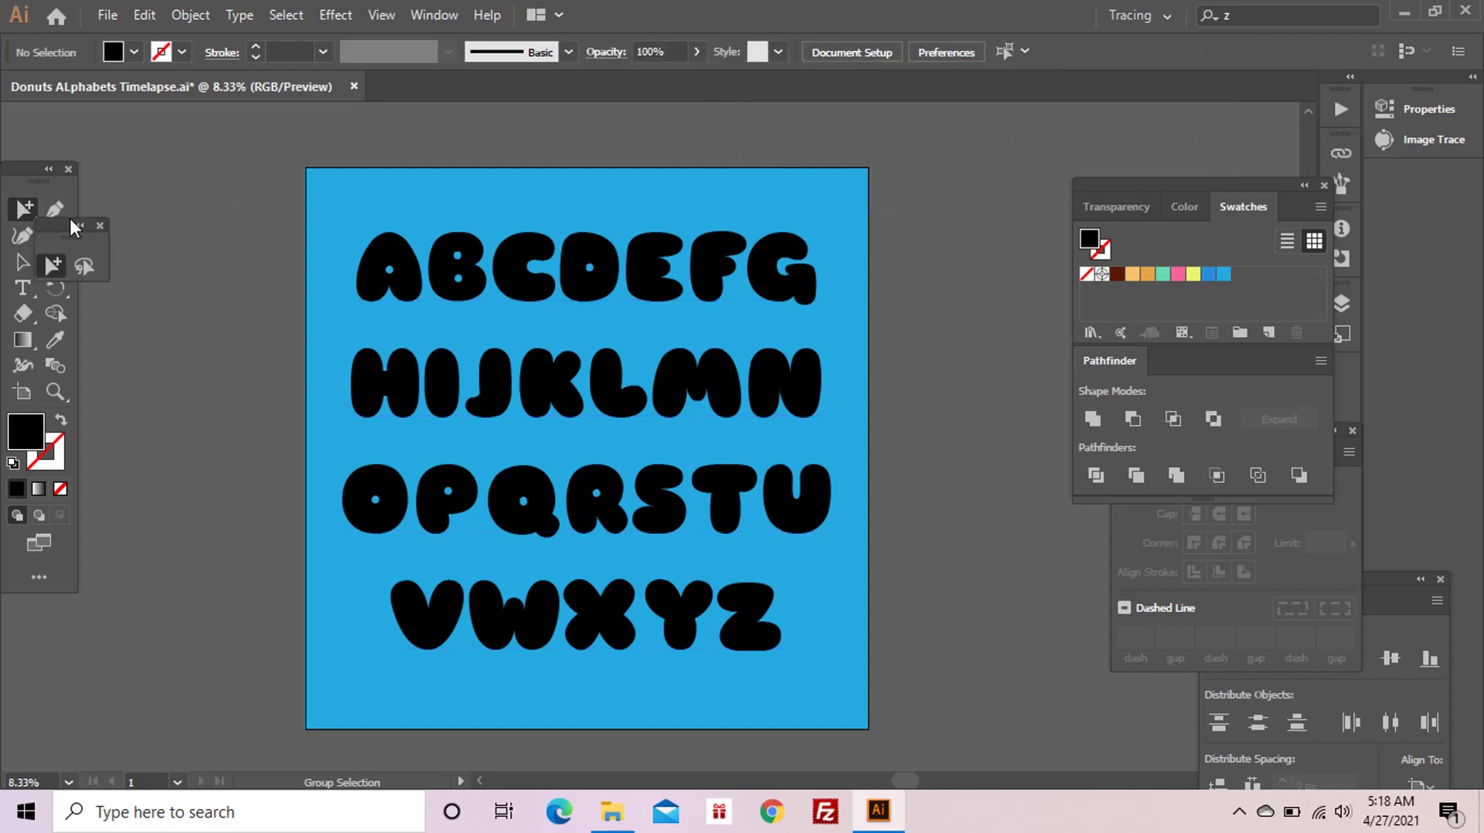
- Set letter tracking to 200 and shrink the alphabet slightly
{"action": "left_click", "coordinate": [793, 236]}
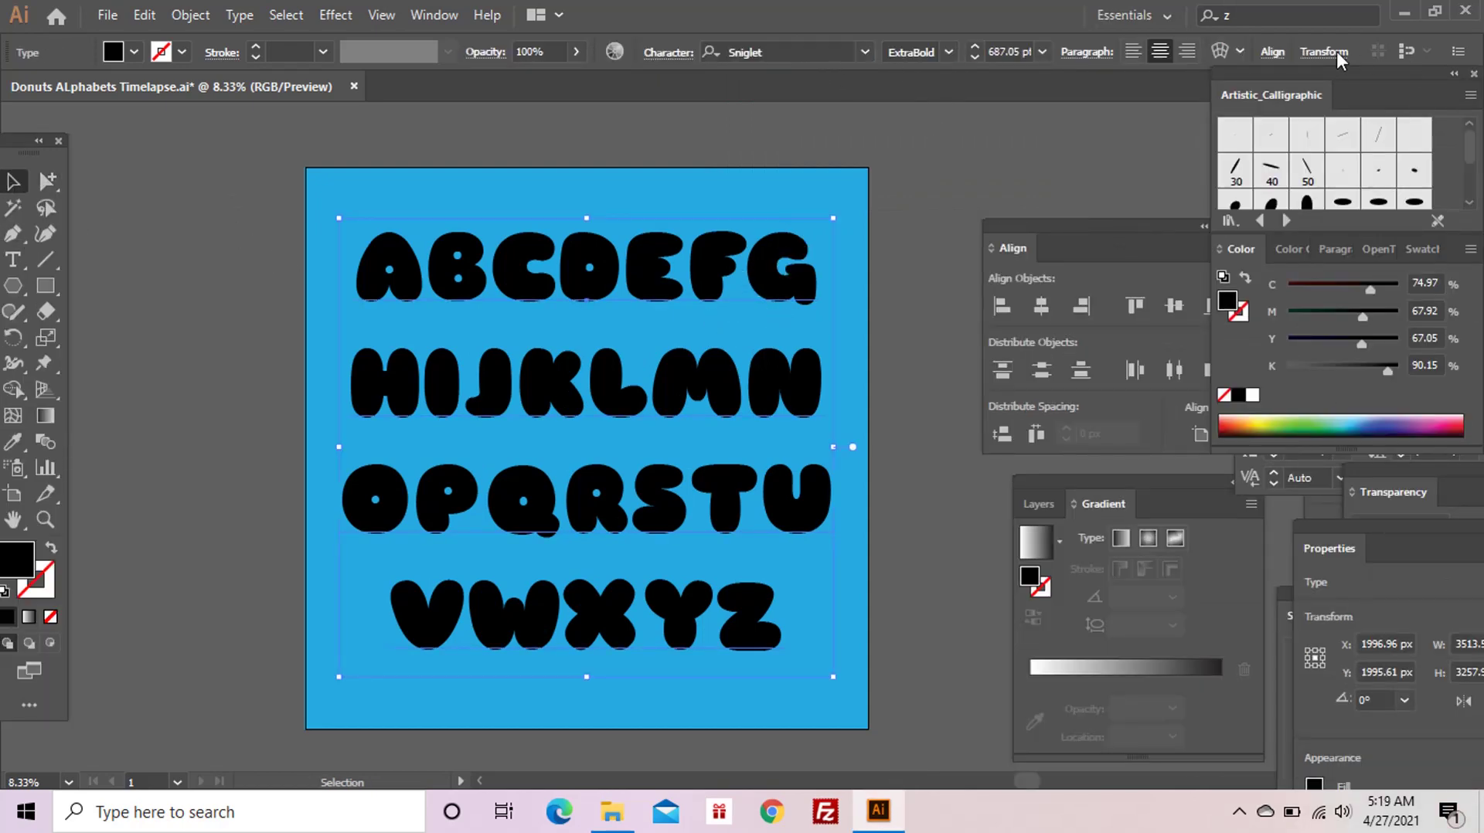
{"action": "left_click", "coordinate": [661, 54]}
{"action": "left_click", "coordinate": [677, 181]}
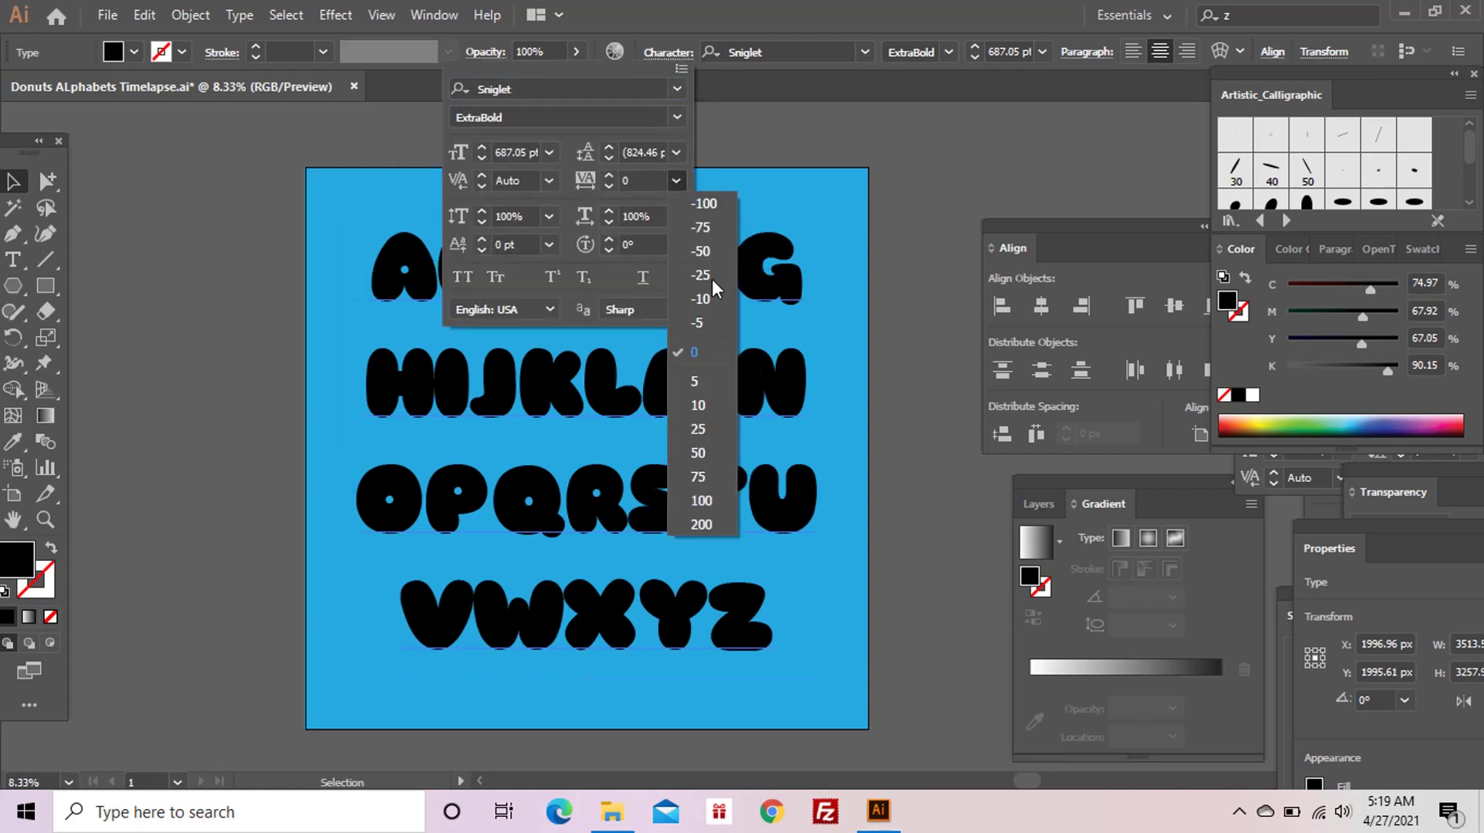
{"action": "left_click", "coordinate": [706, 524]}
{"action": "left_click", "coordinate": [392, 304]}
{"action": "mouse_move", "coordinate": [912, 220]}
{"action": "left_mouse_down"}
{"action": "mouse_move", "coordinate": [796, 313]}
{"action": "mouse_move", "coordinate": [807, 307]}
{"action": "mouse_move", "coordinate": [773, 248]}
{"action": "left_mouse_up"}
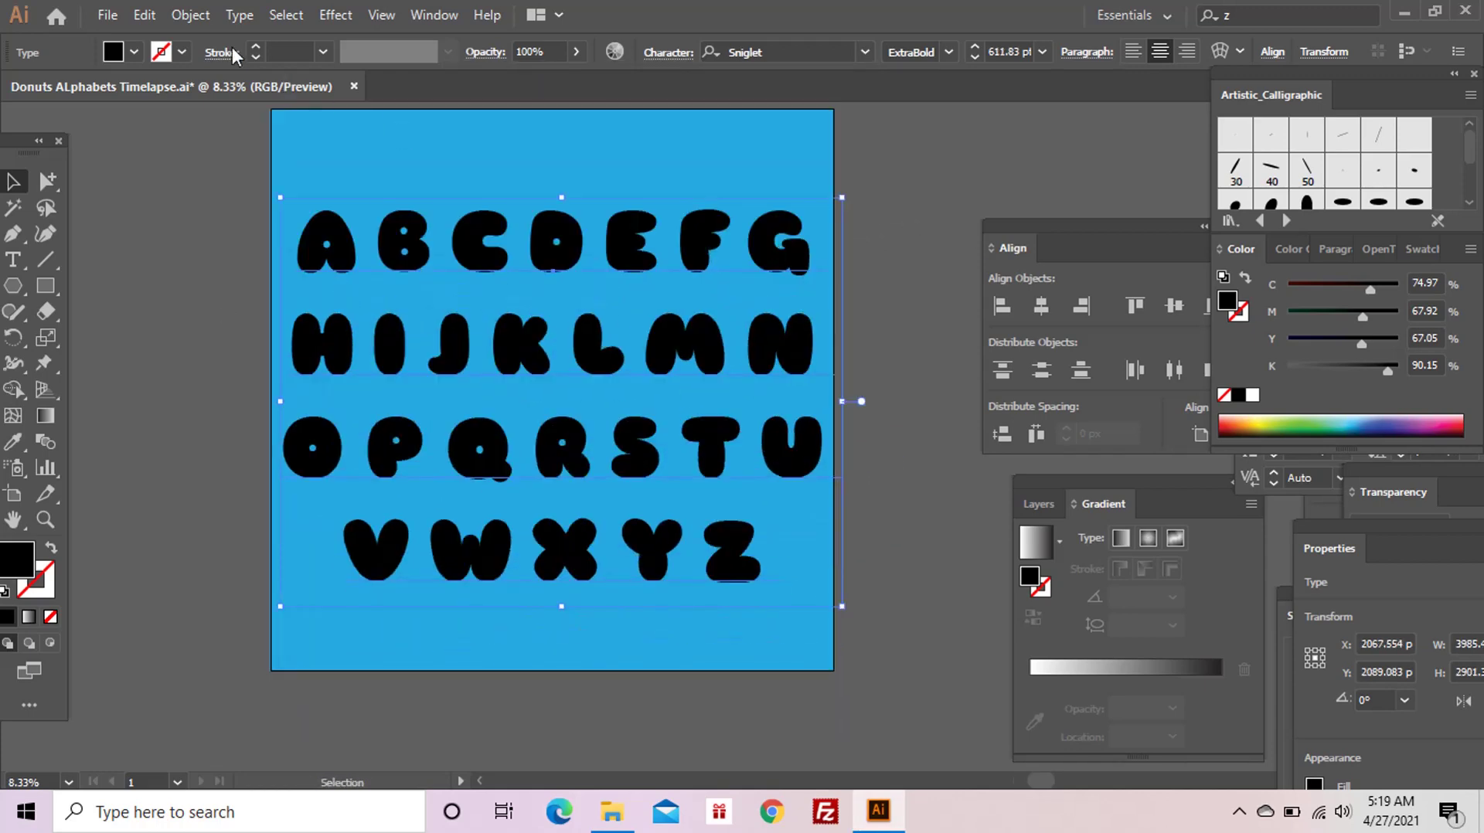
- Expand the alphabet text into vector shapes
{"action": "left_click", "coordinate": [190, 14]}
{"action": "left_click", "coordinate": [263, 238]}
{"action": "left_click", "coordinate": [688, 530]}
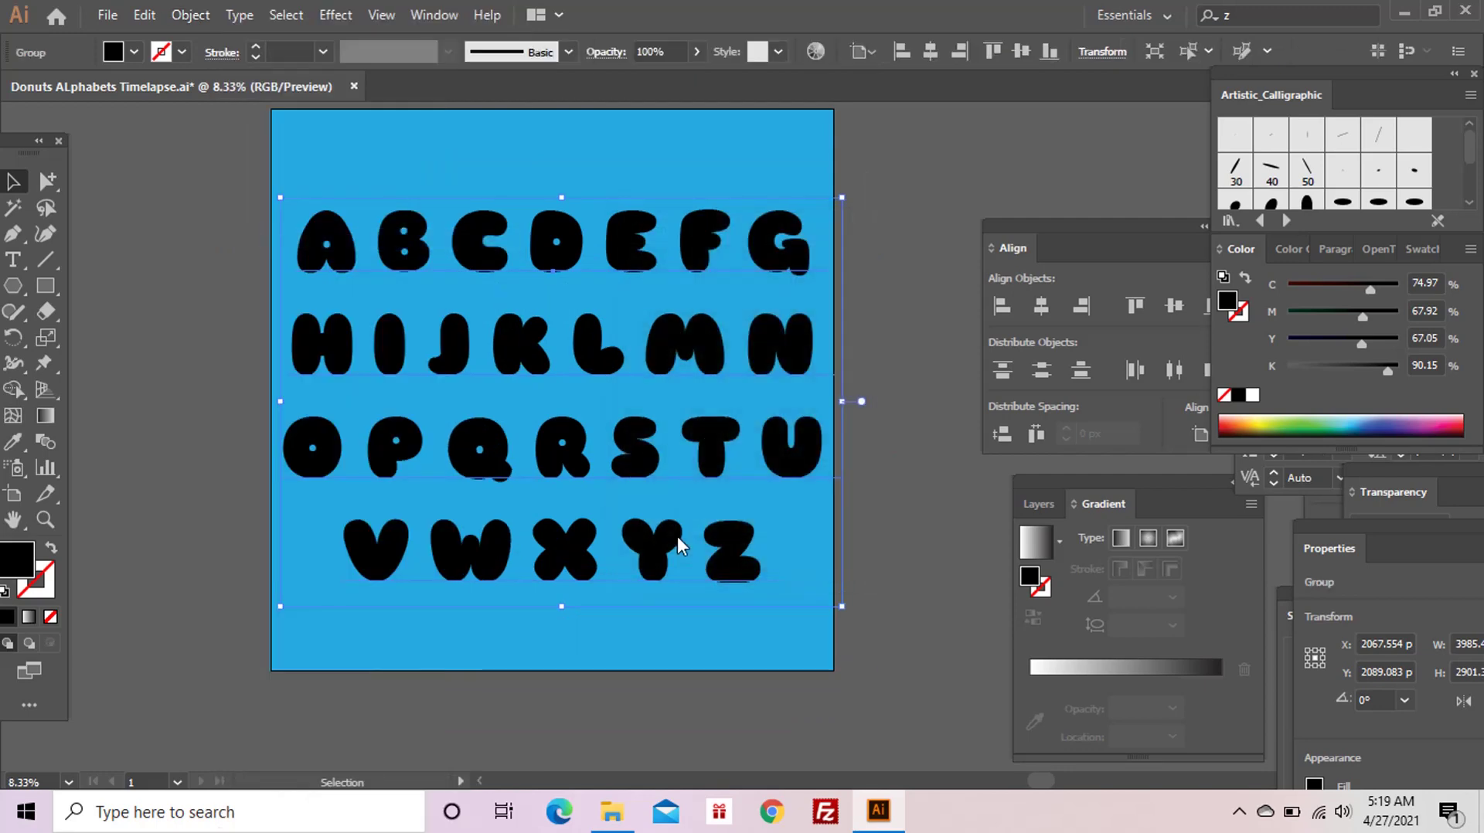
{"action": "left_click", "coordinate": [867, 358]}
{"action": "left_click_drag", "start_coordinate": [867, 358], "coordinate": [779, 390]}
- Fill the letters with dark brown
{"action": "left_click", "coordinate": [715, 318]}
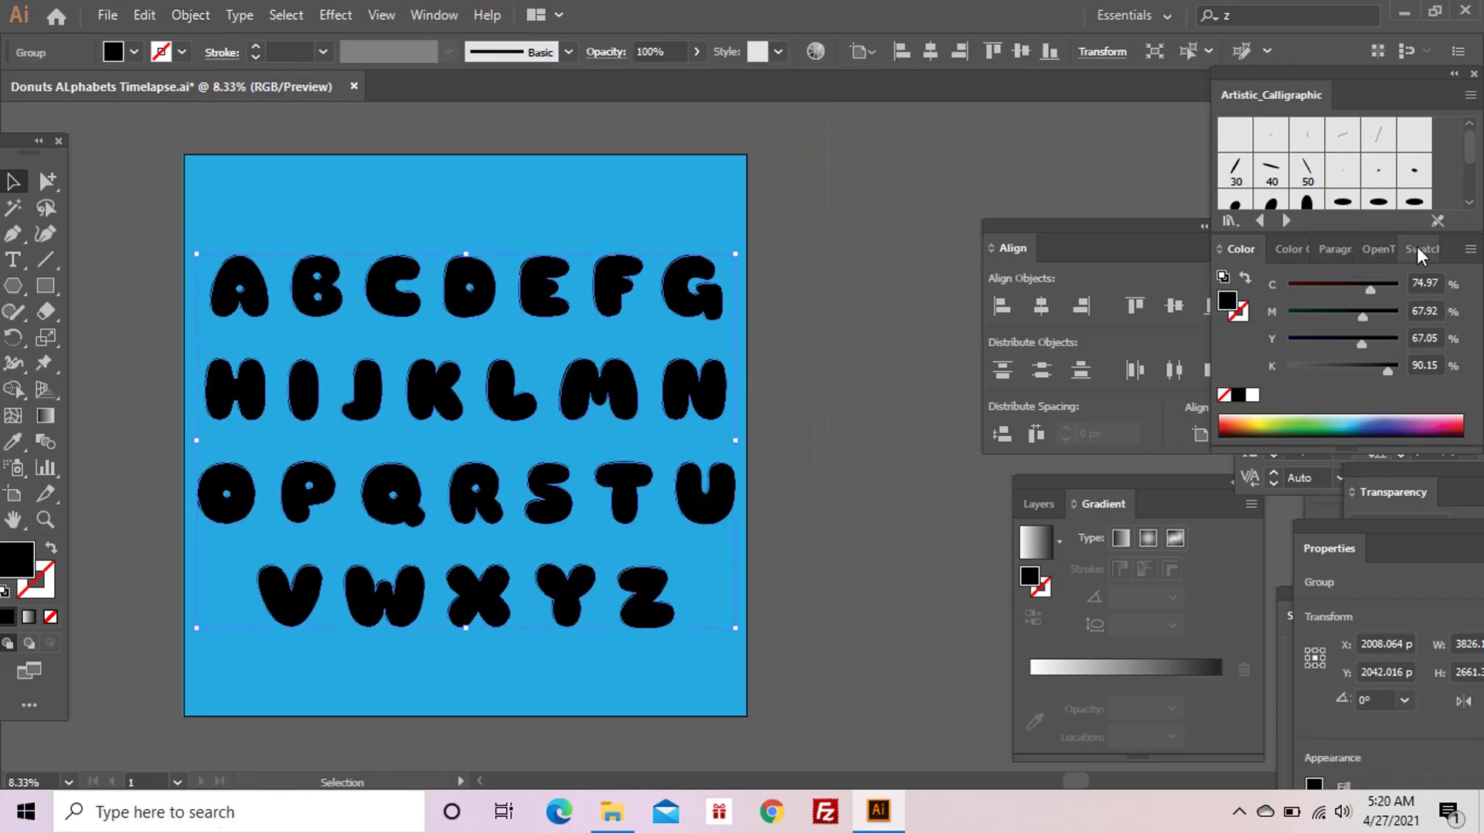
{"action": "left_click_drag", "start_coordinate": [1422, 249], "coordinate": [872, 294]}
{"action": "left_click", "coordinate": [889, 359]}
{"action": "left_click", "coordinate": [744, 336]}
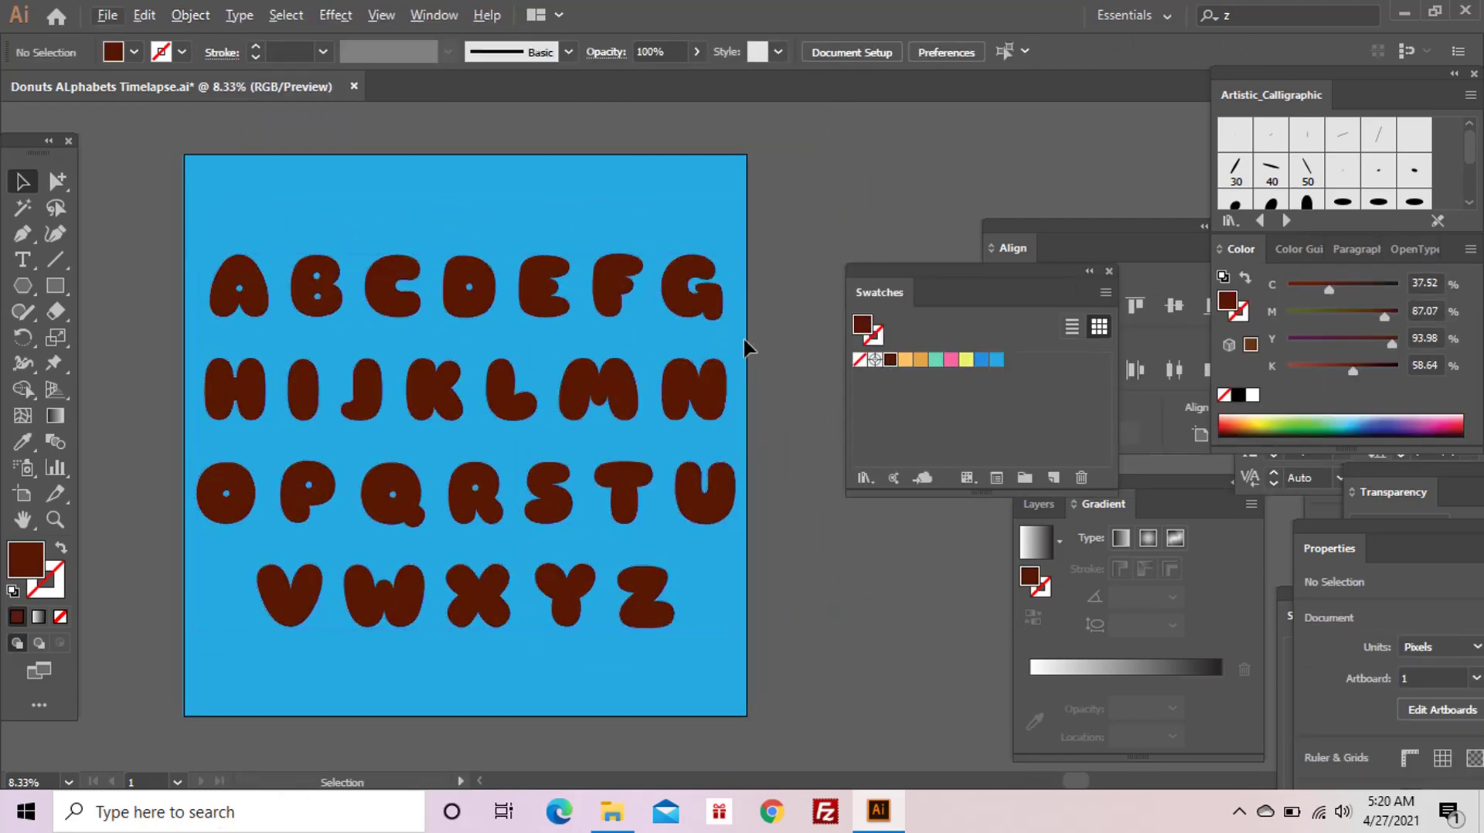
{"action": "left_click_drag", "start_coordinate": [743, 336], "coordinate": [625, 304]}
- Add a 30 px Offset Path around the brown letters
{"action": "left_click", "coordinate": [479, 275]}
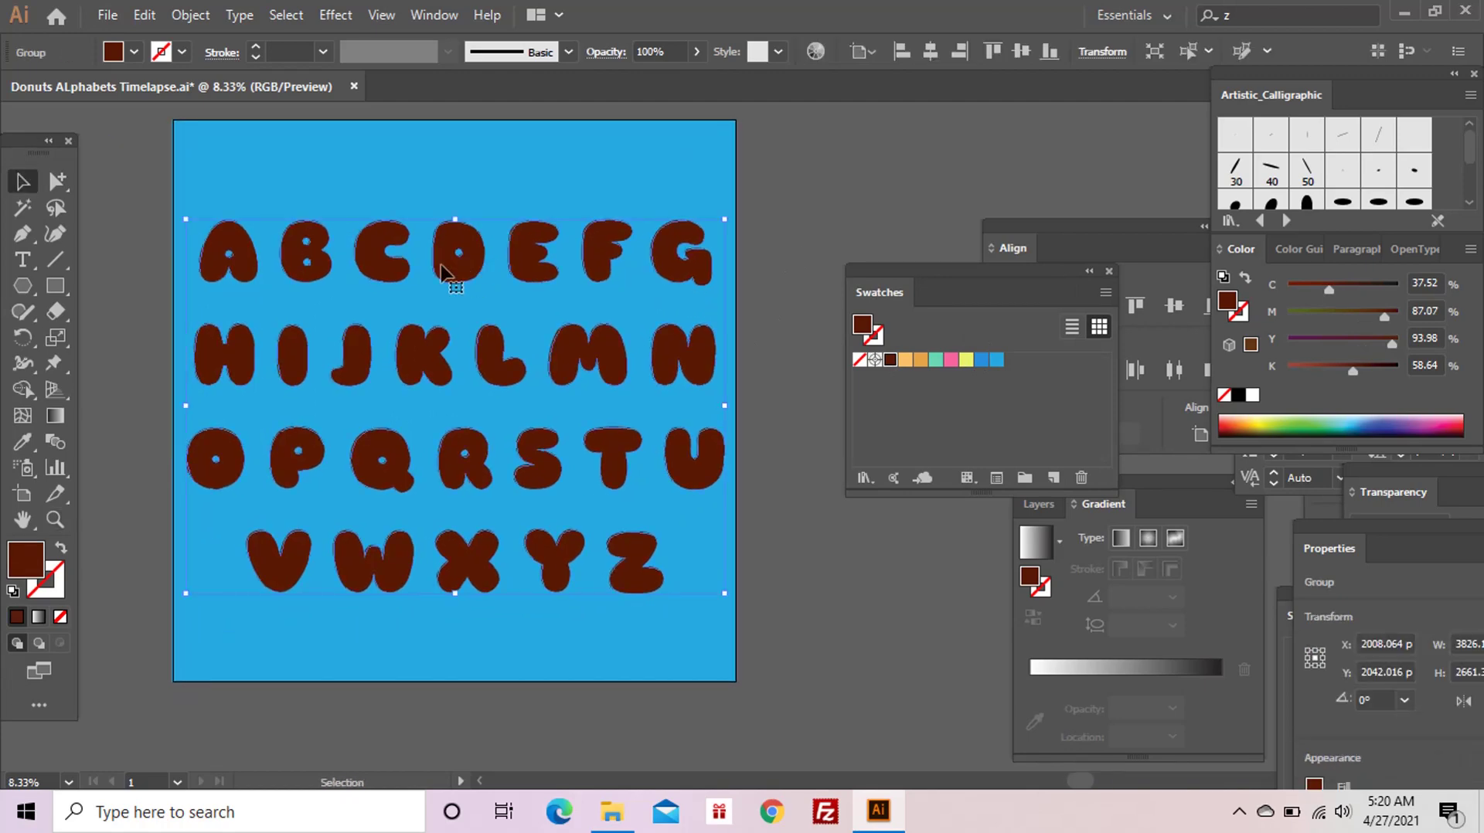
{"action": "left_click", "coordinate": [191, 15]}
{"action": "mouse_move", "coordinate": [269, 501]}
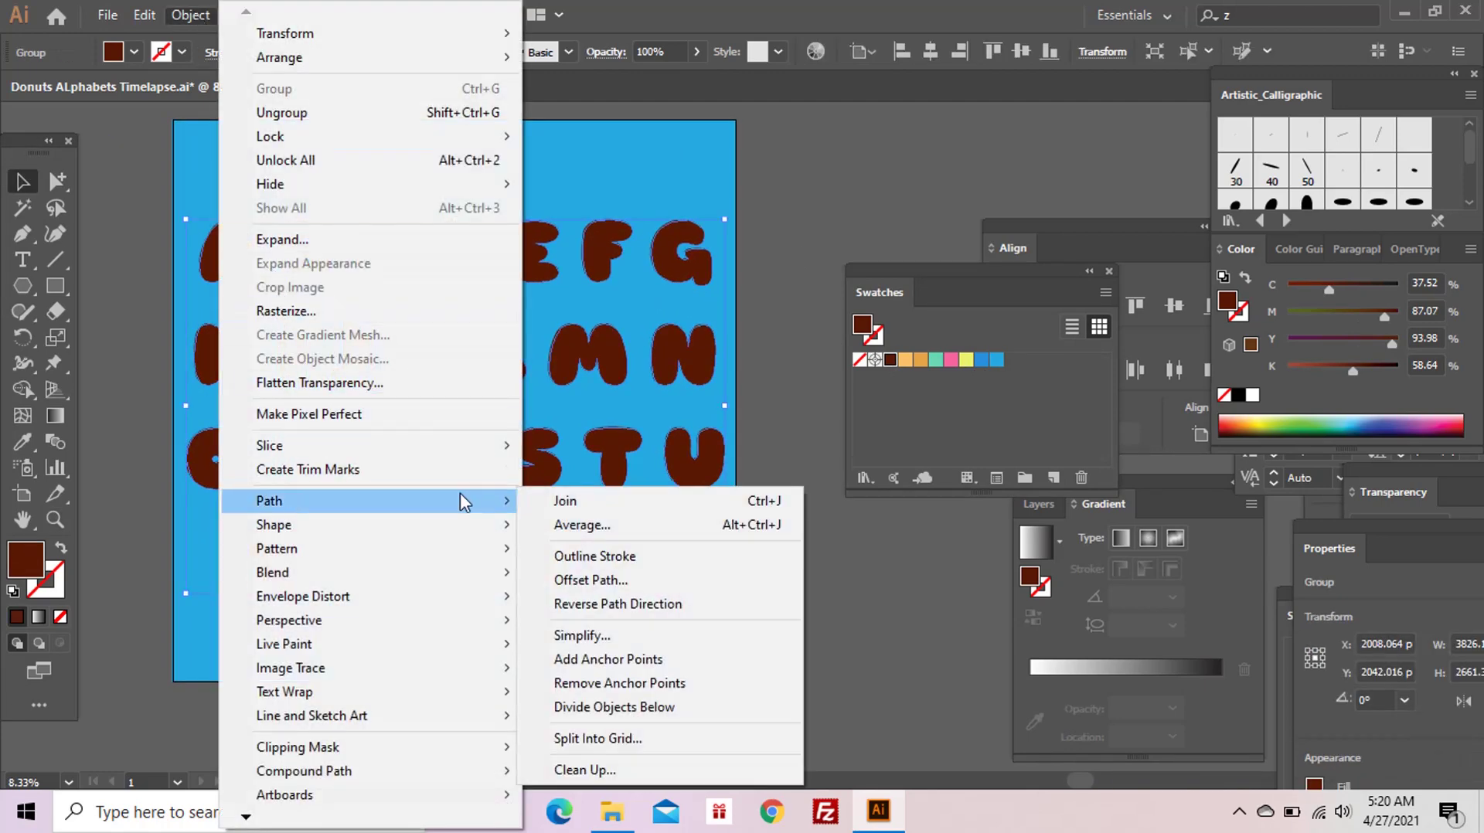
{"action": "left_click", "coordinate": [586, 579]}
{"action": "left_click", "coordinate": [777, 557]}
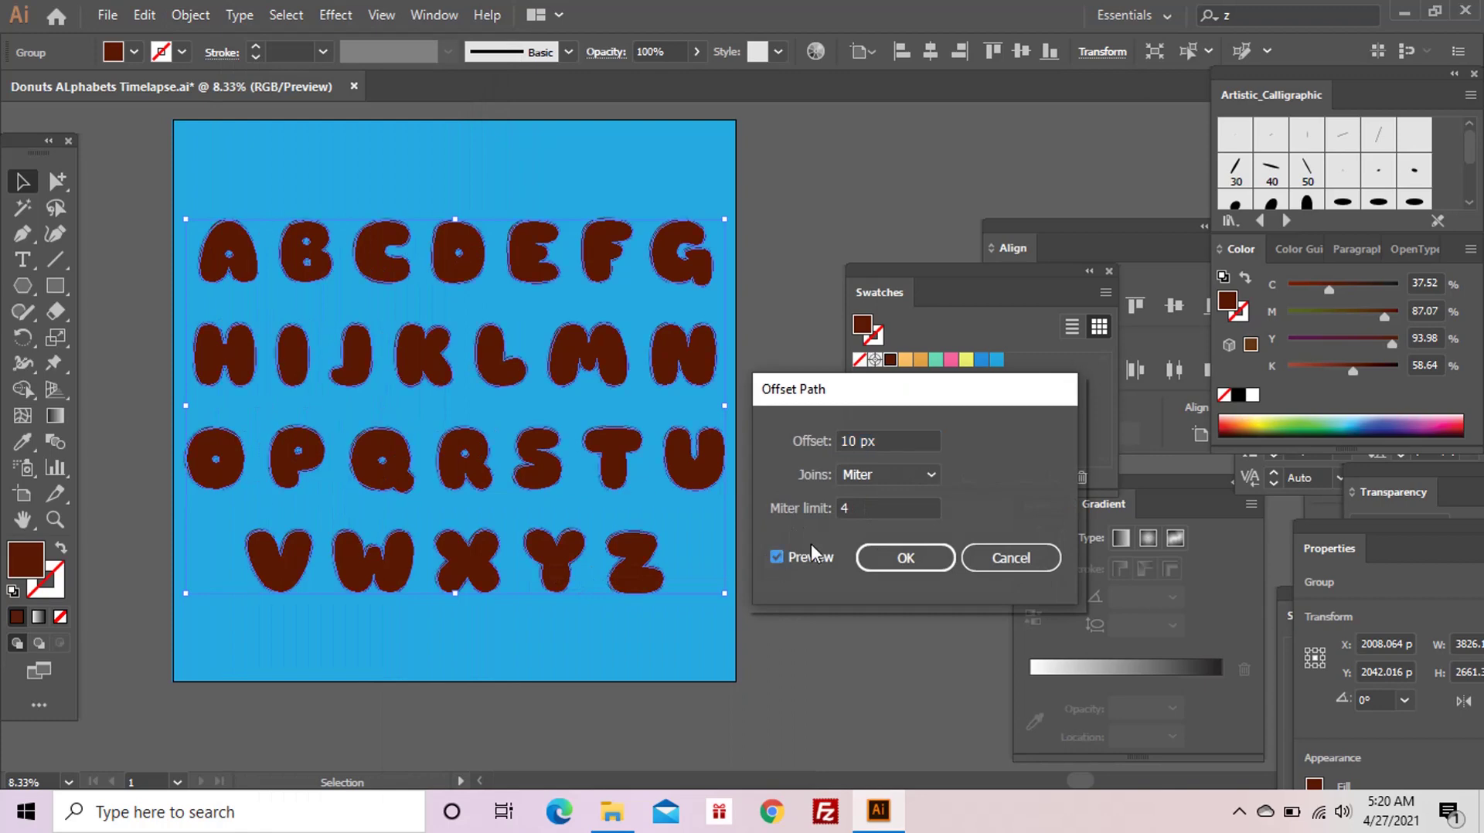
{"action": "type", "text": "50"}
{"action": "left_click", "coordinate": [777, 557]}
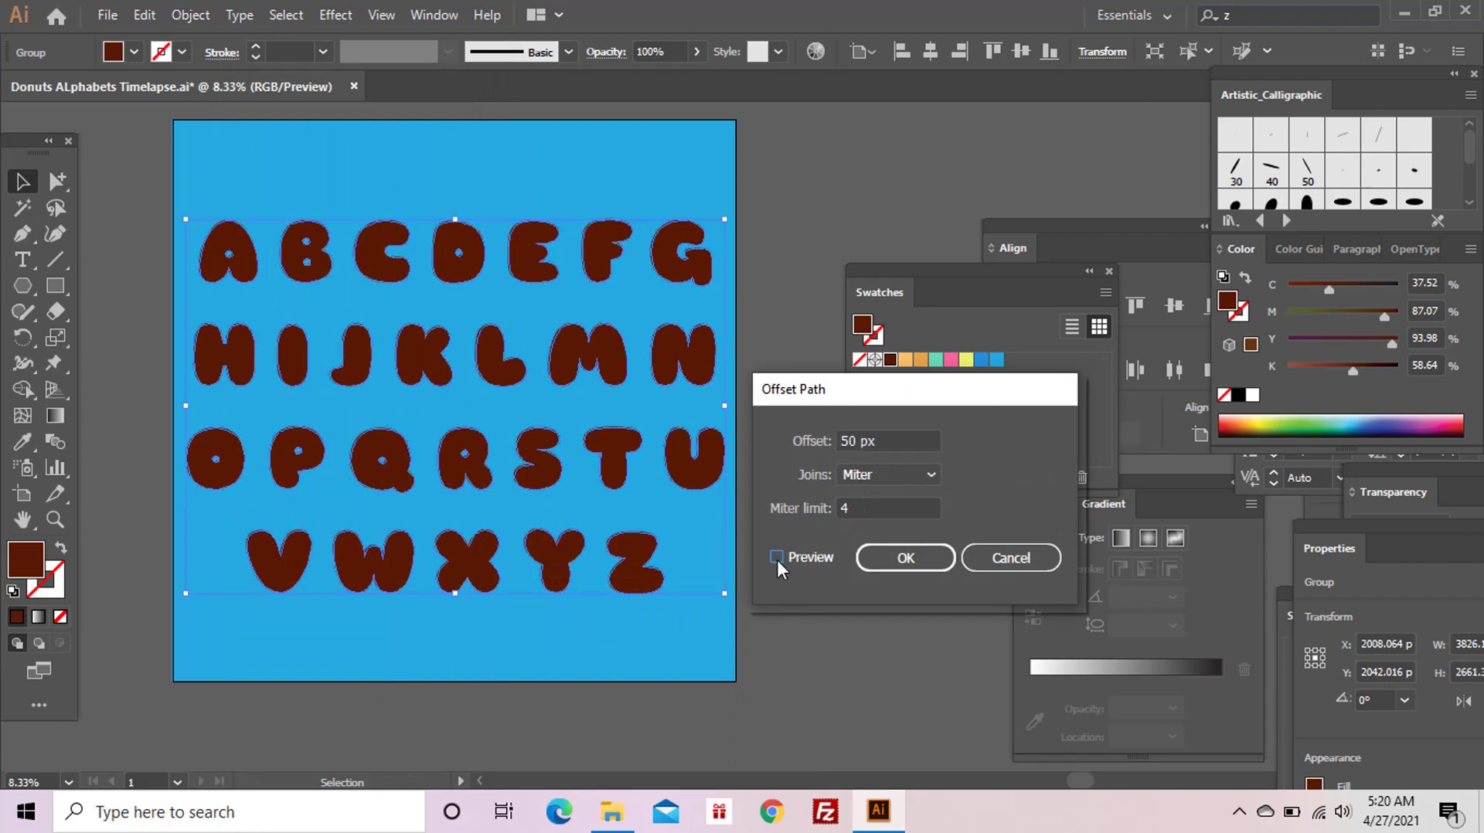
{"action": "left_click", "coordinate": [831, 442]}
{"action": "type", "text": "10"}
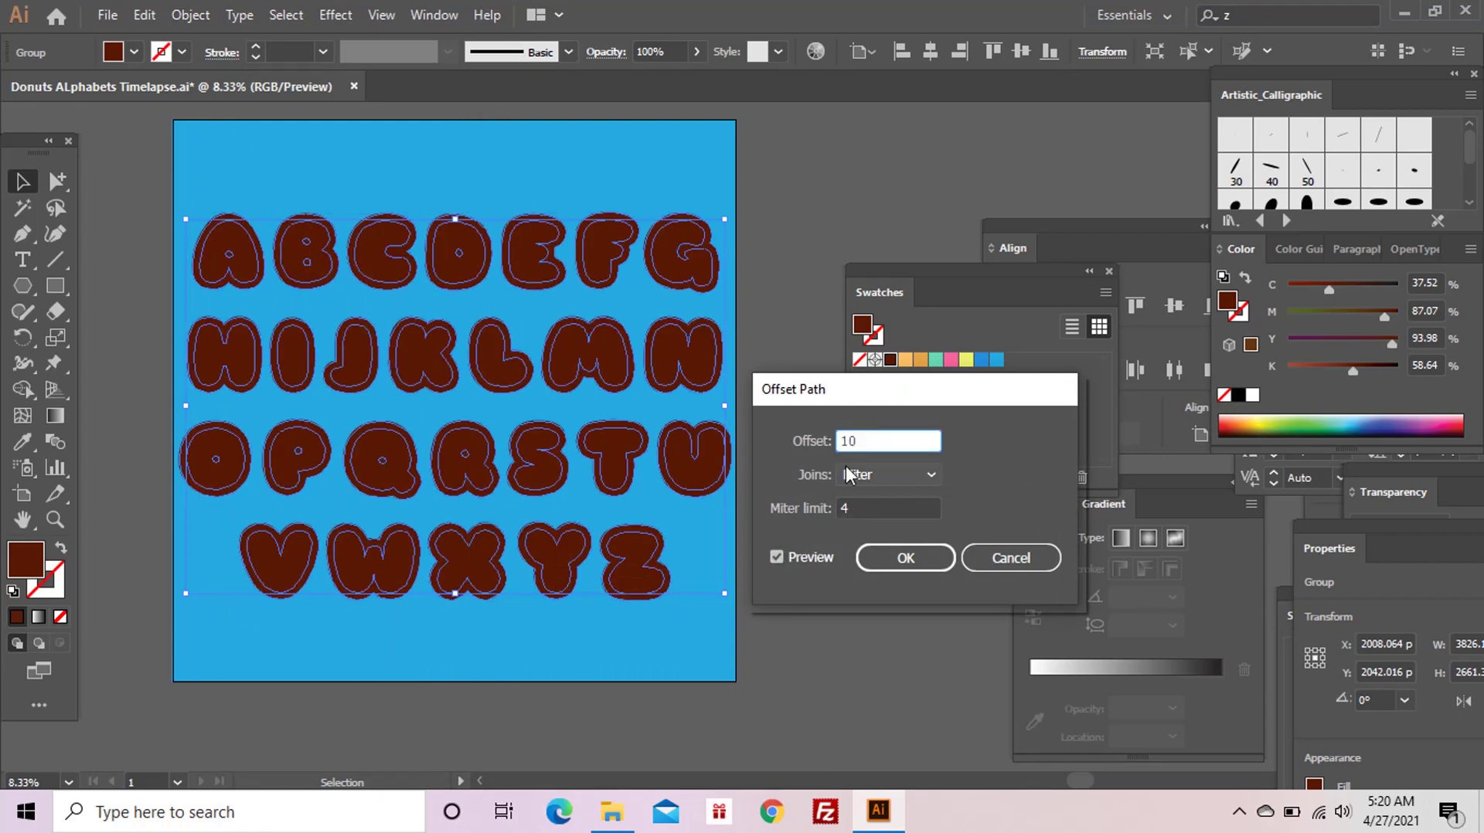
{"action": "type", "text": "20"}
{"action": "left_click", "coordinate": [781, 561]}
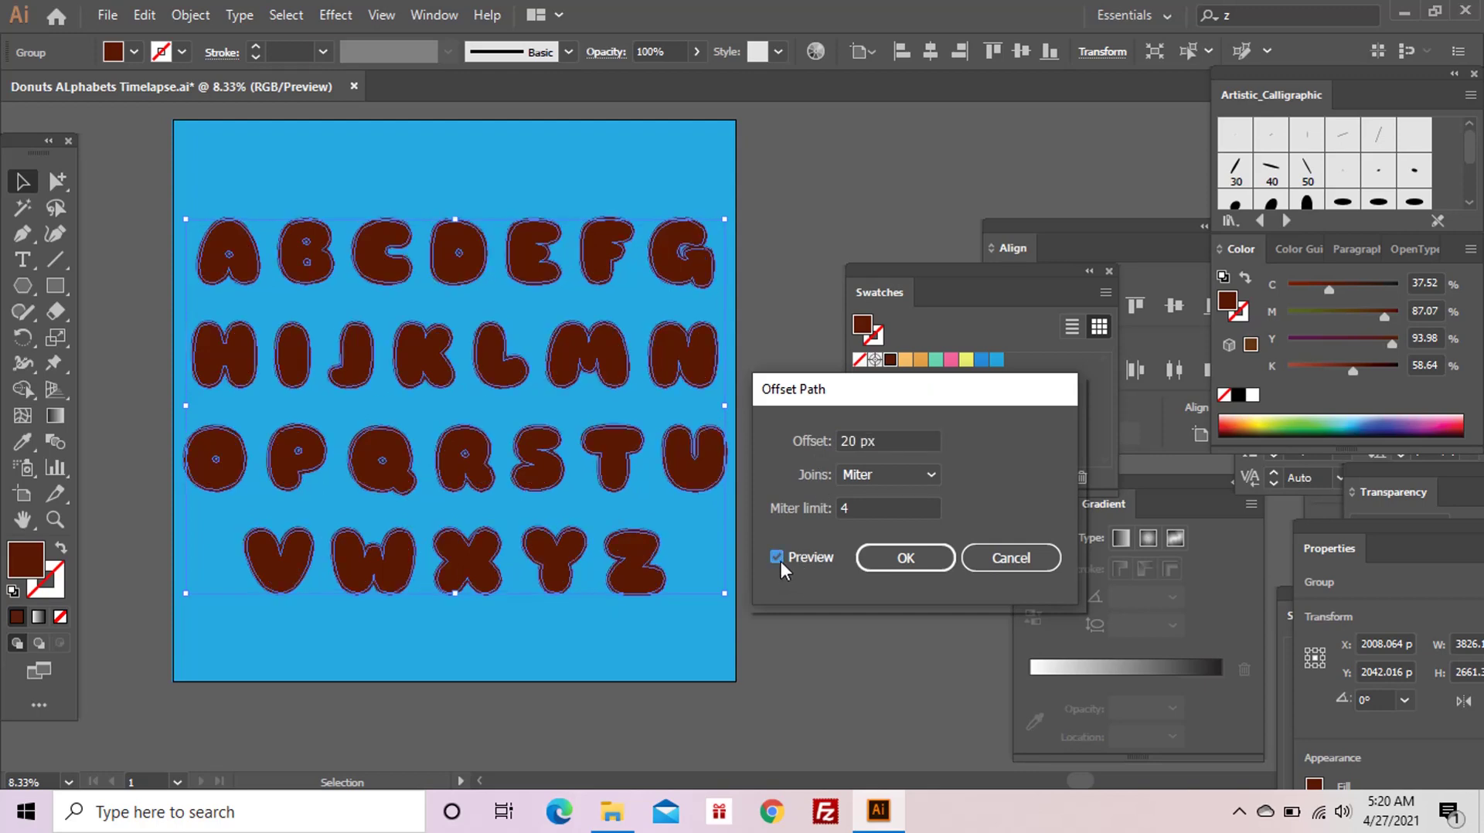
{"action": "left_click", "coordinate": [824, 447]}
{"action": "type", "text": "30"}
{"action": "left_click", "coordinate": [777, 556]}
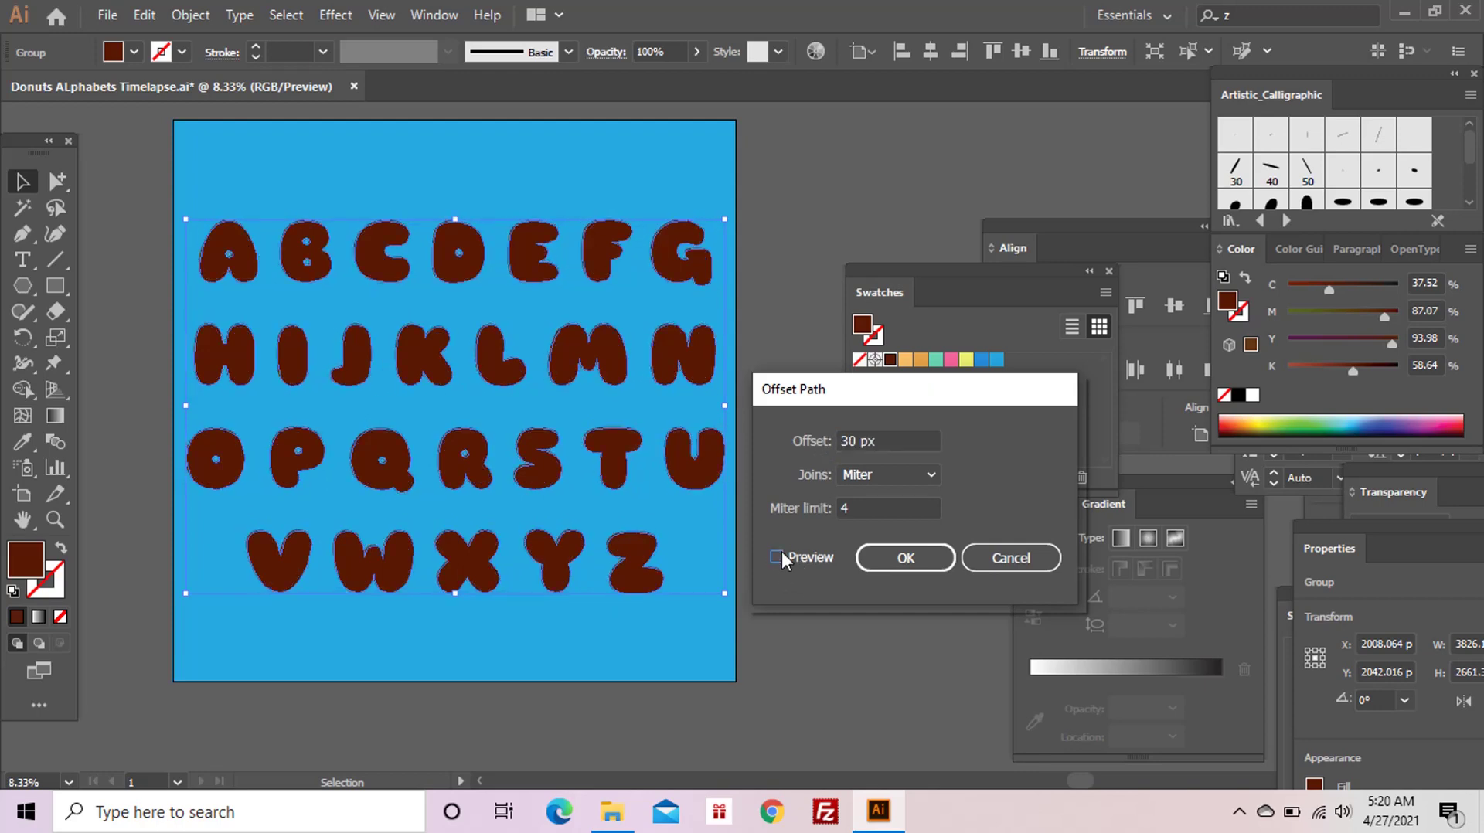
{"action": "left_click", "coordinate": [906, 558]}
- Show the Pathfinder panel and group all the brown letters
{"action": "left_click", "coordinate": [407, 20]}
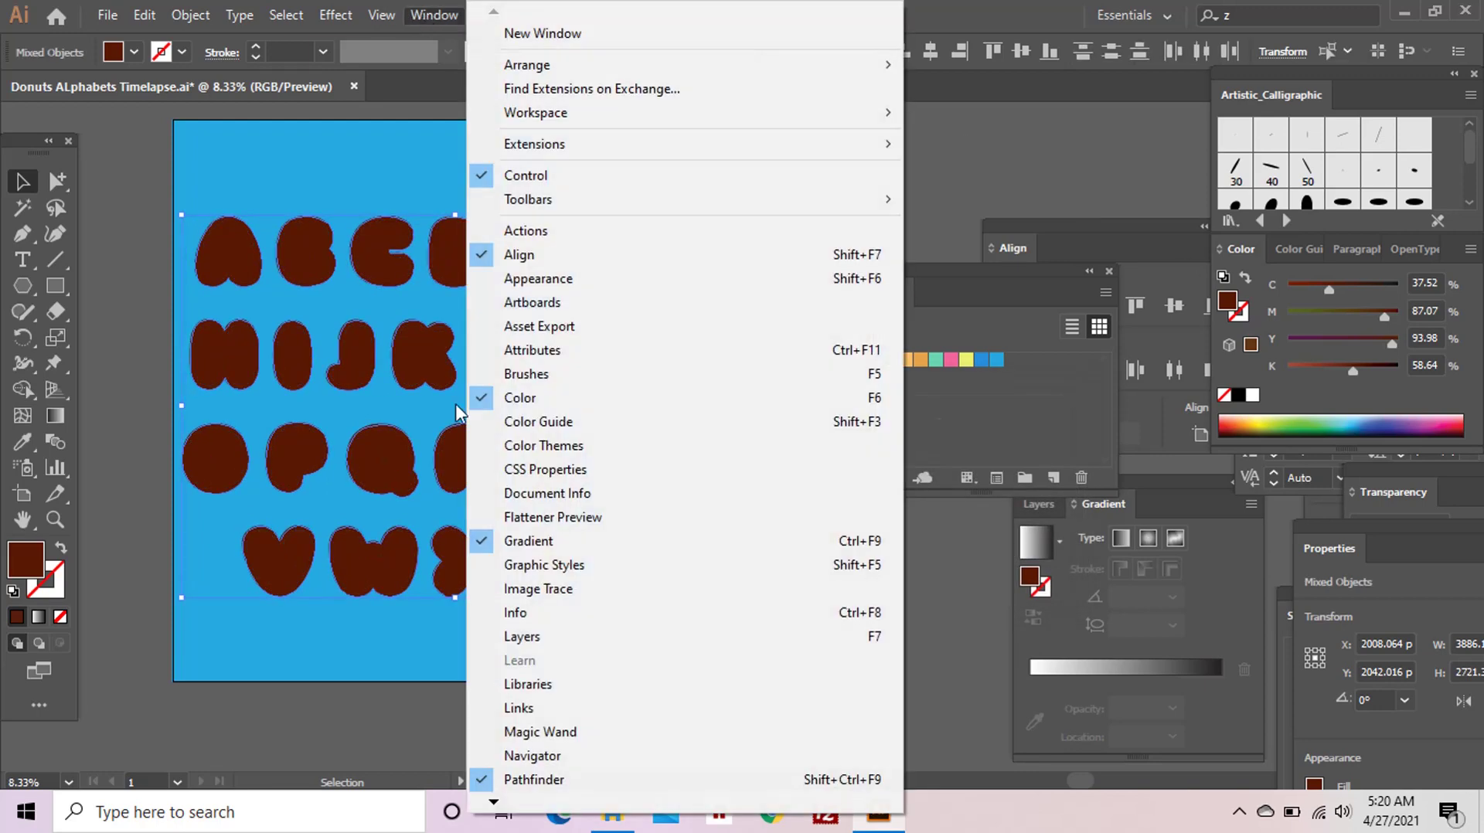
{"action": "left_click", "coordinate": [542, 776]}
{"action": "left_click_drag", "start_coordinate": [1287, 97], "coordinate": [988, 113]}
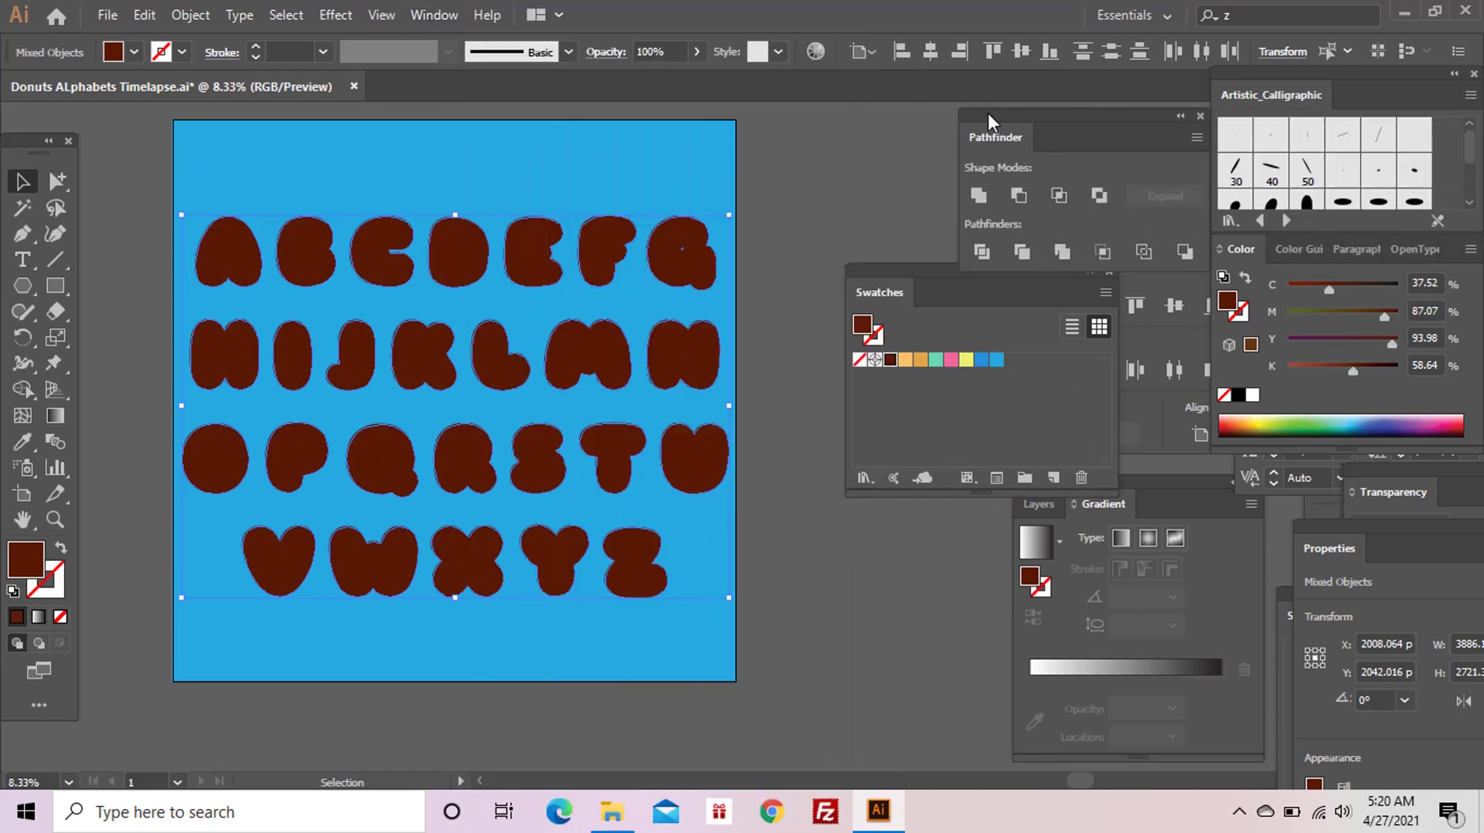
{"action": "key", "text": "ctrl+g"}
- Place a duplicate of the letters right of the artboard and zoom in on it
{"action": "left_click", "coordinate": [761, 307]}
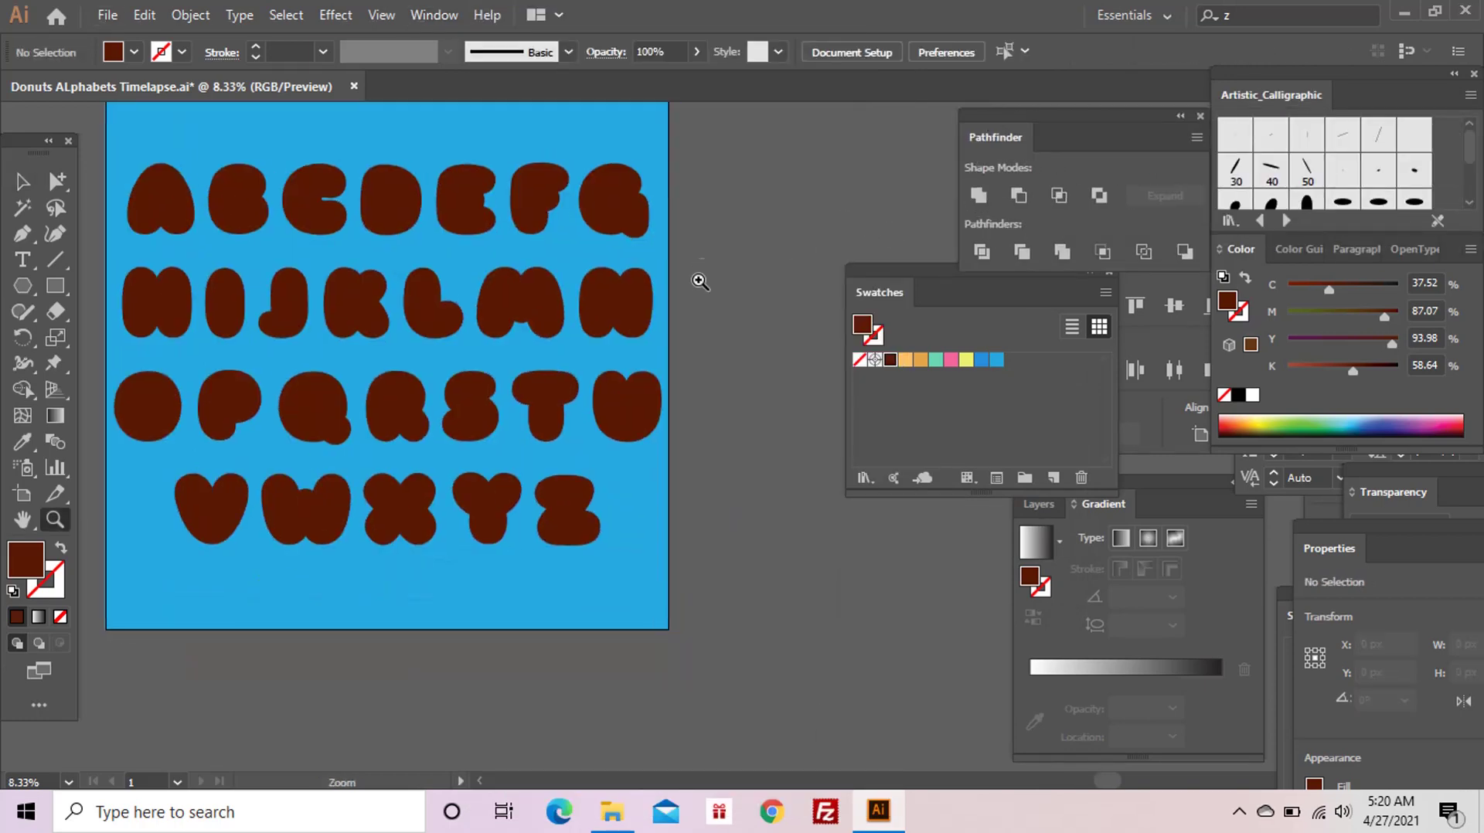
{"action": "key", "text": "ctrl+minus"}
{"action": "mouse_move", "coordinate": [454, 281]}
{"action": "left_mouse_down"}
{"action": "mouse_move", "coordinate": [807, 292]}
{"action": "mouse_move", "coordinate": [545, 294]}
{"action": "left_mouse_up"}
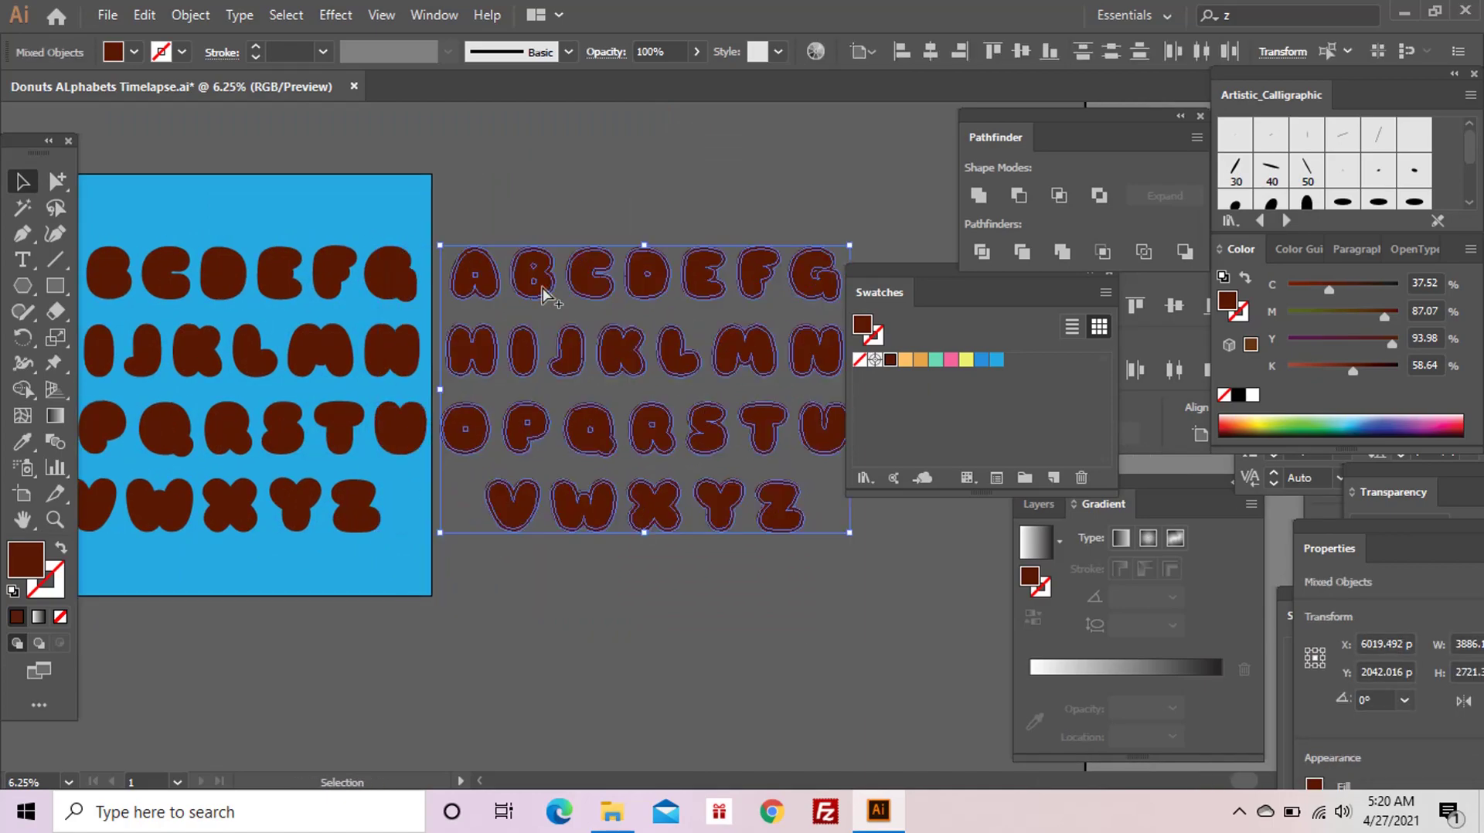
{"action": "scroll", "coordinate": [545, 294], "scroll_direction": "right", "scroll_amount": 3}
{"action": "scroll", "coordinate": [545, 293], "scroll_direction": "down", "scroll_amount": 1}
{"action": "key", "text": "z"}
{"action": "left_click", "coordinate": [609, 341]}
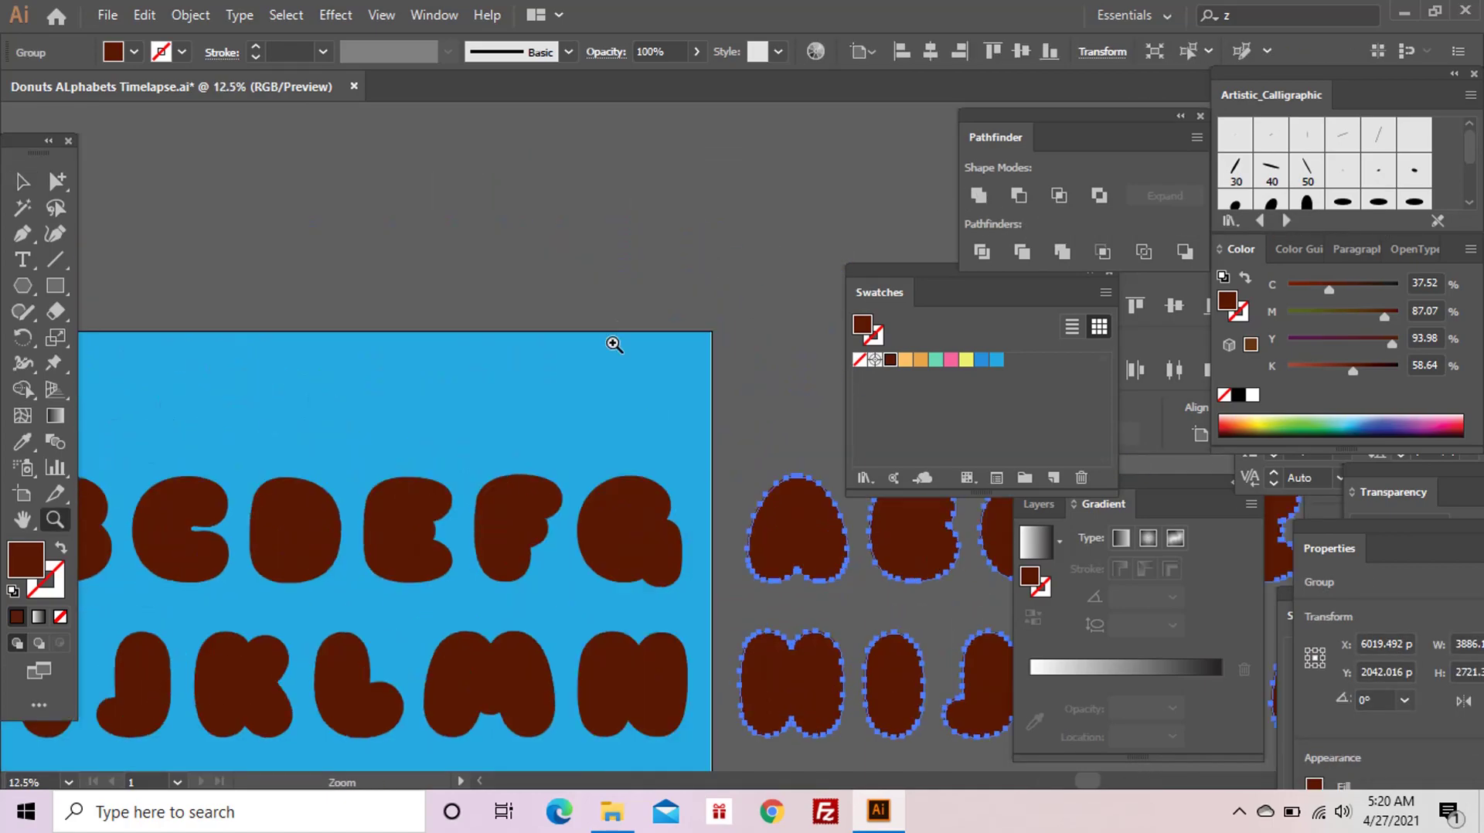
{"action": "left_click", "coordinate": [653, 433]}
{"action": "left_click", "coordinate": [629, 315]}
{"action": "left_click", "coordinate": [190, 15]}
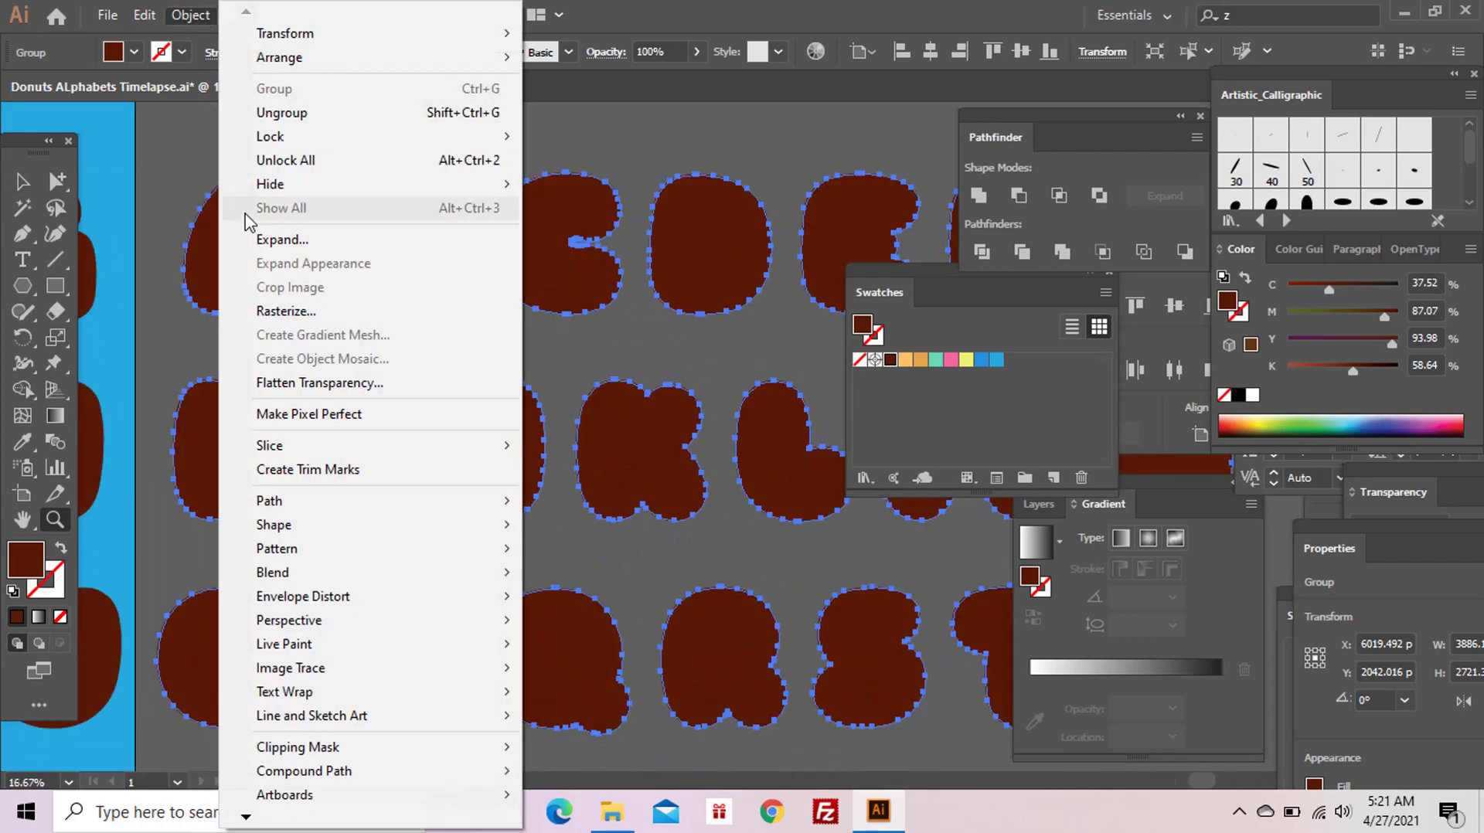
{"action": "left_click", "coordinate": [21, 181]}
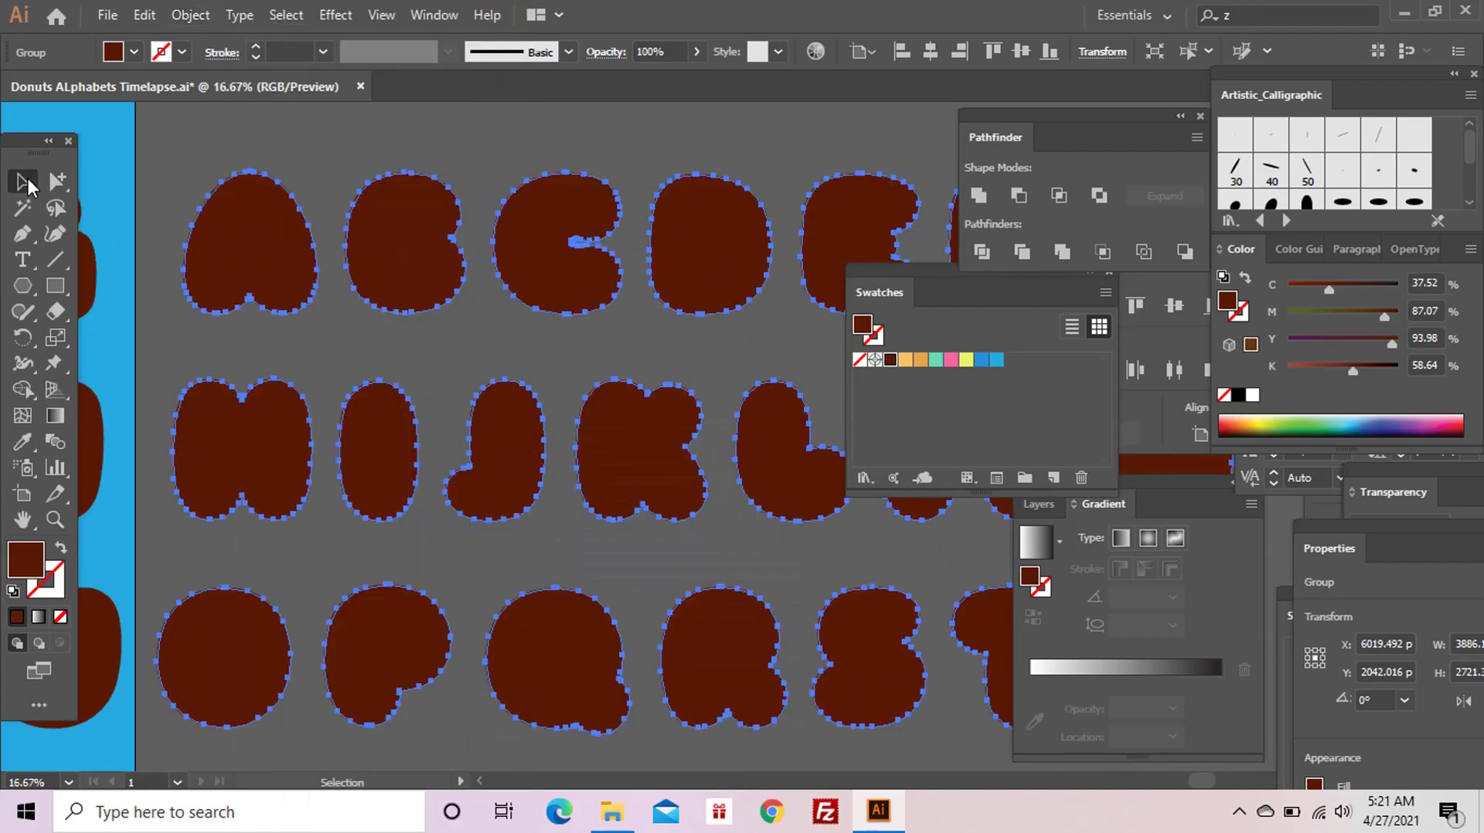
- Fill the duplicate letters light orange and add a 50 px Offset Path
{"action": "left_click", "coordinate": [905, 360]}
{"action": "left_click", "coordinate": [198, 19]}
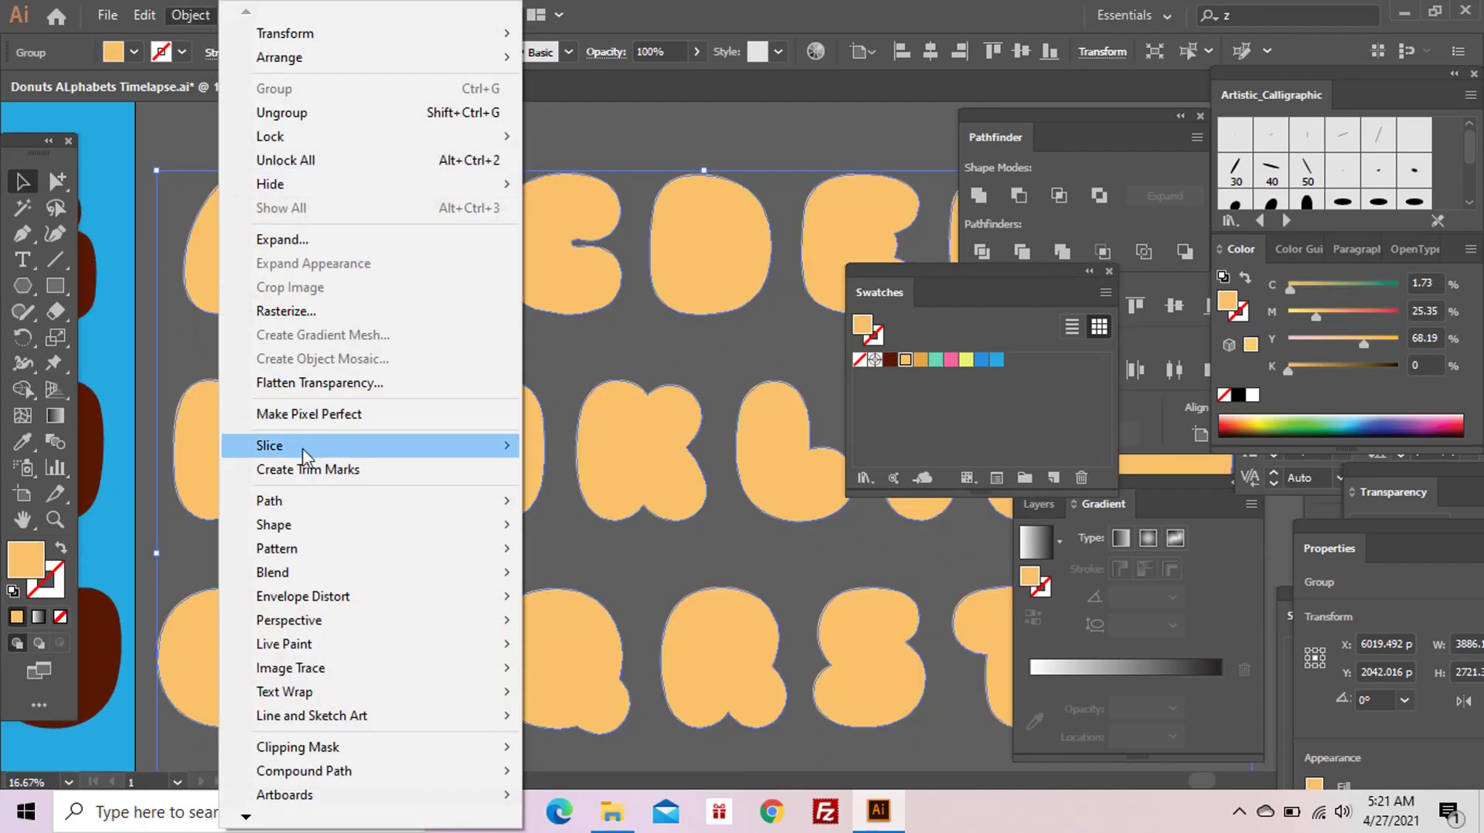
{"action": "left_click", "coordinate": [587, 580]}
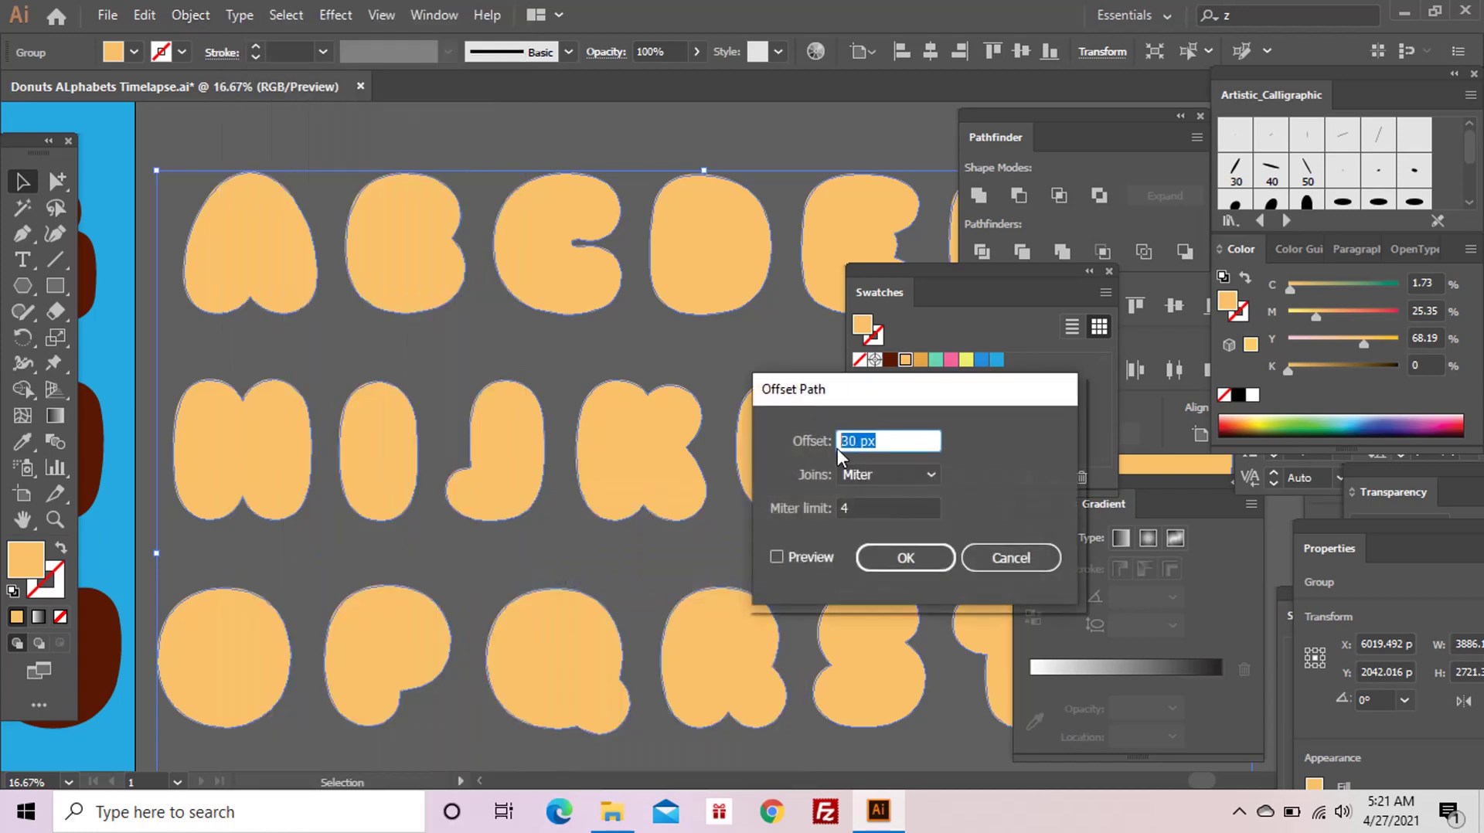
{"action": "type", "text": "50"}
{"action": "left_click", "coordinate": [777, 557]}
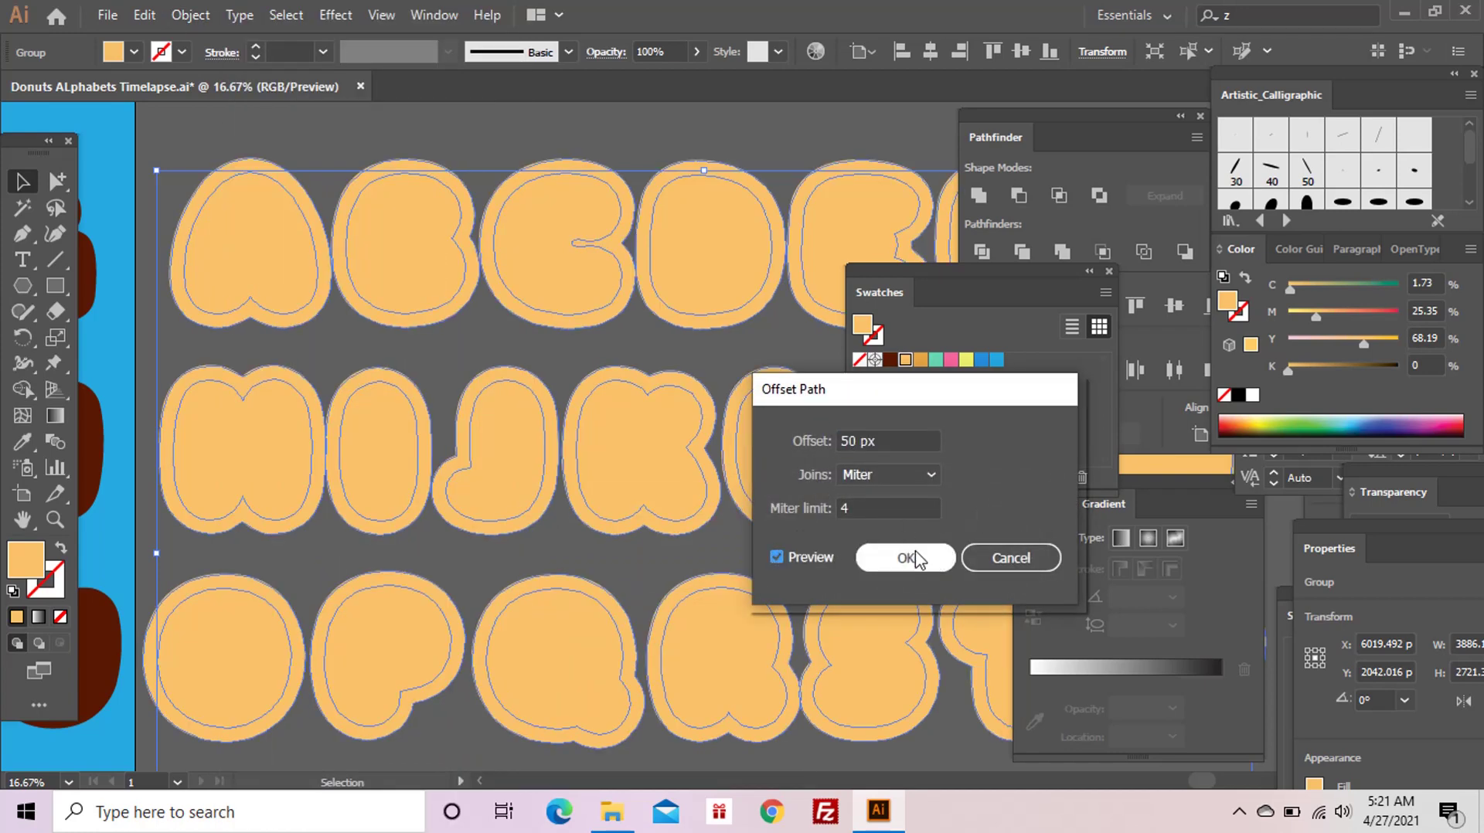
{"action": "left_click", "coordinate": [906, 557]}
- Nudge the letter columns right of A, H, O and C apart
{"action": "key", "text": "ctrl+minus"}
{"action": "key", "text": "ctrl+minus"}
{"action": "left_click_drag", "start_coordinate": [736, 441], "coordinate": [358, 374]}
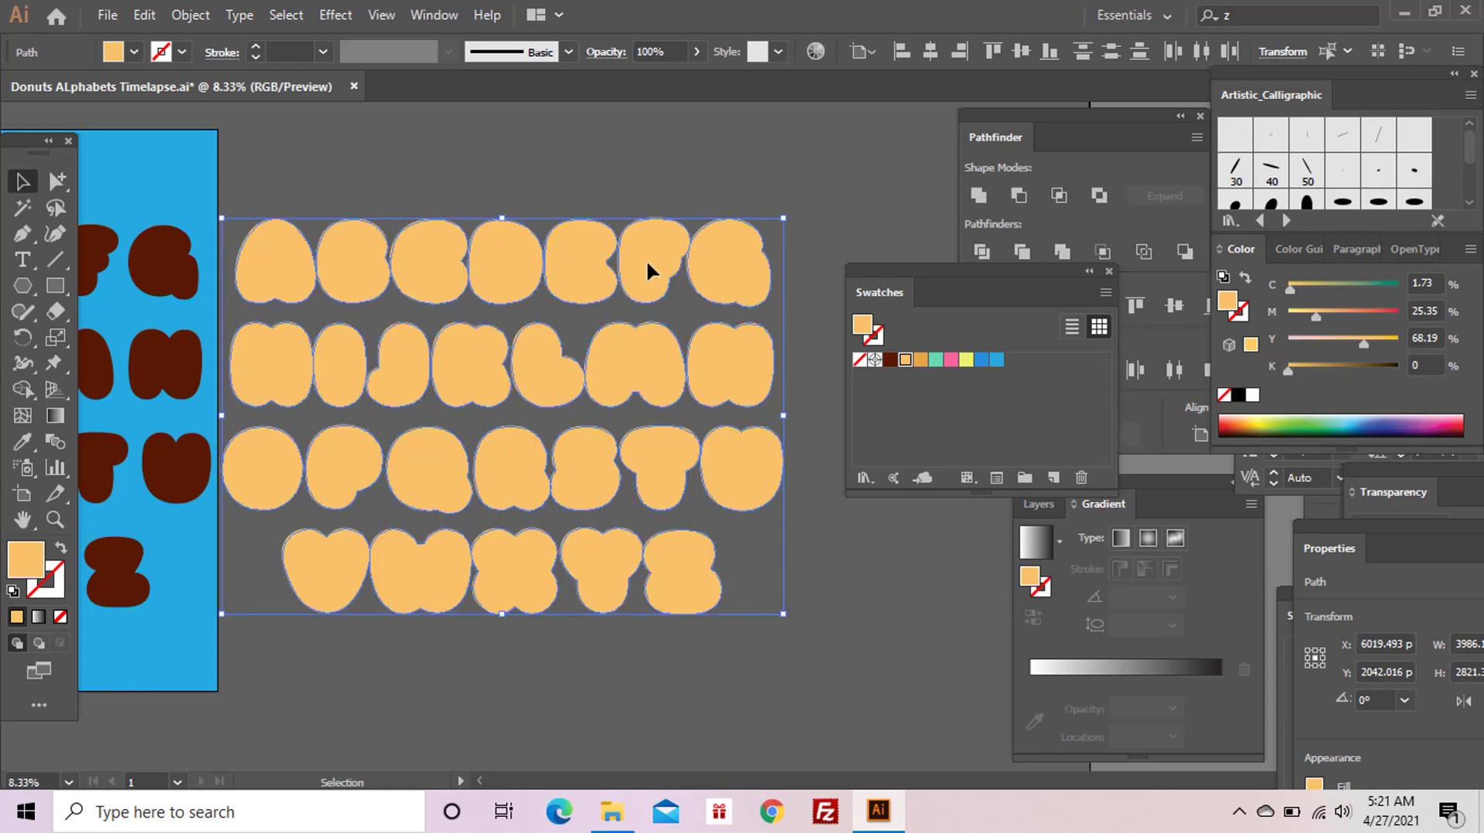
{"action": "key", "text": "ctrl+shift+a"}
{"action": "key", "text": "ctrl+a"}
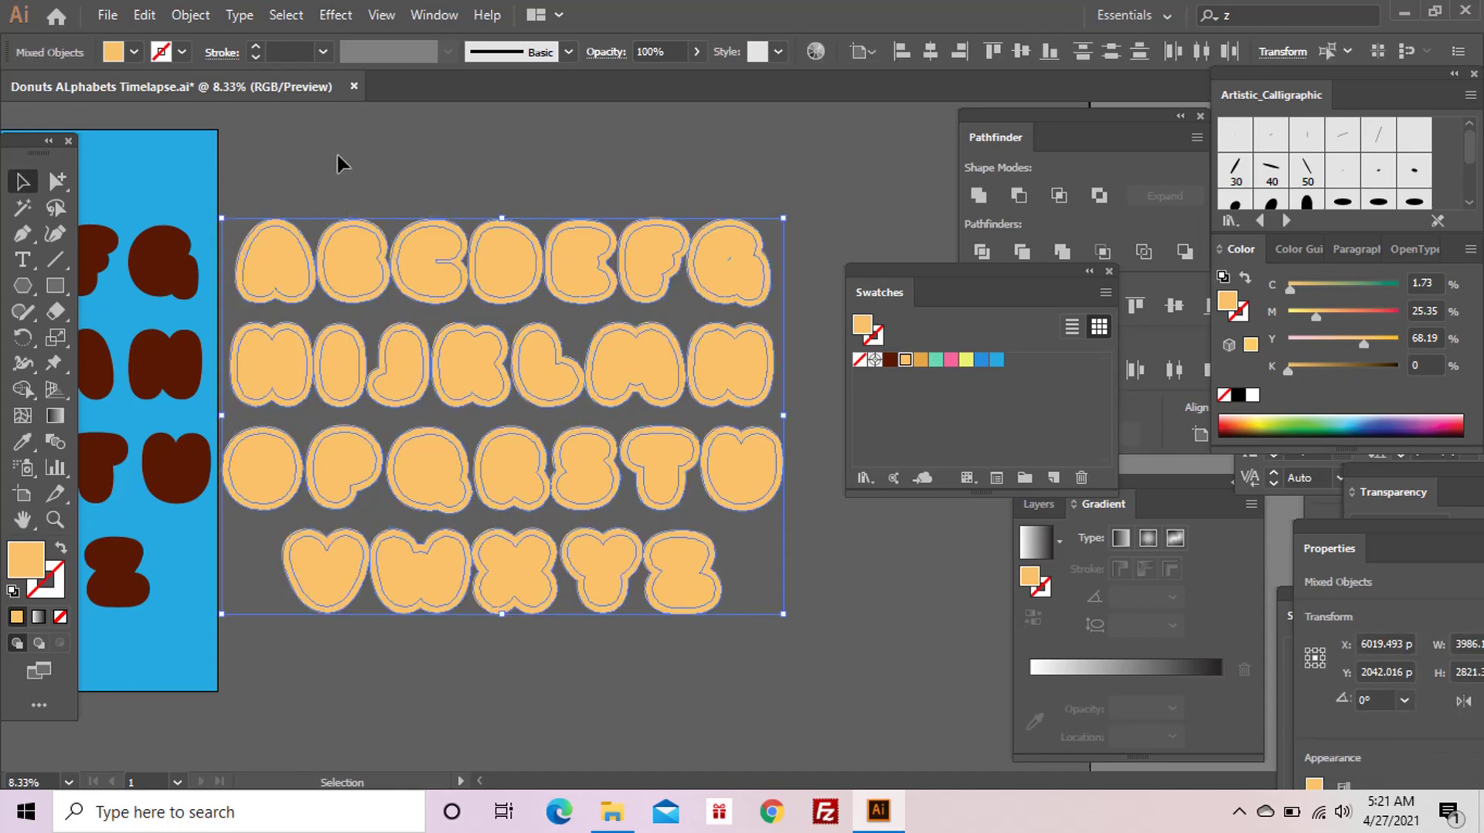
{"action": "left_click_drag", "start_coordinate": [337, 159], "coordinate": [794, 655]}
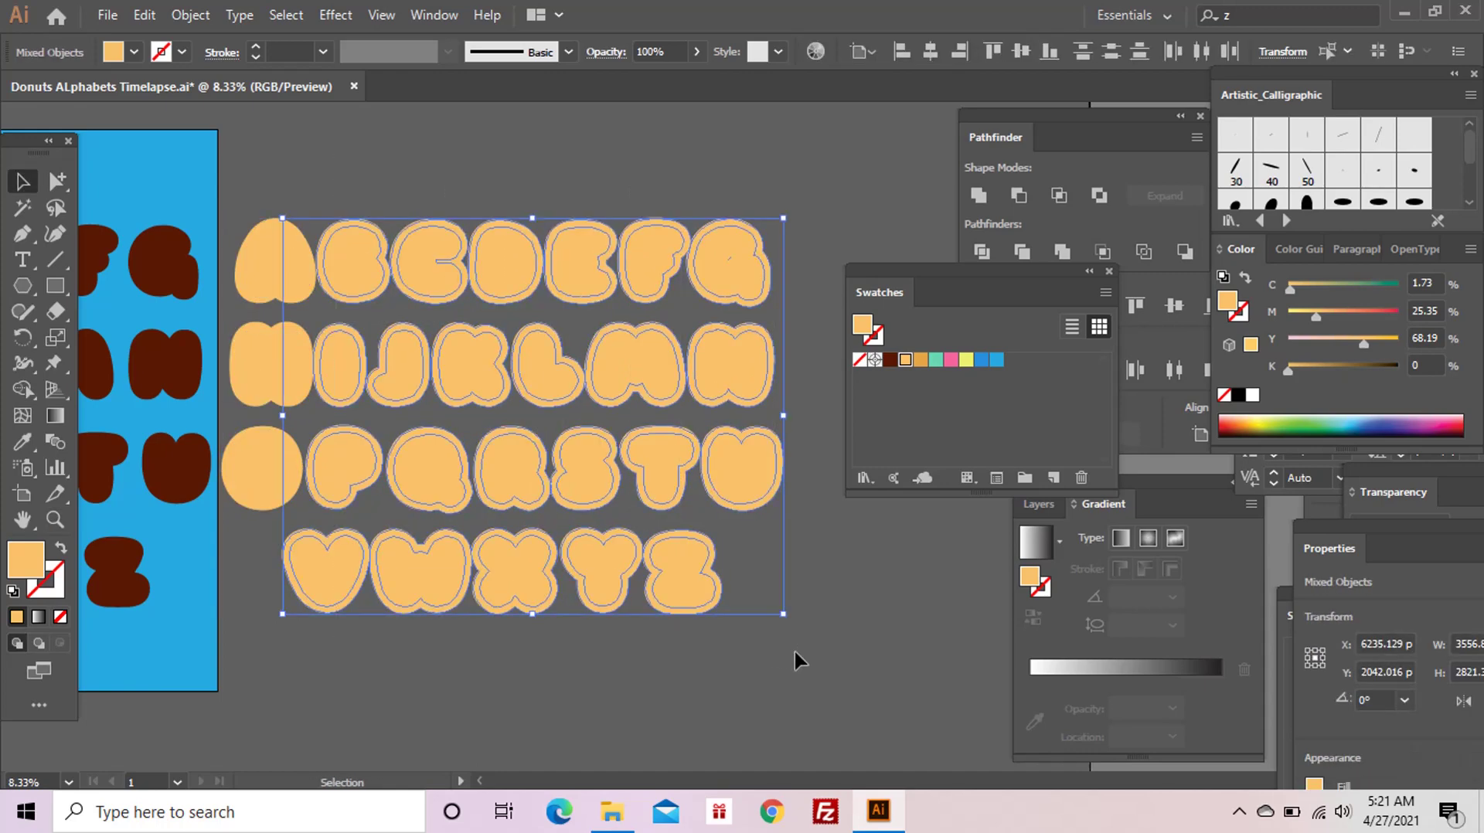
{"action": "key", "text": "Right"}
{"action": "key", "text": "Right"}
{"action": "key", "text": "Right"}
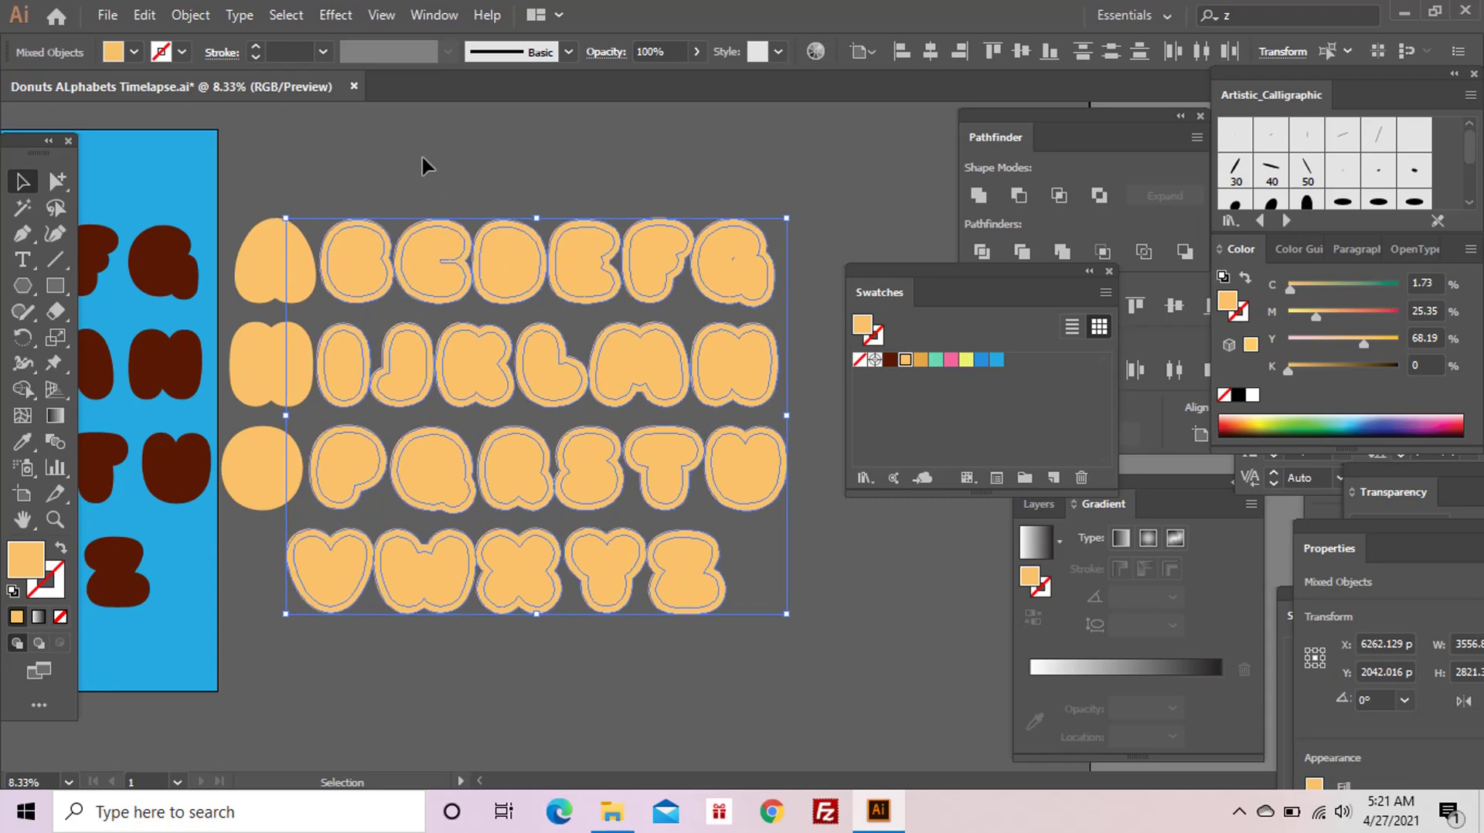
{"action": "left_click_drag", "start_coordinate": [421, 155], "coordinate": [784, 604]}
{"action": "key", "text": "Right"}
{"action": "key", "text": "Right"}
{"action": "key", "text": "Right"}
{"action": "left_click", "coordinate": [513, 178]}
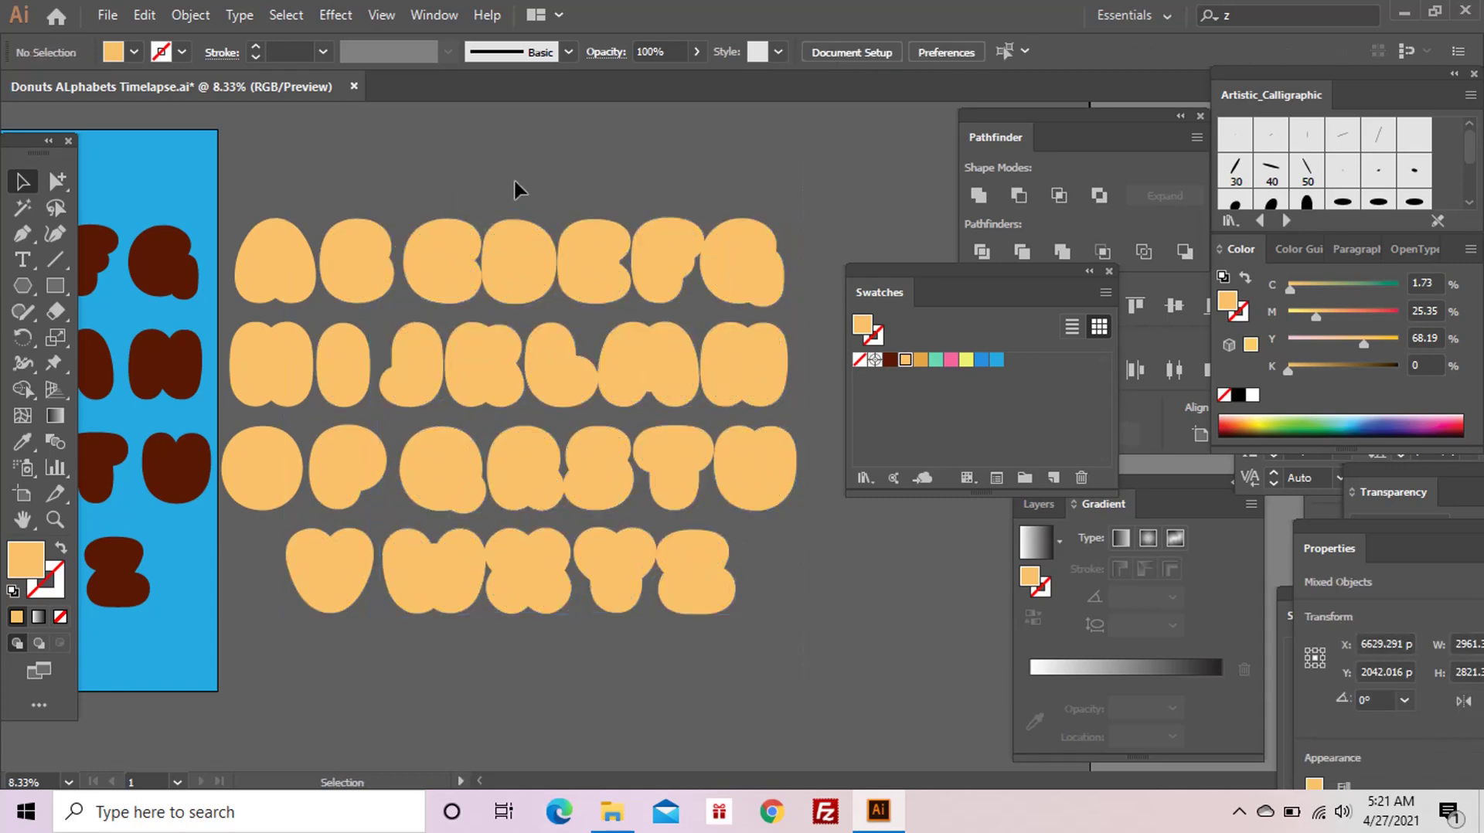
{"action": "left_click", "coordinate": [446, 452], "text": "shift"}
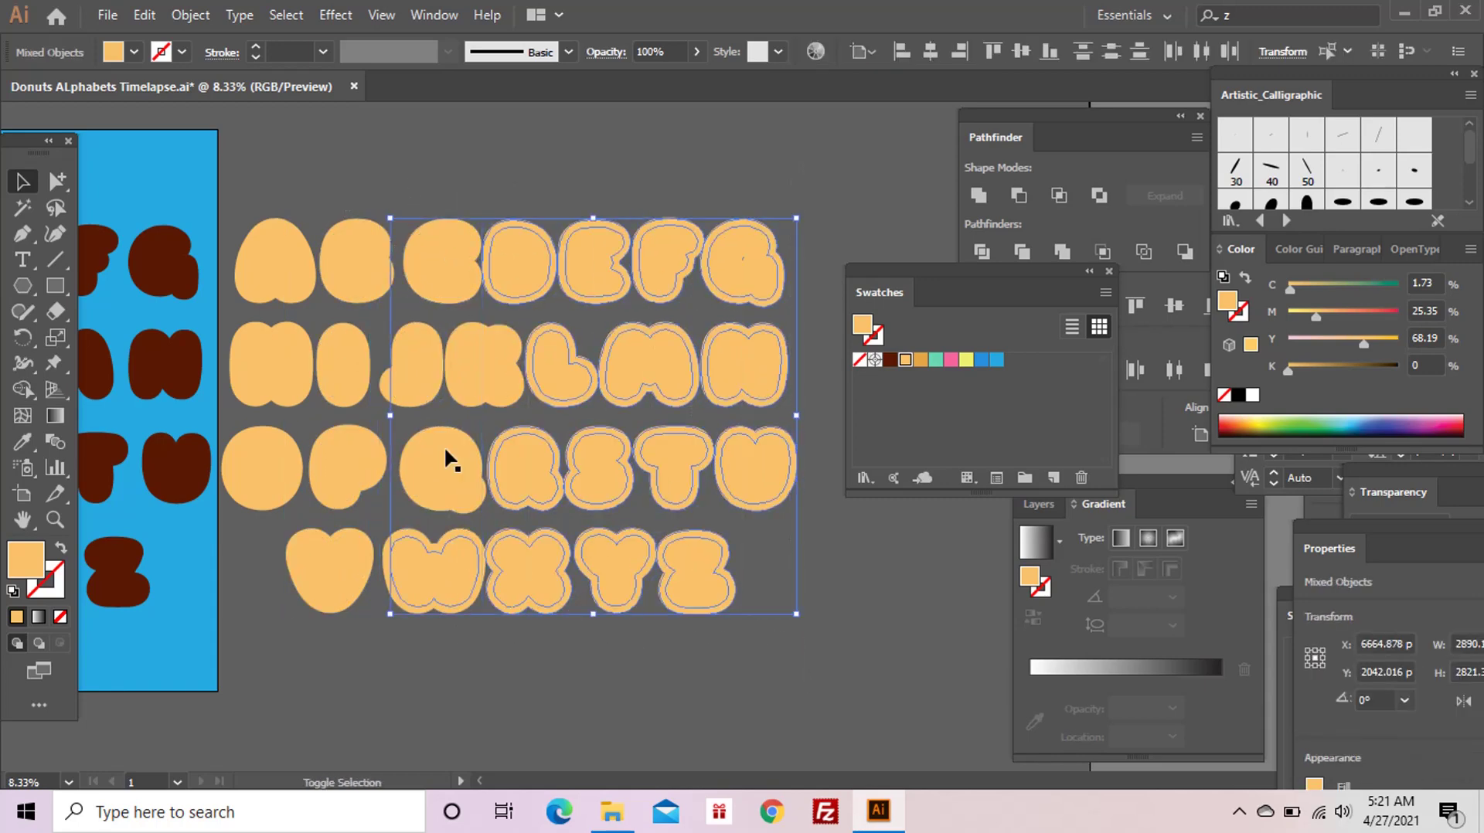
{"action": "key", "text": "ctrl+shift+a"}
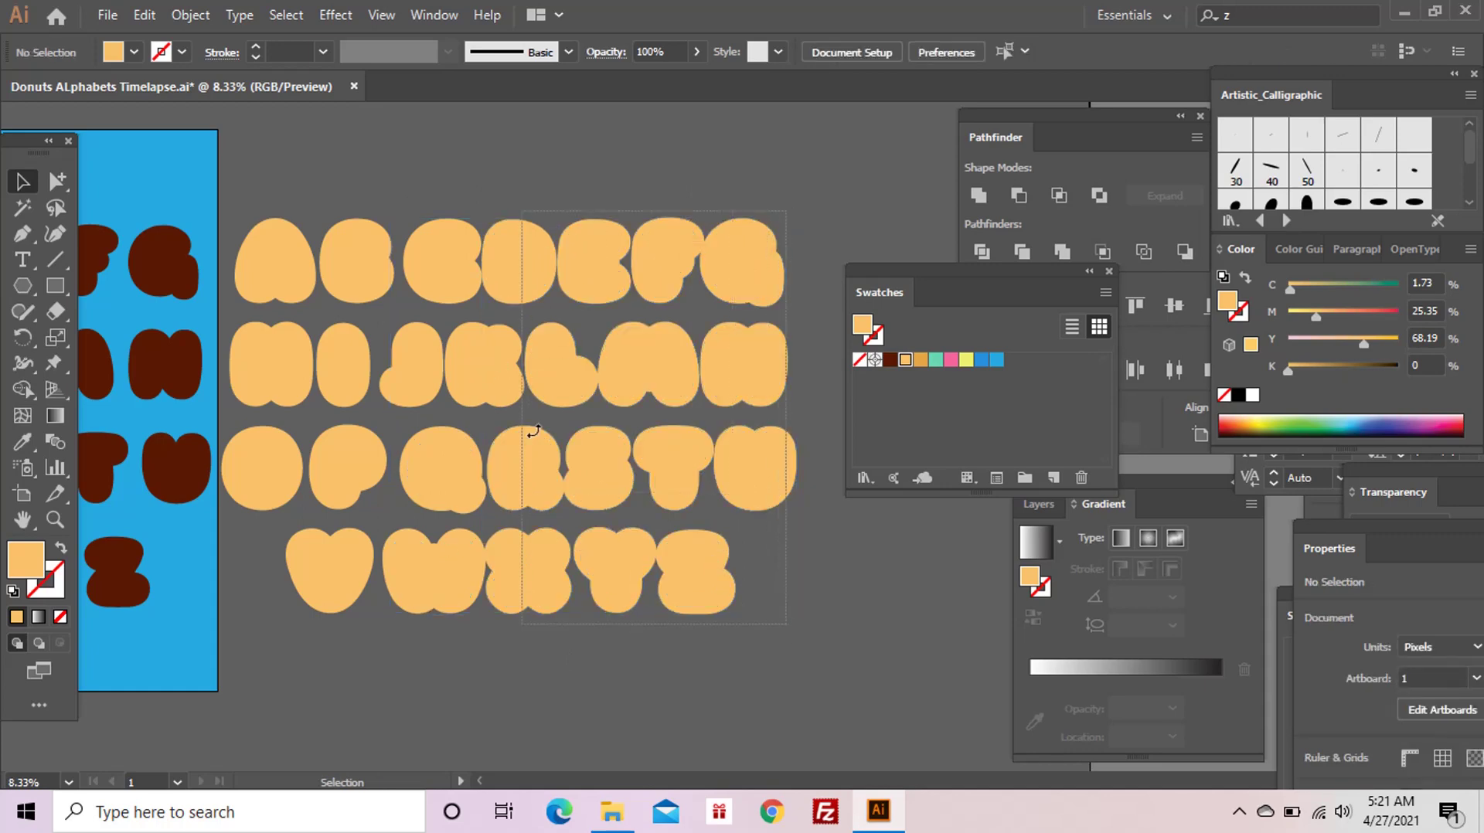
{"action": "left_click", "coordinate": [486, 375]}
- Move the E–G, M–N, R, Y and Z letters further right
{"action": "key", "text": "ctrl+shift+a"}
{"action": "left_click_drag", "start_coordinate": [636, 143], "coordinate": [564, 145]}
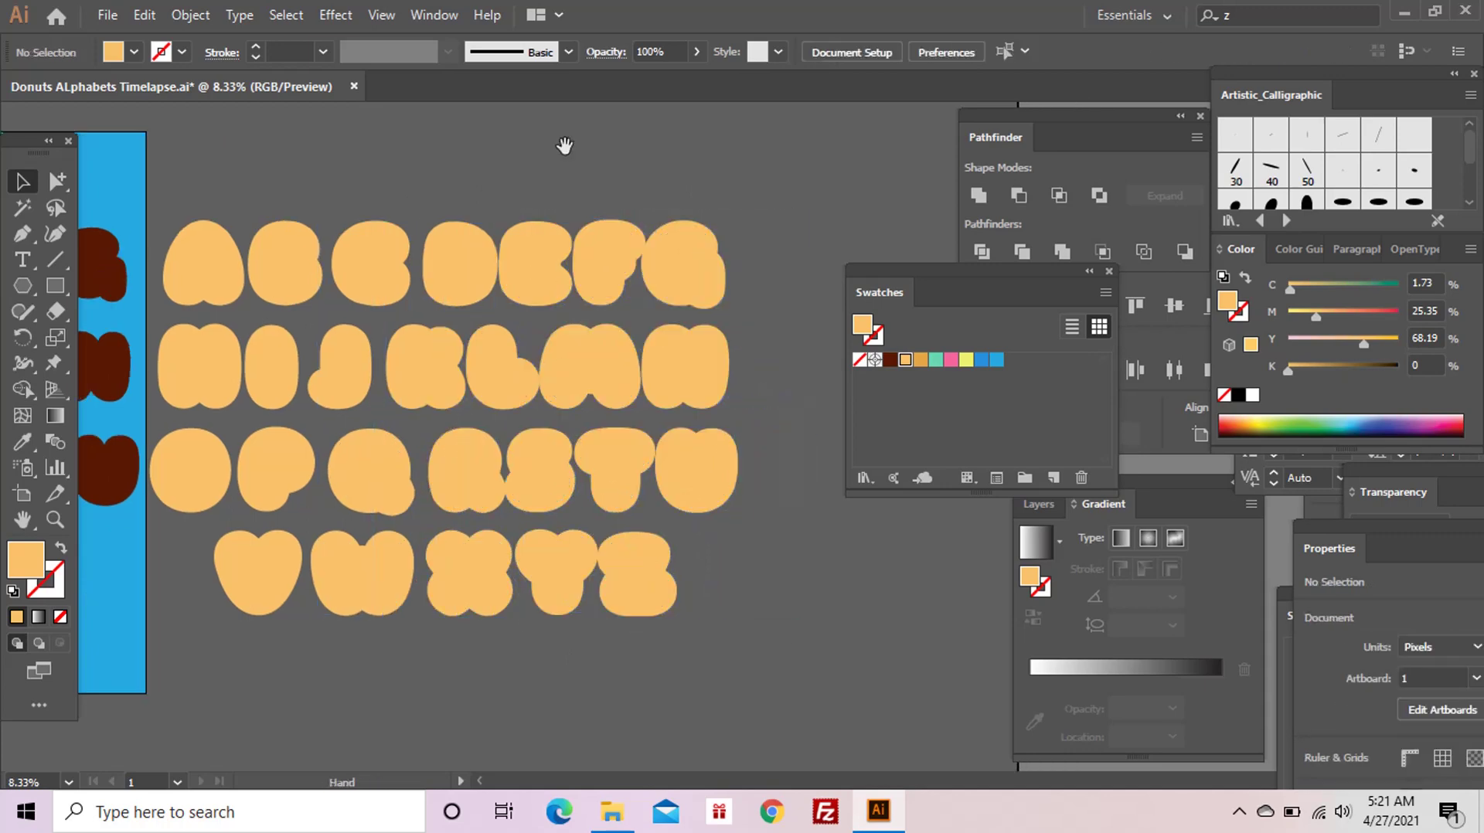
{"action": "left_click_drag", "start_coordinate": [748, 389], "coordinate": [747, 391]}
{"action": "left_click", "coordinate": [473, 467], "text": "shift"}
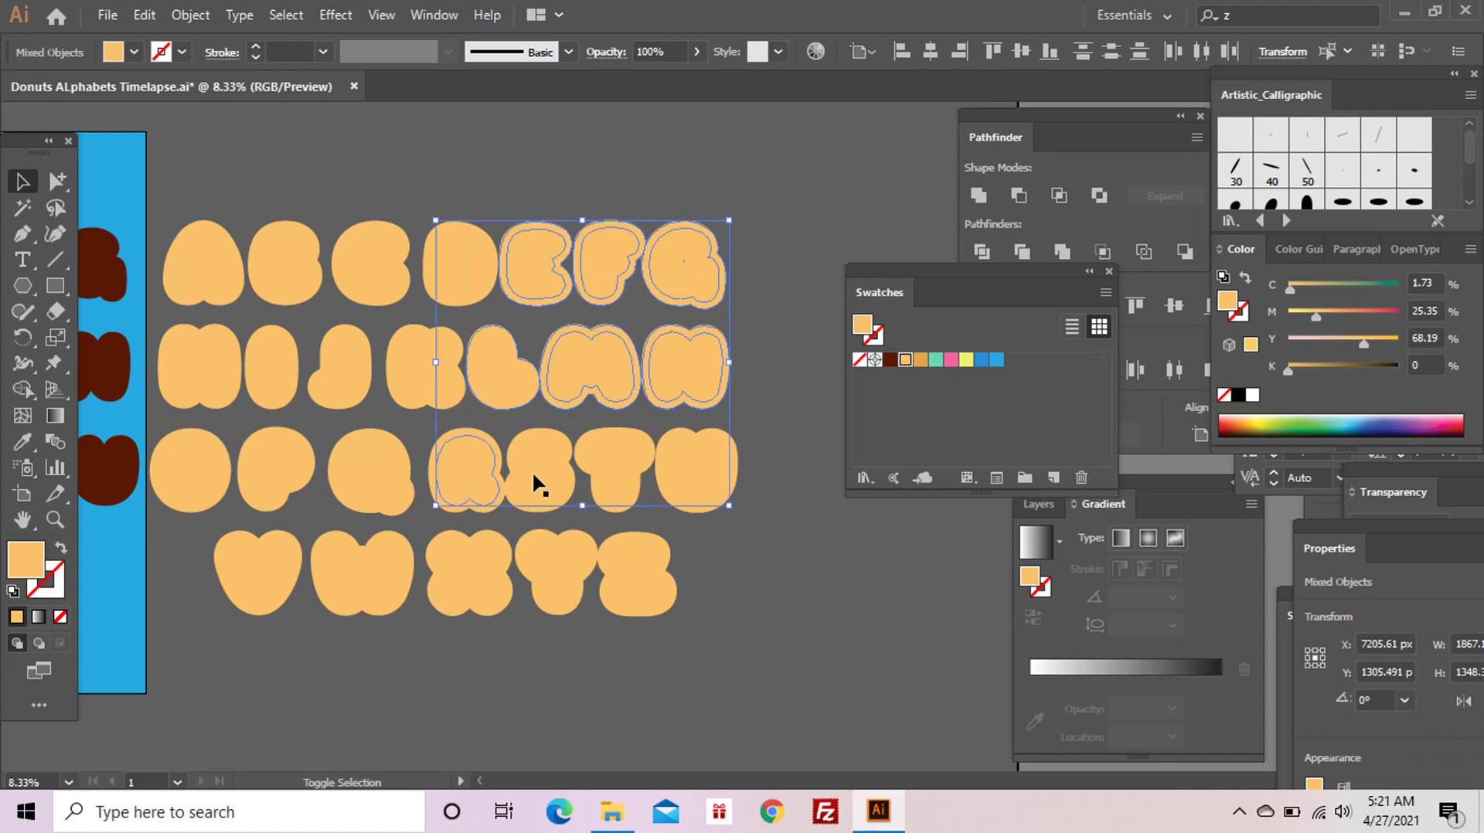
{"action": "left_click", "coordinate": [521, 553], "text": "shift"}
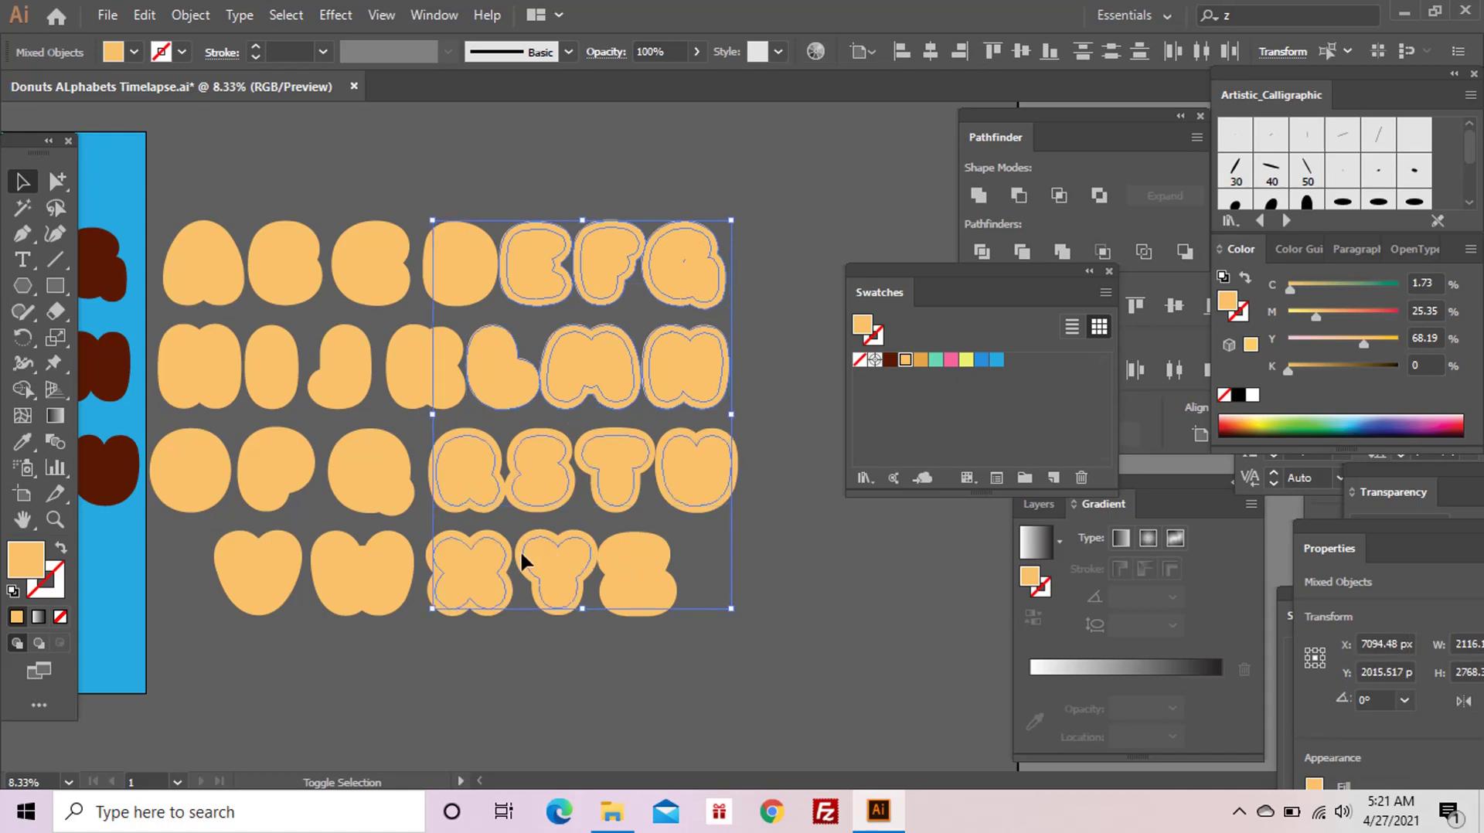
{"action": "left_click", "coordinate": [626, 562], "text": "shift"}
{"action": "left_click", "coordinate": [574, 587], "text": "shift"}
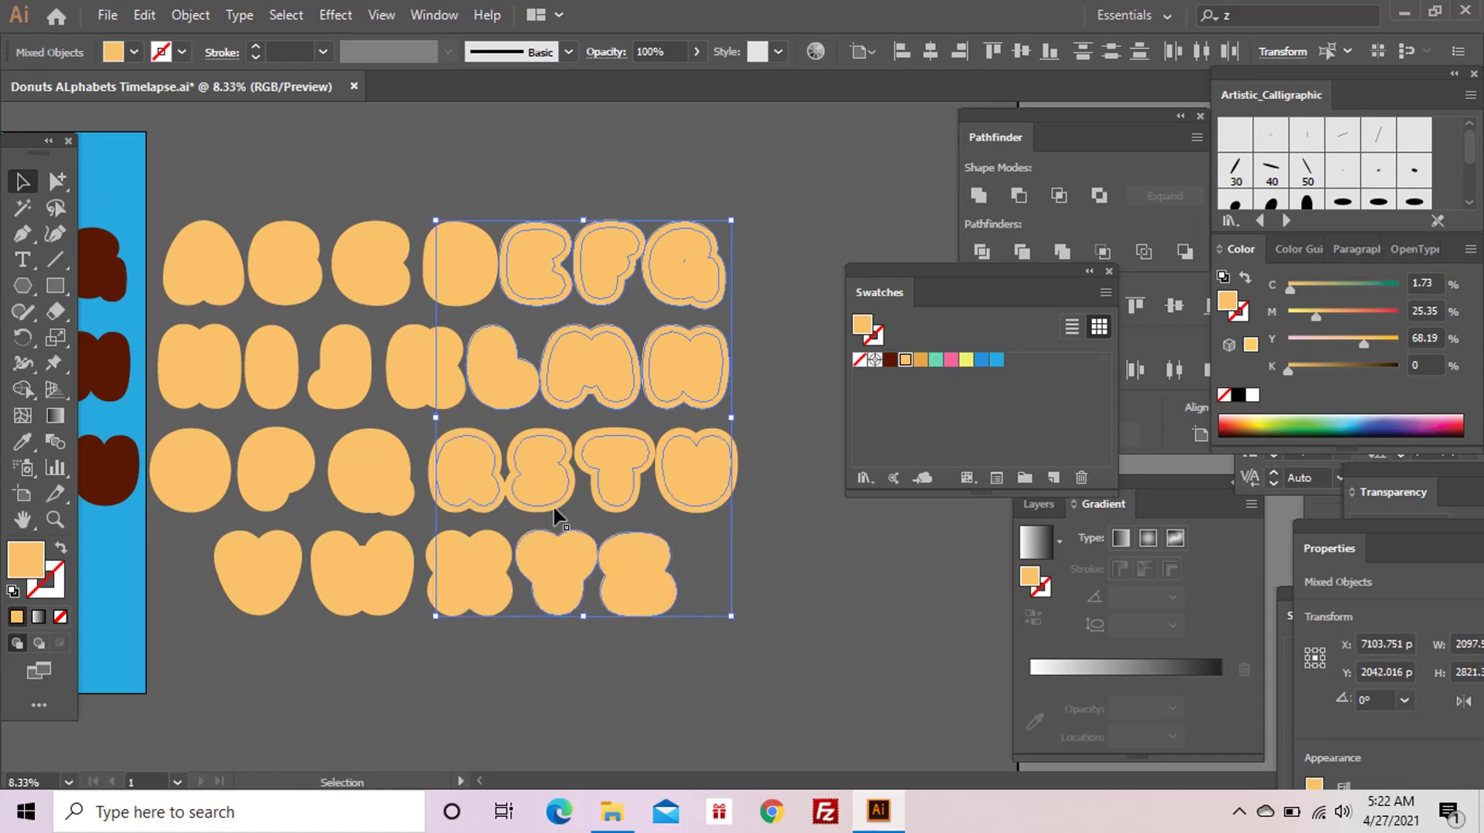
{"action": "left_click", "coordinate": [557, 516]}
{"action": "left_click_drag", "start_coordinate": [724, 306], "coordinate": [502, 263]}
{"action": "left_click_drag", "start_coordinate": [767, 371], "coordinate": [532, 396]}
{"action": "left_click_drag", "start_coordinate": [576, 526], "coordinate": [575, 582]}
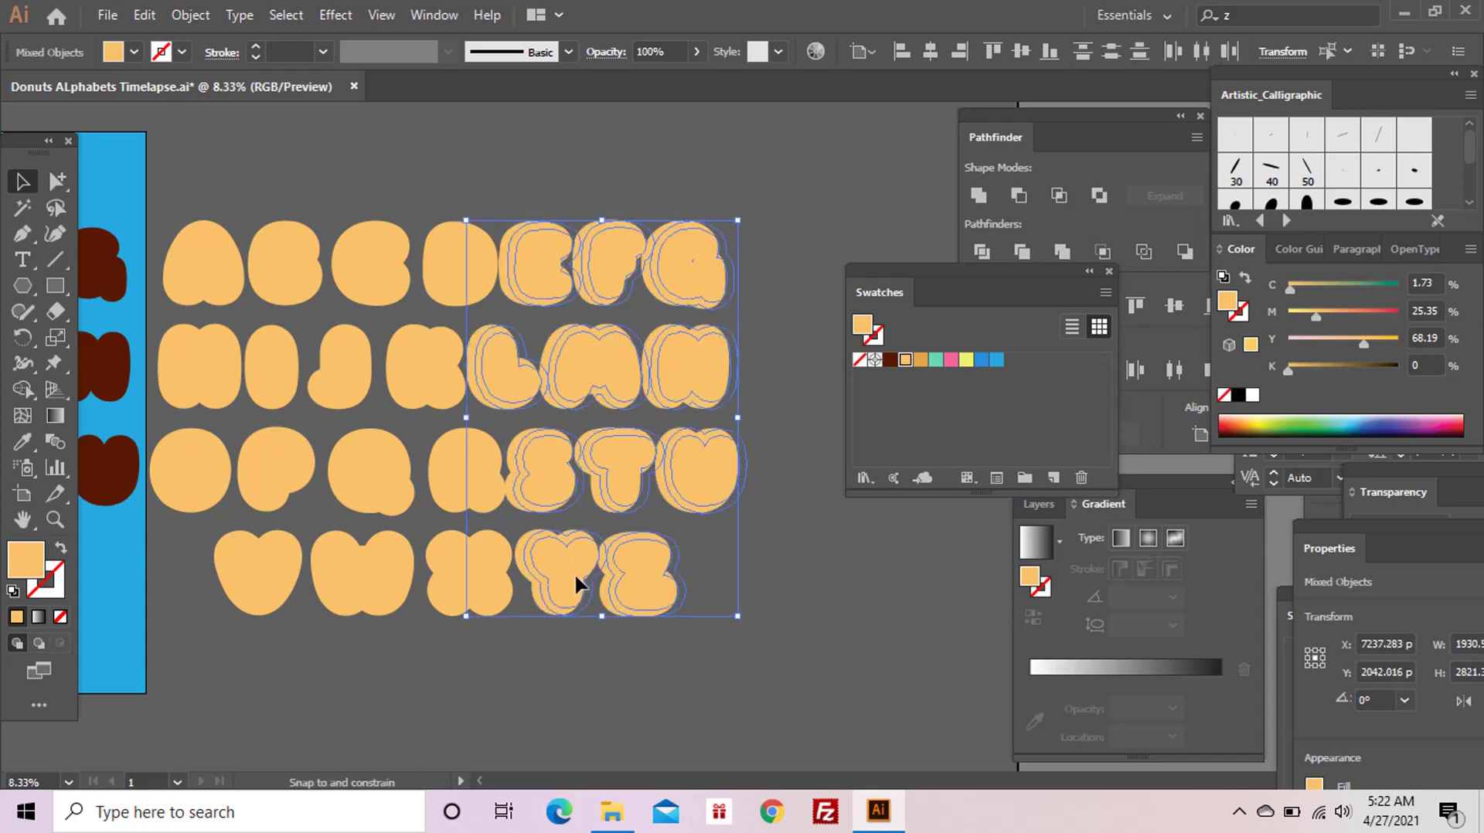
{"action": "key", "text": "Right"}
- Select the F–G, M–N and T–U letter columns for another rightward shift
{"action": "left_click_drag", "start_coordinate": [608, 190], "coordinate": [699, 283]}
{"action": "left_click_drag", "start_coordinate": [654, 391], "coordinate": [595, 348]}
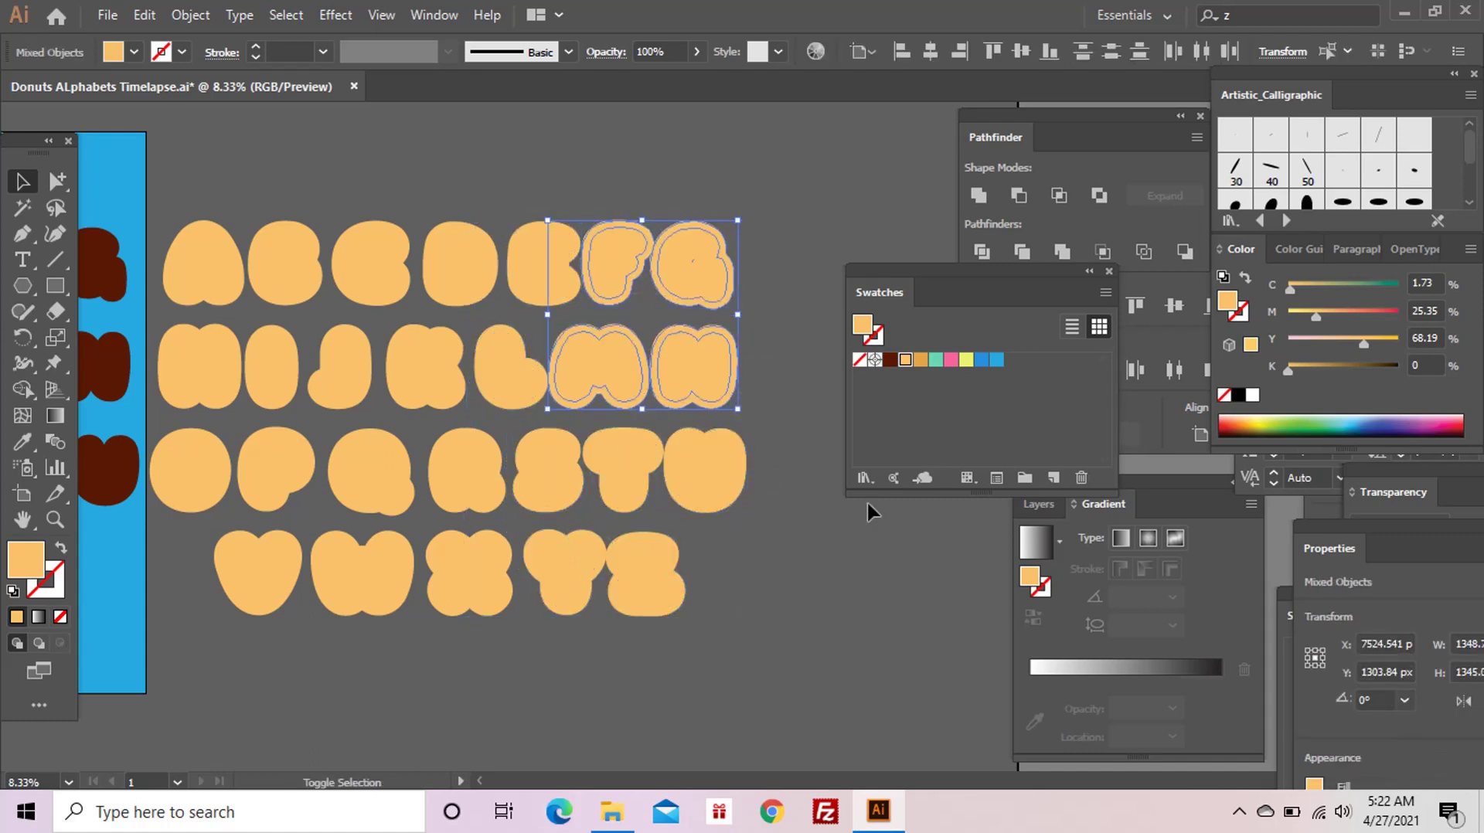
{"action": "left_click_drag", "start_coordinate": [654, 491], "coordinate": [654, 495]}
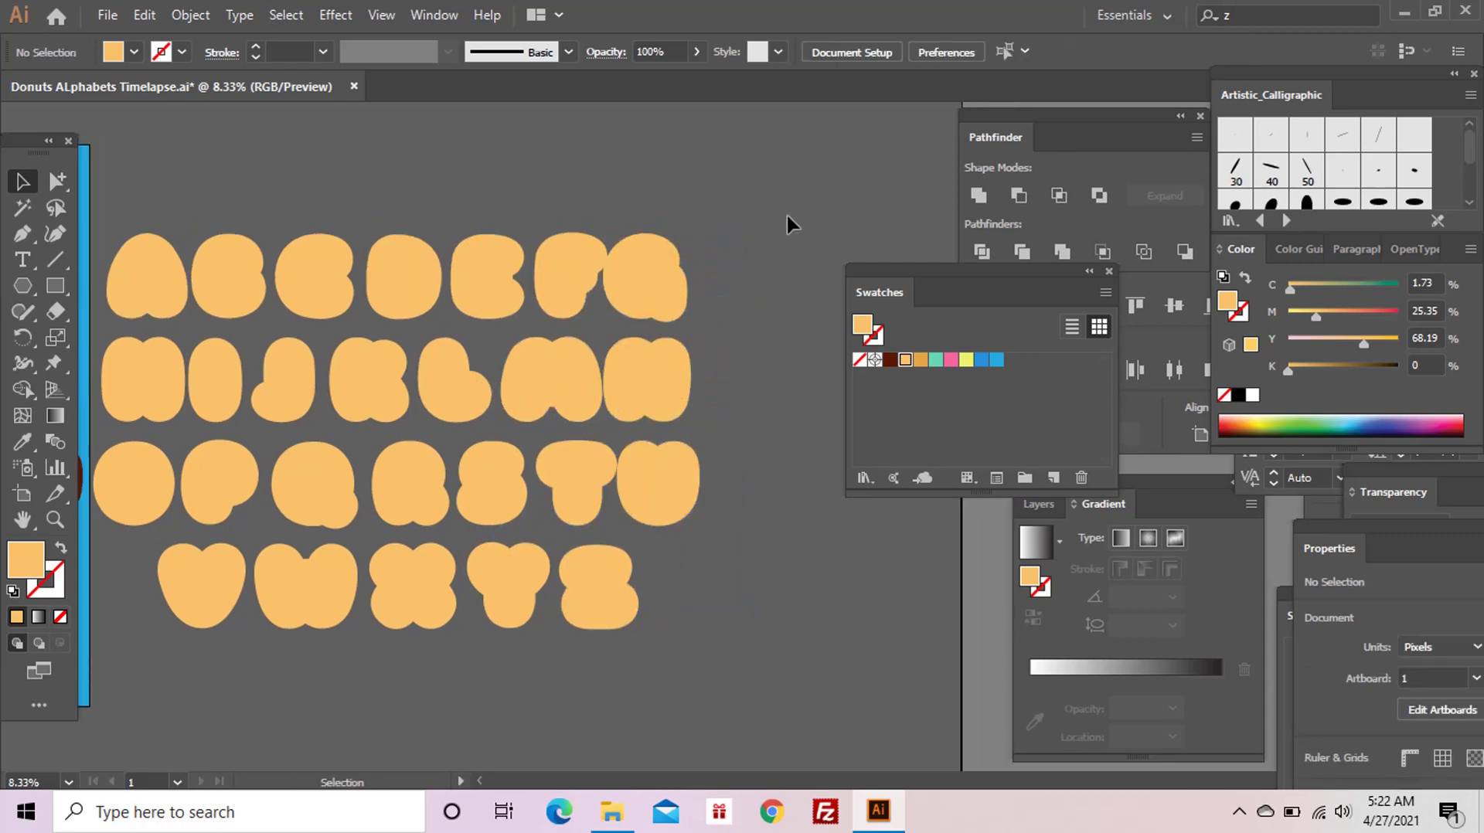
{"action": "left_click_drag", "start_coordinate": [661, 418], "coordinate": [665, 392]}
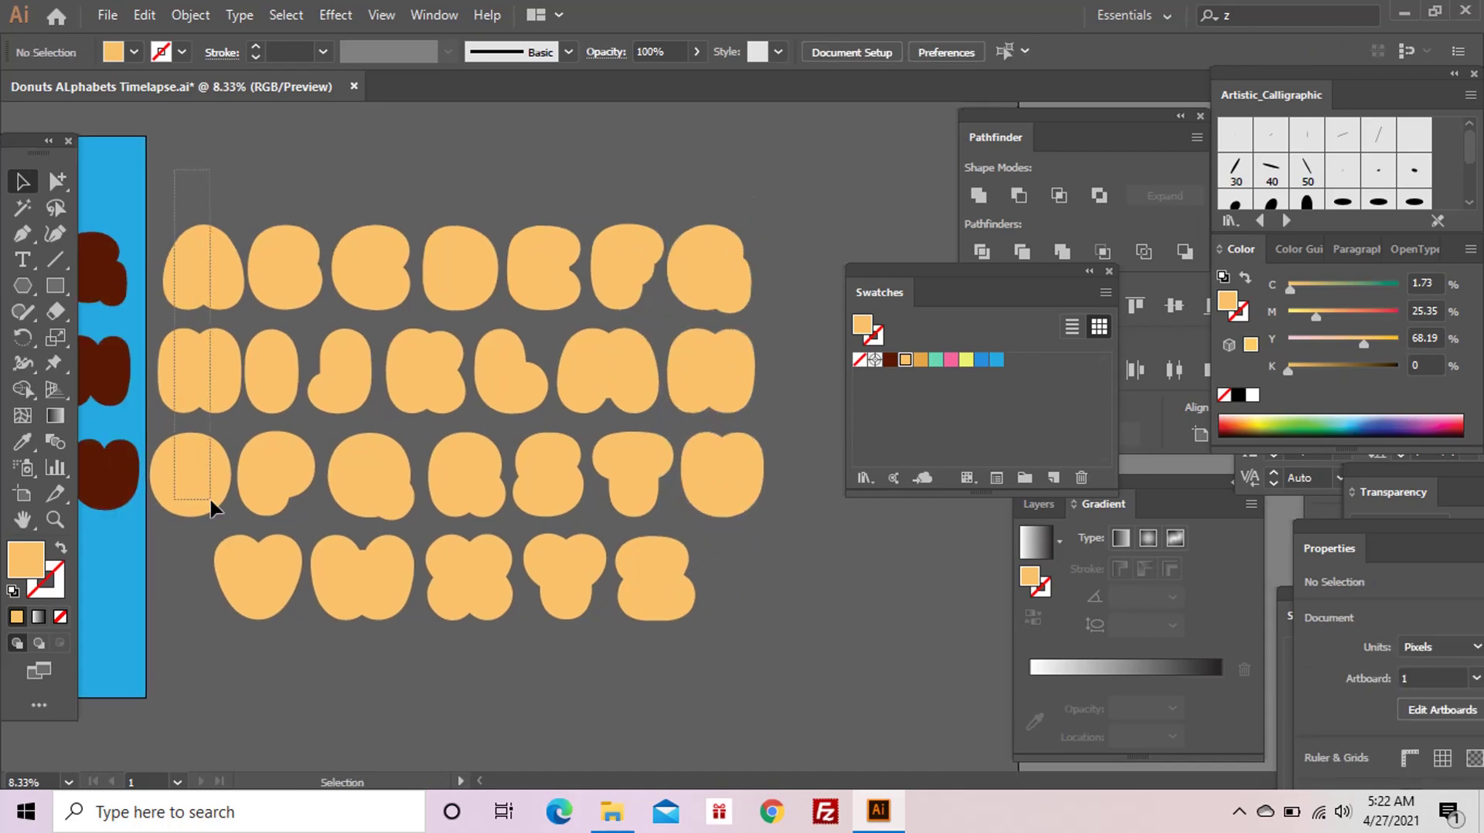
- Unite each orange letter with its offset outline using Pathfinder
{"action": "left_click_drag", "start_coordinate": [210, 498], "coordinate": [209, 387]}
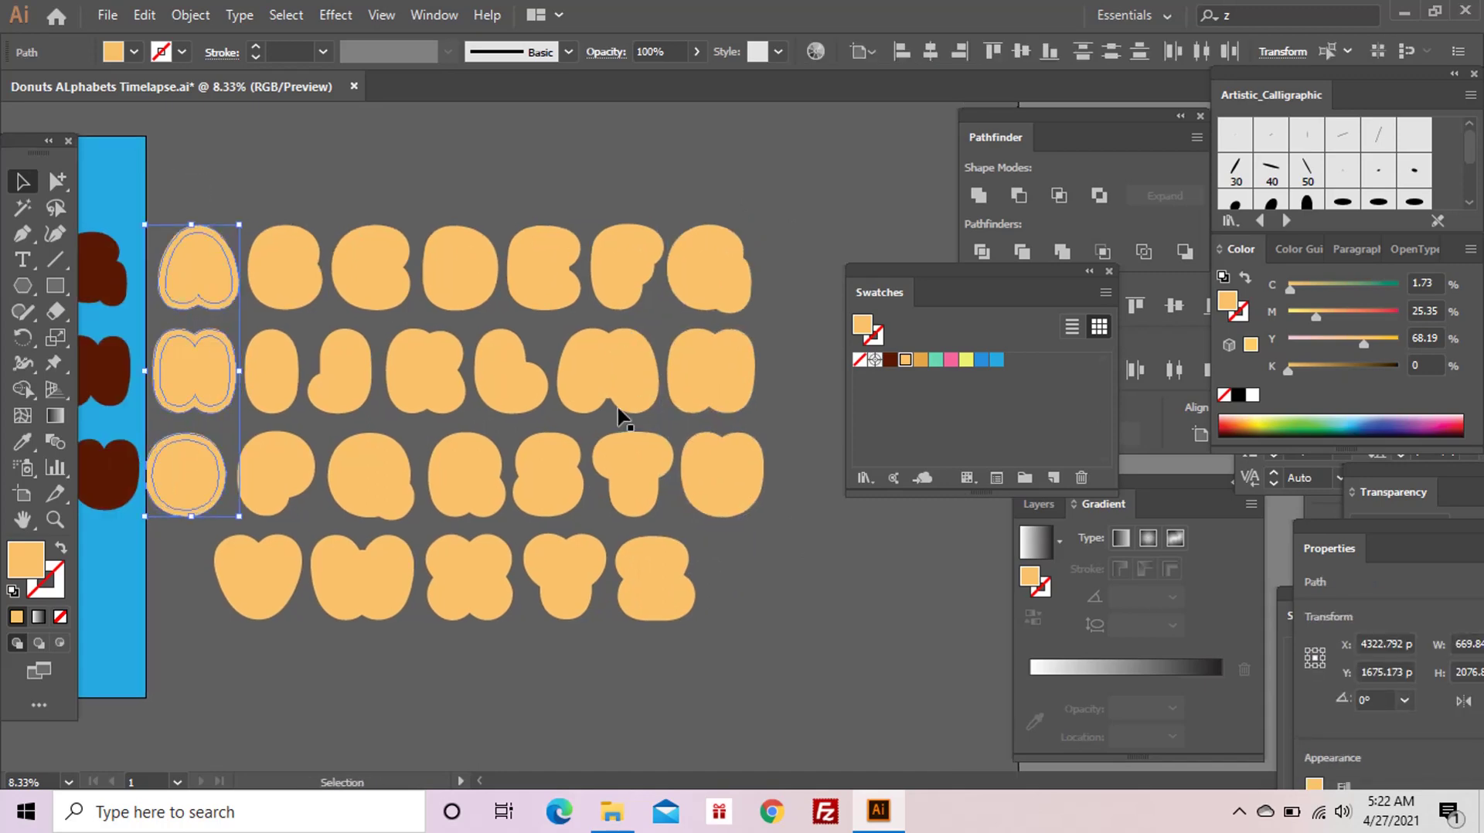
{"action": "left_click_drag", "start_coordinate": [313, 186], "coordinate": [760, 555]}
{"action": "left_click", "coordinate": [978, 195]}
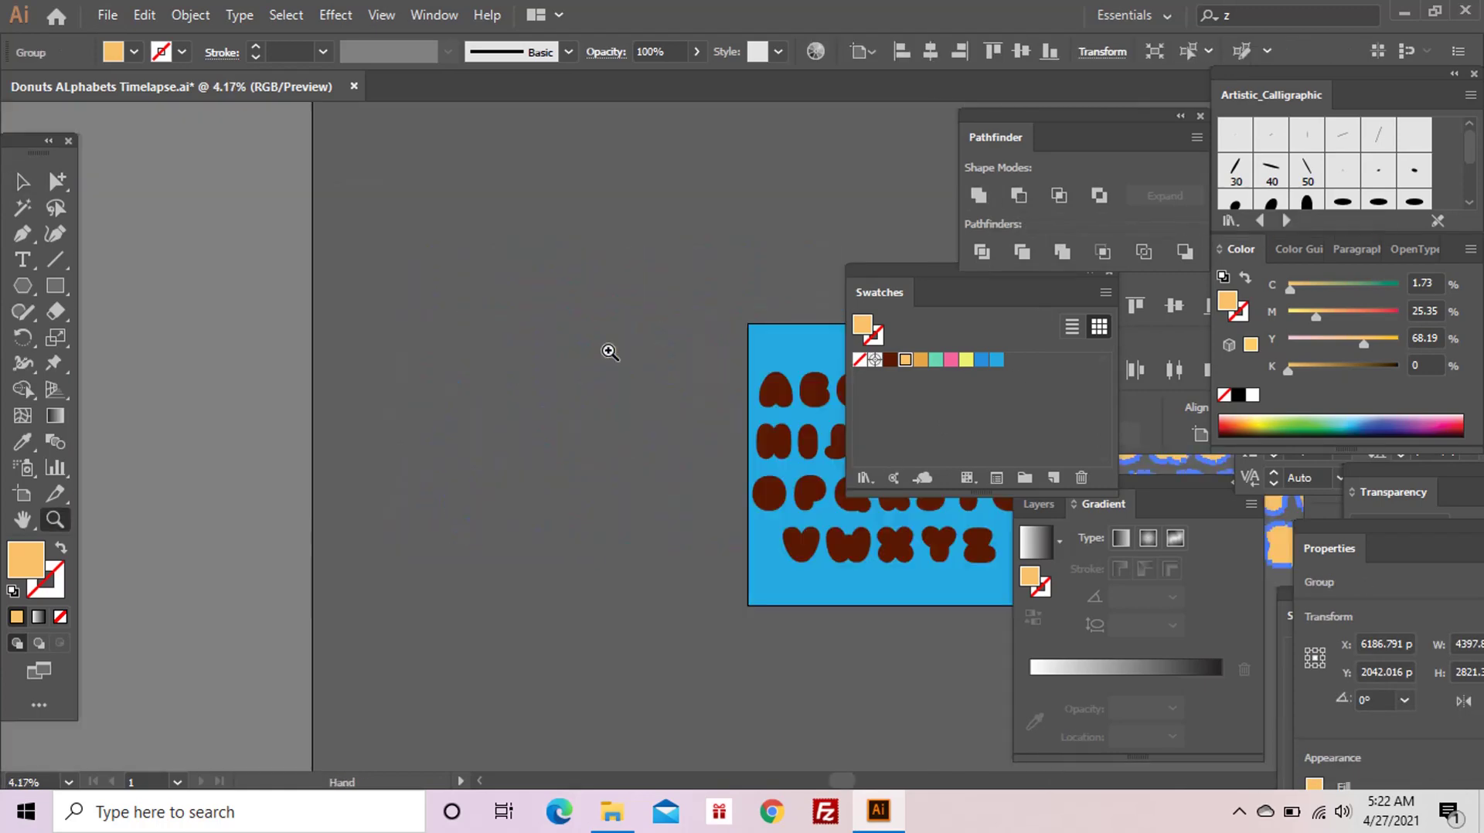
{"action": "left_click_drag", "start_coordinate": [572, 363], "coordinate": [391, 331]}
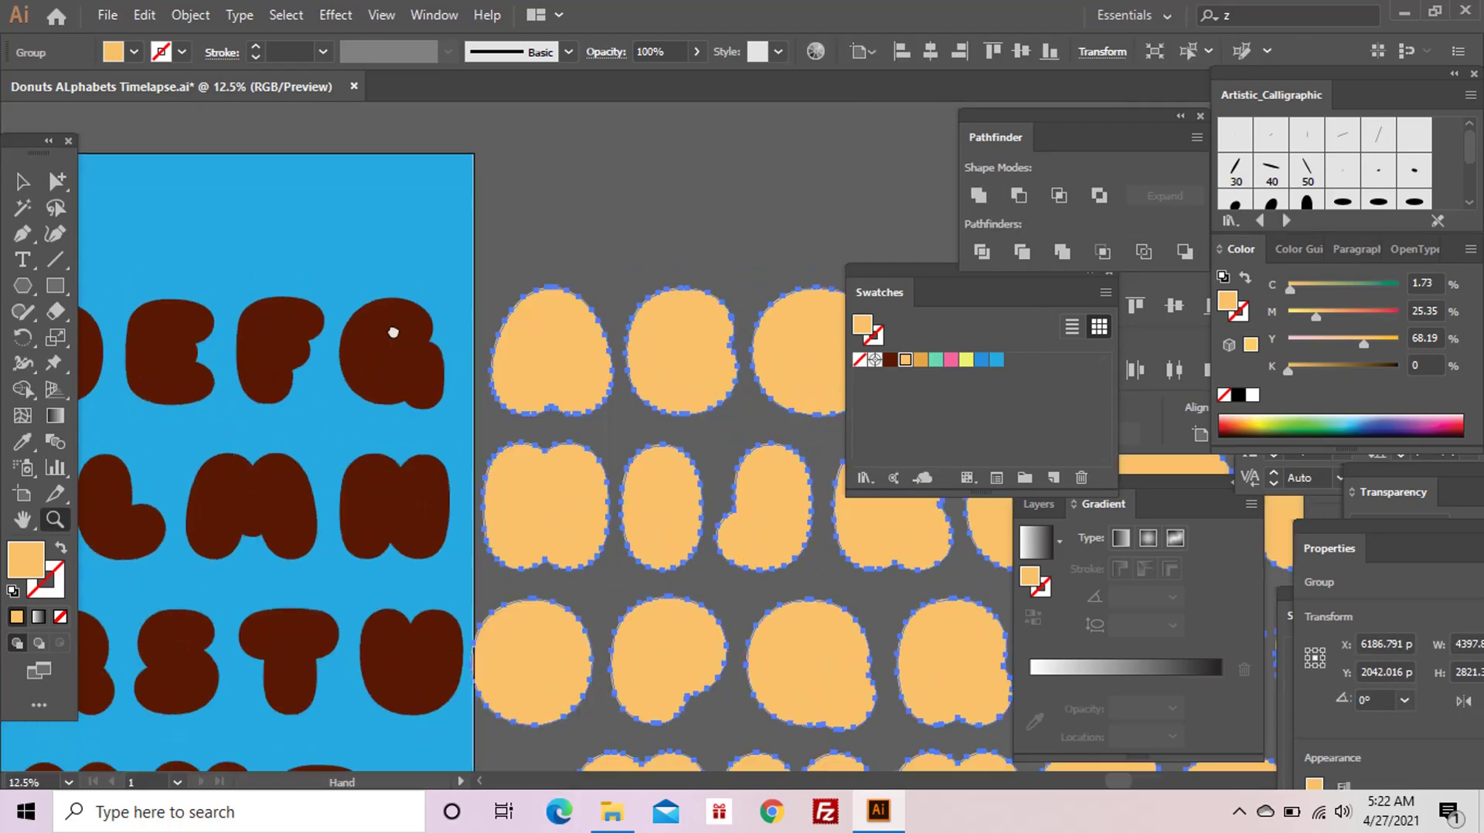
- Add a darker orange copy behind the letters, nudged down and right
{"action": "key", "text": "v"}
{"action": "key", "text": "alt+Right"}
{"action": "key", "text": "alt+Right"}
{"action": "key", "text": "alt+Right"}
{"action": "key", "text": "alt+Right"}
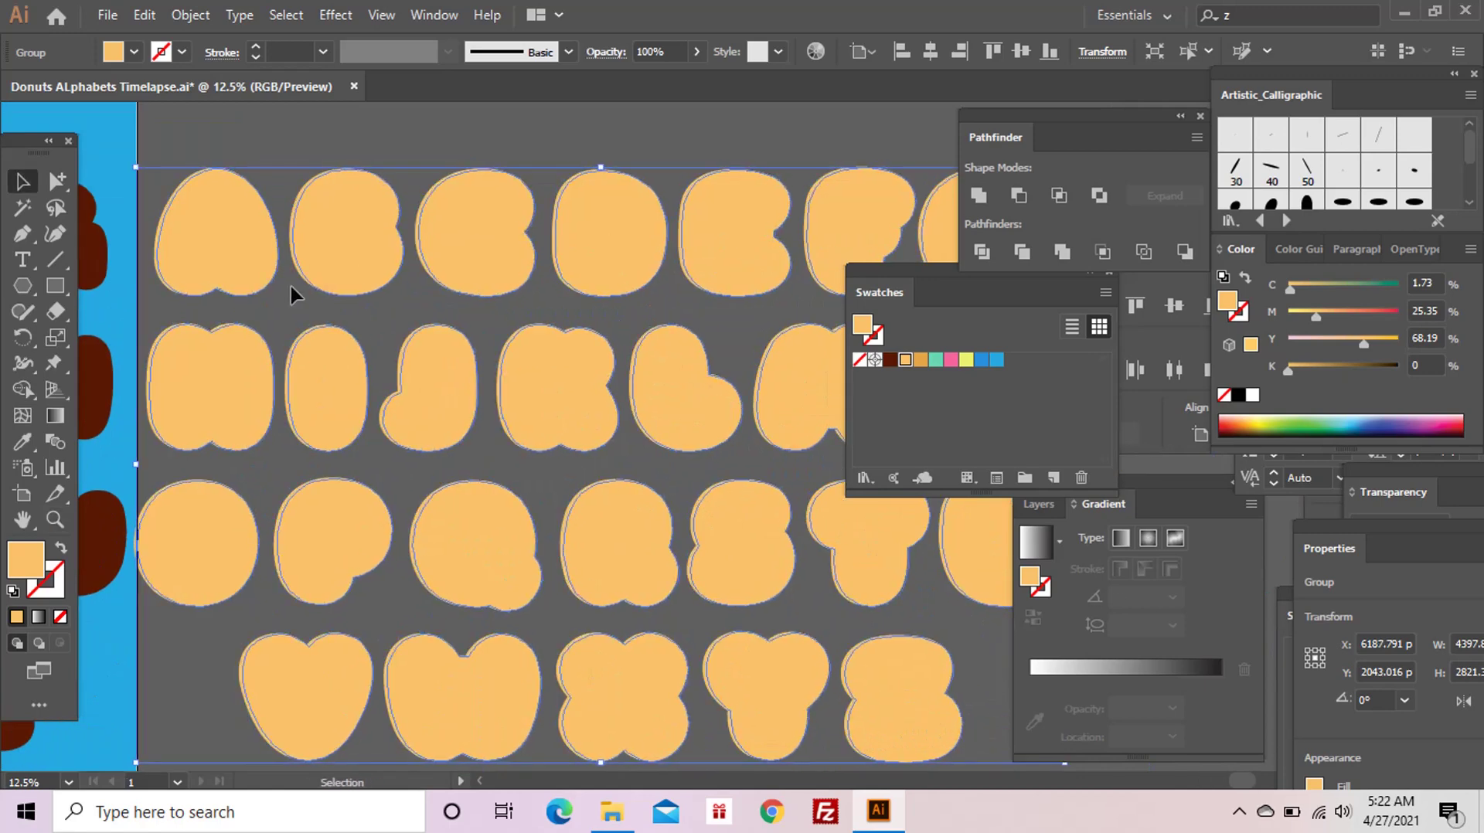
{"action": "key", "text": "alt+Right"}
{"action": "key", "text": "alt+Right"}
{"action": "key", "text": "alt+Down"}
{"action": "key", "text": "alt+Down"}
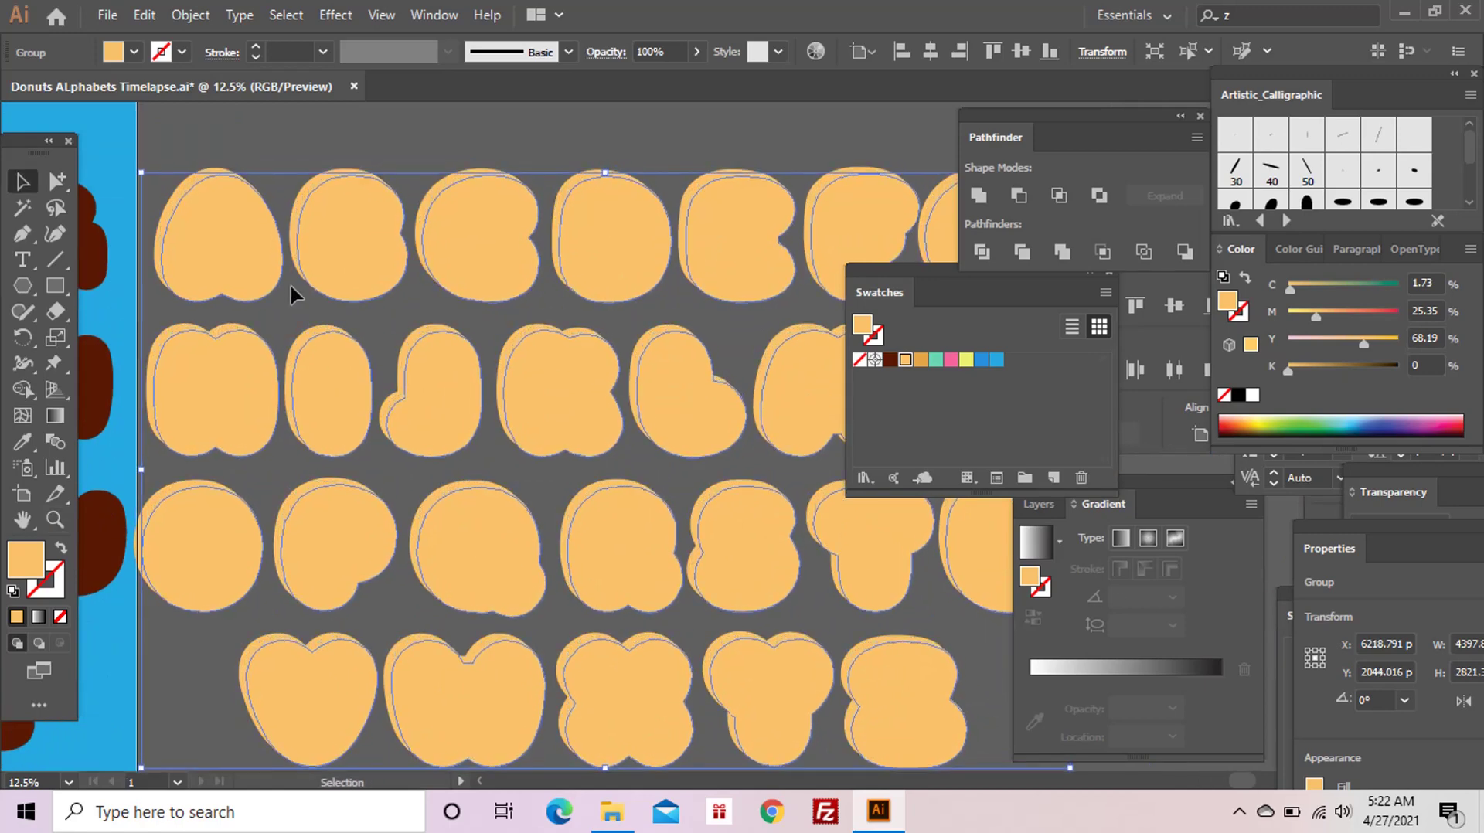
{"action": "key", "text": "alt+Down"}
{"action": "left_click", "coordinate": [920, 361]}
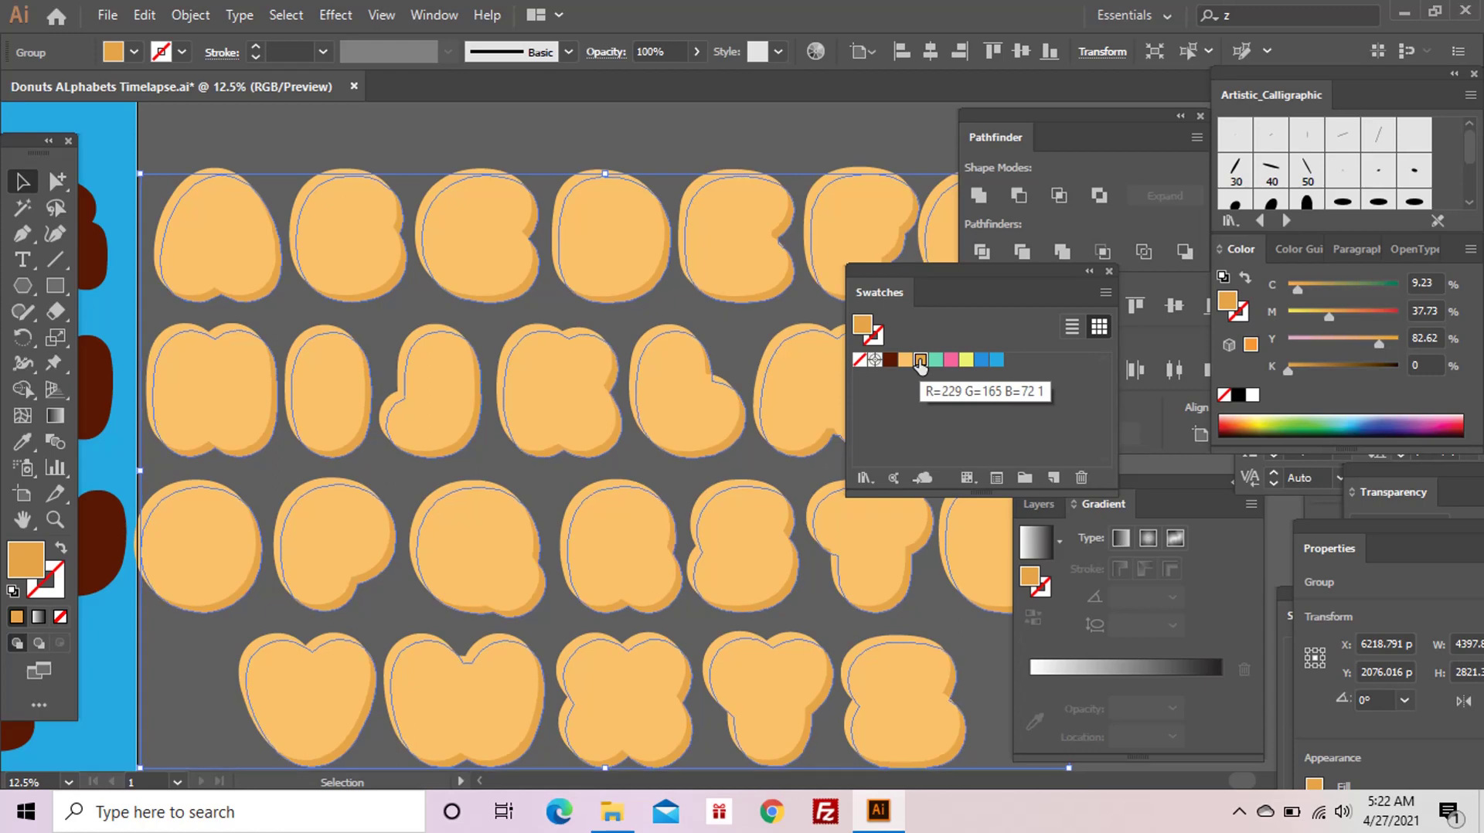
{"action": "key", "text": "ctrl+shift+a"}
{"action": "left_click_drag", "start_coordinate": [447, 267], "coordinate": [640, 252]}
- Divide the brown letter group into separate shapes with Pathfinder
{"action": "key", "text": "ctrl+minus"}
{"action": "key", "text": "ctrl+minus"}
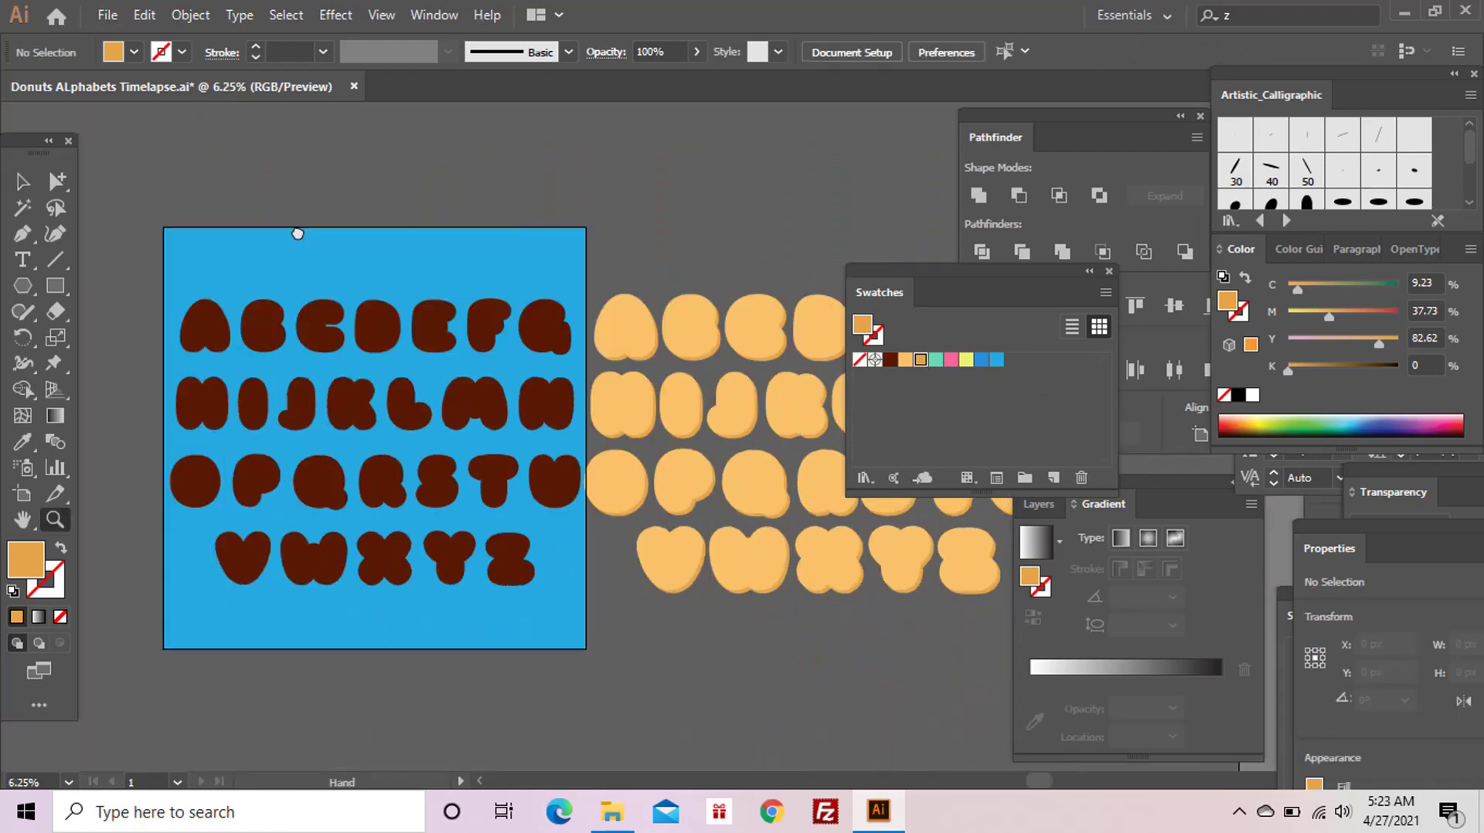
{"action": "left_click_drag", "start_coordinate": [298, 232], "coordinate": [143, 132]}
{"action": "left_click", "coordinate": [391, 329]}
{"action": "left_click_drag", "start_coordinate": [391, 329], "coordinate": [584, 329]}
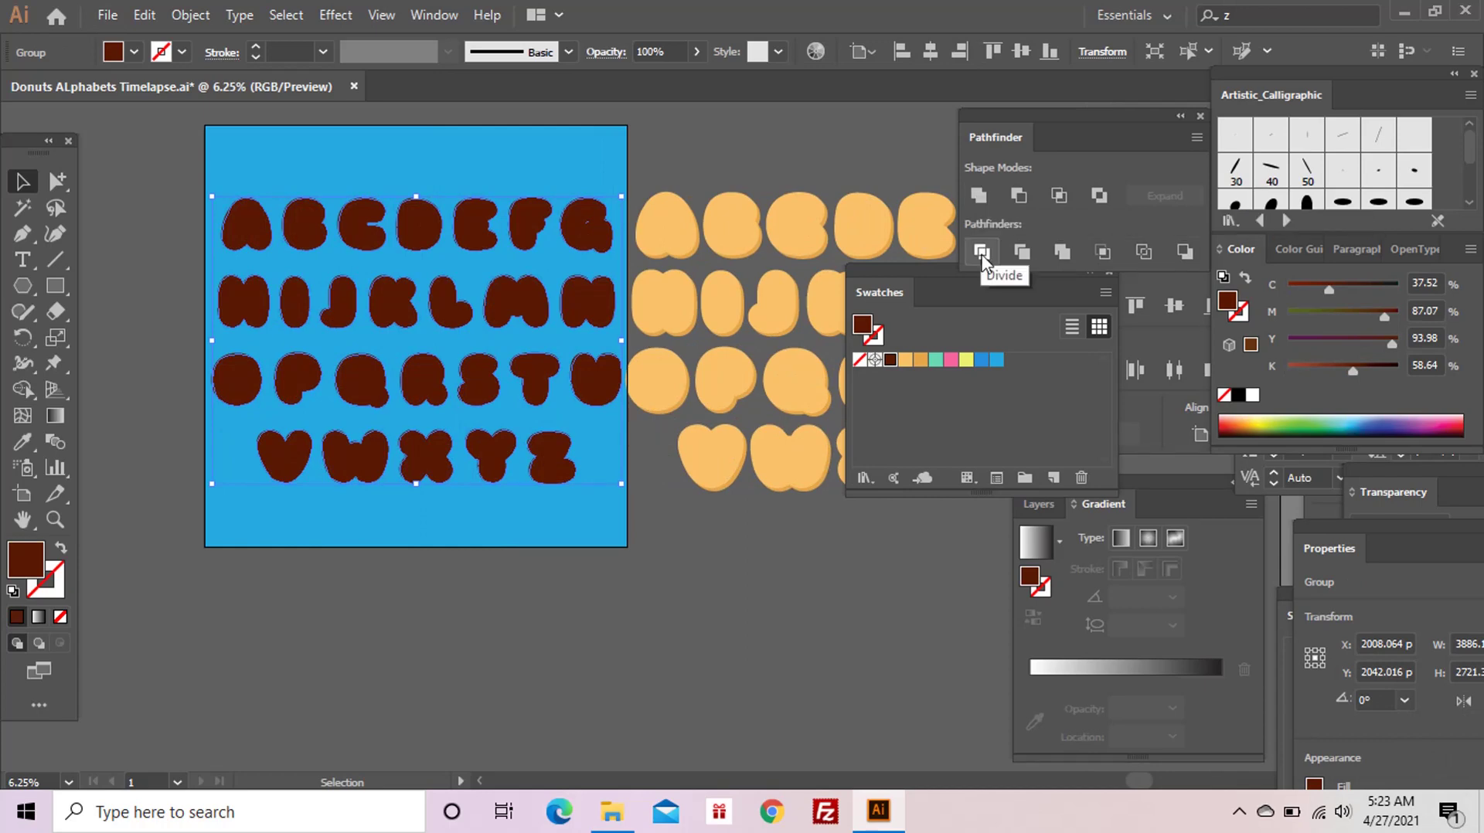
{"action": "left_click", "coordinate": [982, 253]}
- Place the divided brown letters on top of the tan donut letters
{"action": "left_click_drag", "start_coordinate": [621, 313], "coordinate": [314, 344]}
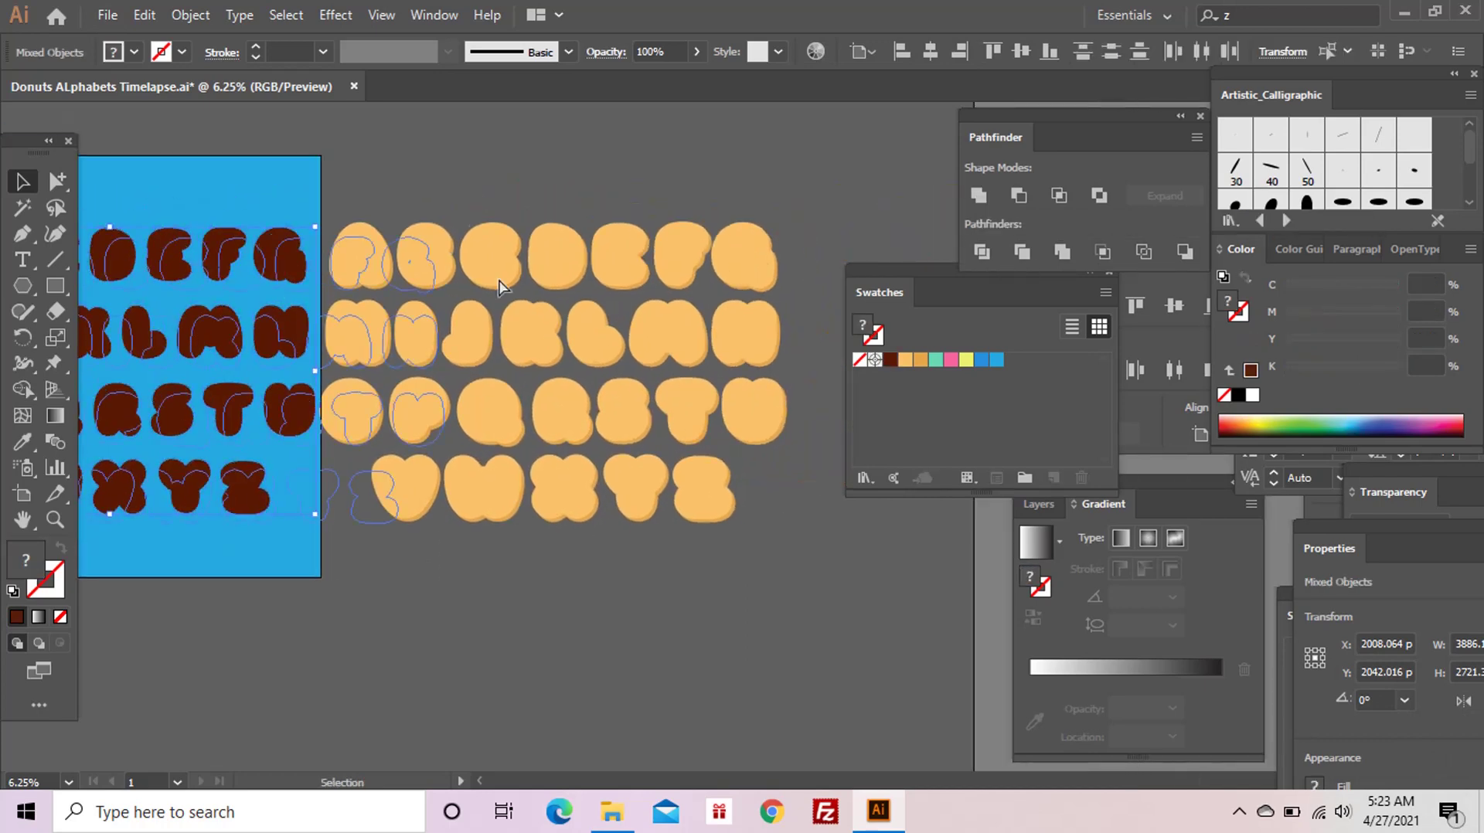
{"action": "left_click_drag", "start_coordinate": [693, 275], "coordinate": [692, 275]}
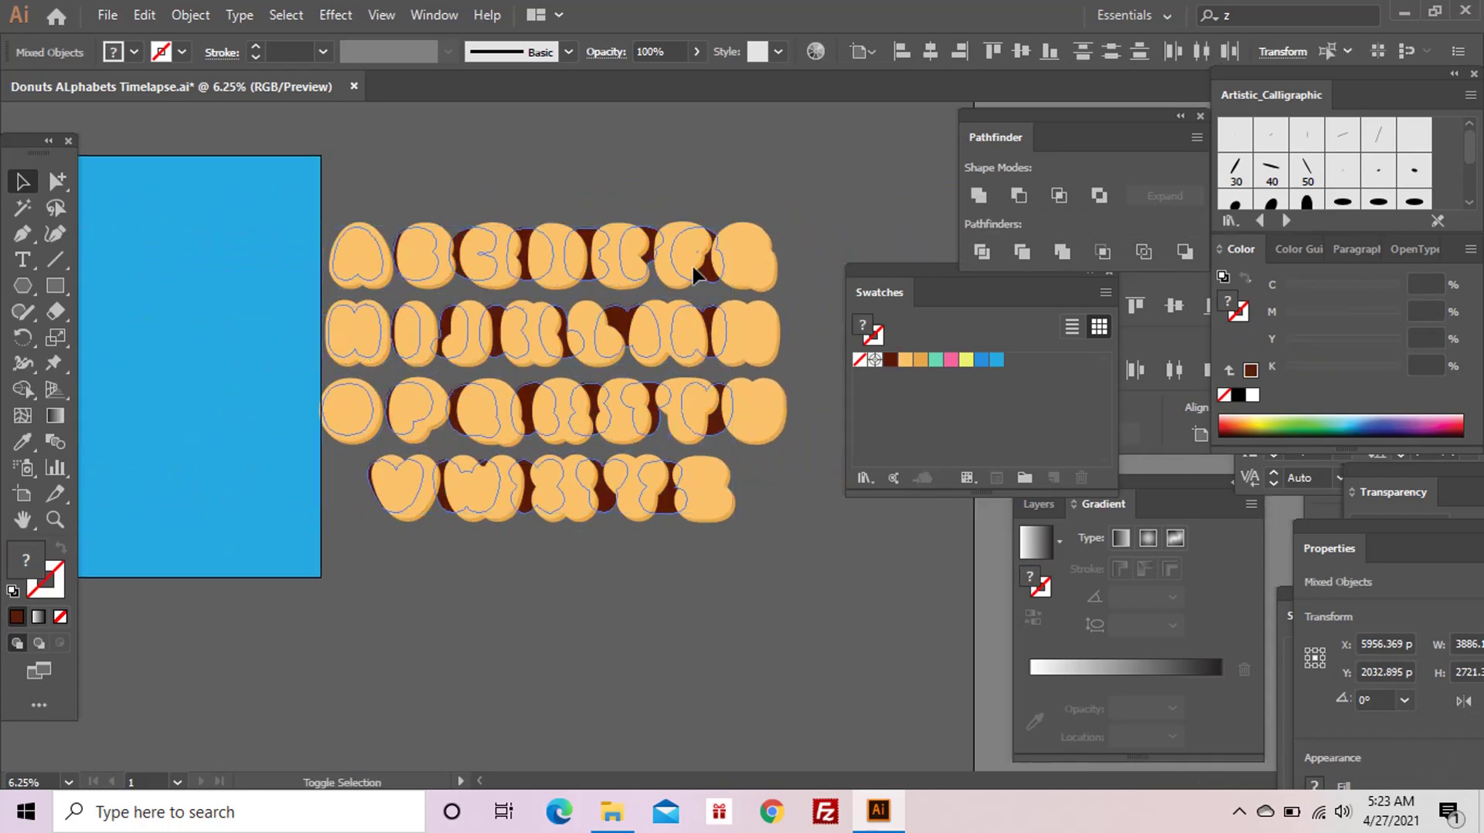
{"action": "key", "text": "ctrl+shift+a"}
{"action": "key", "text": "z"}
{"action": "left_click", "coordinate": [771, 396]}
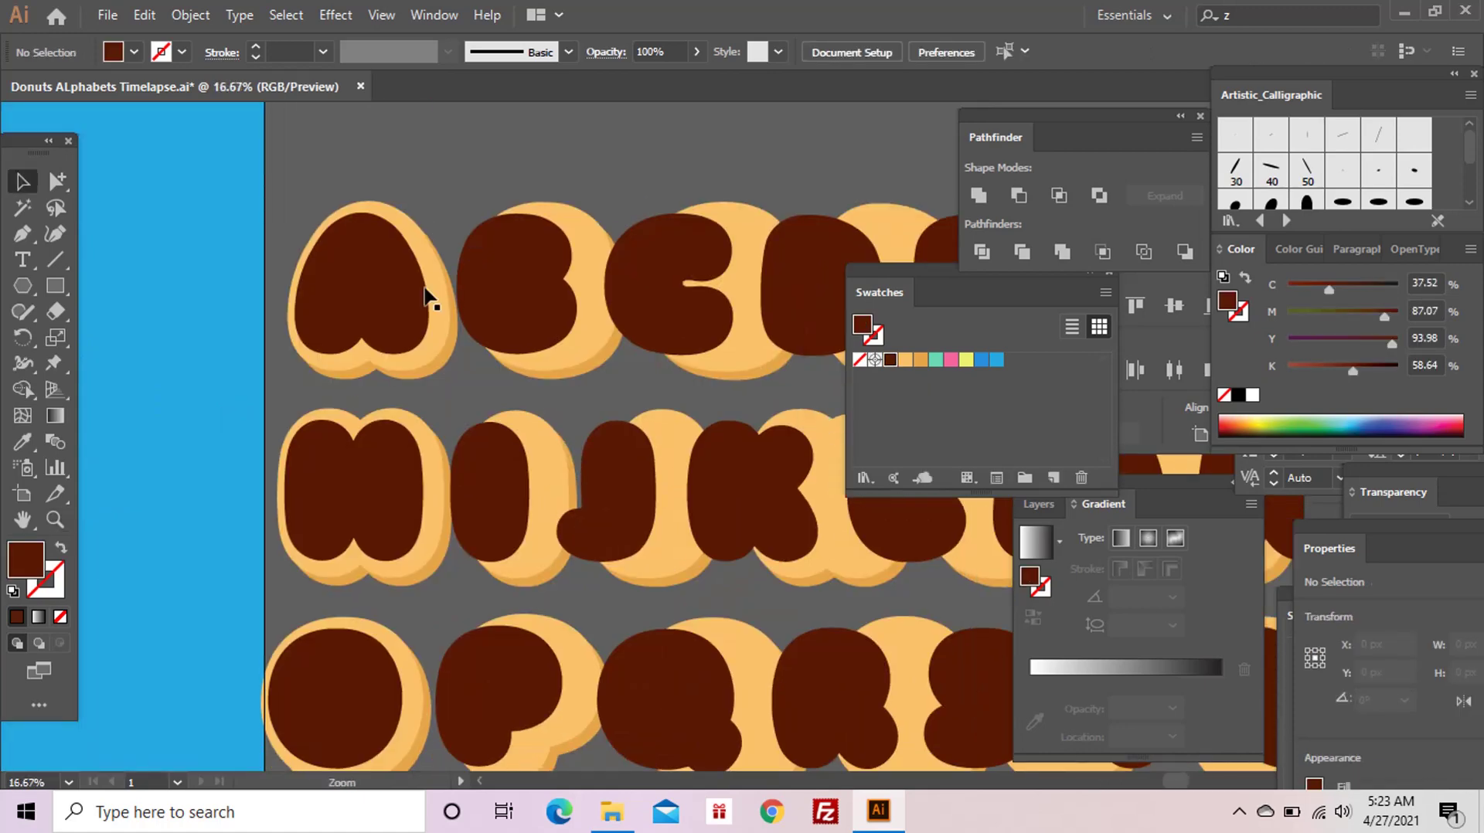
- Centre the brown G, F, E and D letters on their orange donut bases
{"action": "key", "text": "v"}
{"action": "left_click", "coordinate": [480, 292]}
{"action": "left_click", "coordinate": [344, 320], "text": "shift"}
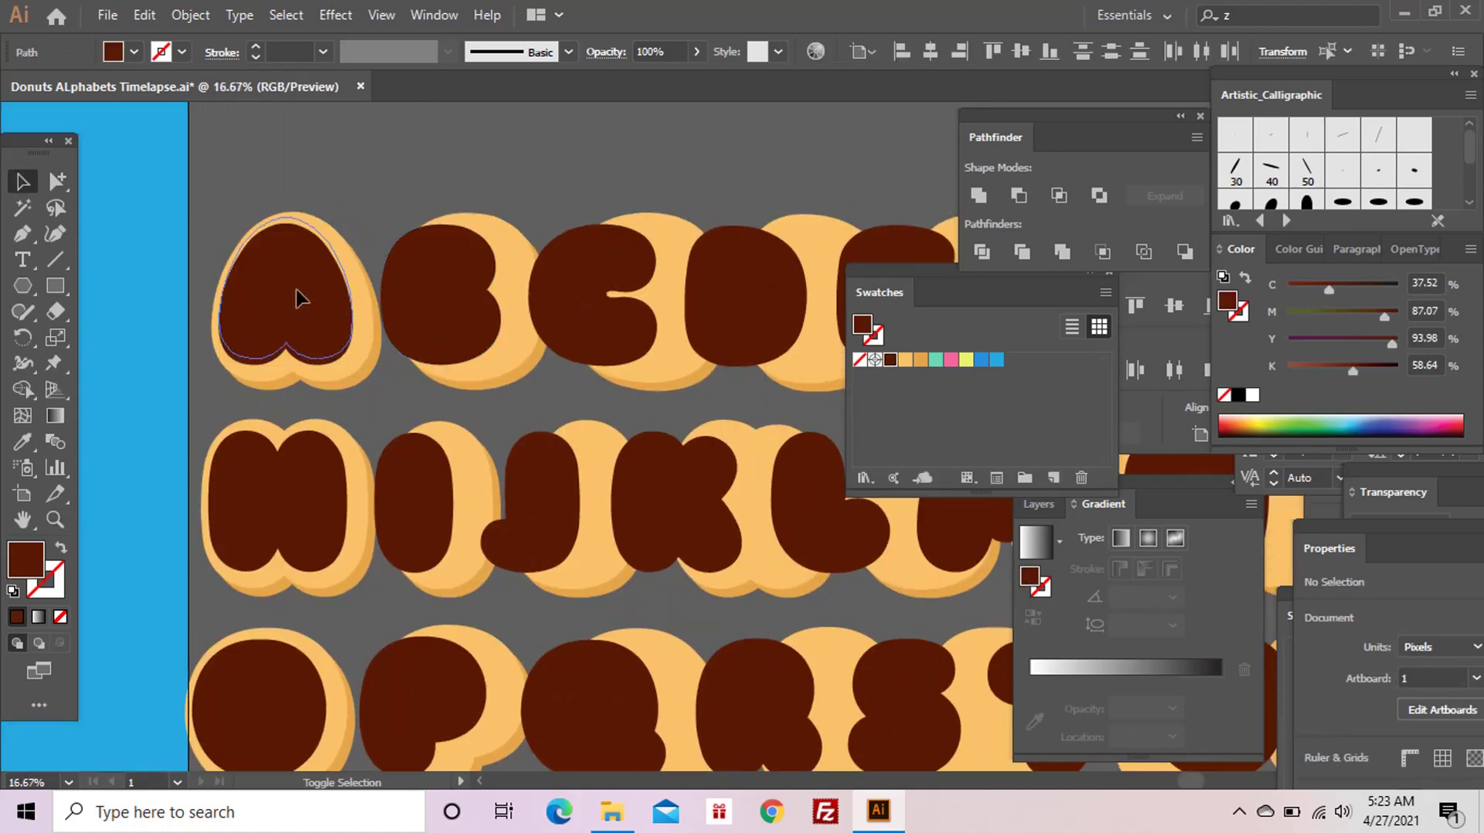
{"action": "left_click", "coordinate": [420, 288]}
{"action": "scroll", "coordinate": [563, 287], "scroll_direction": "right", "scroll_amount": 5}
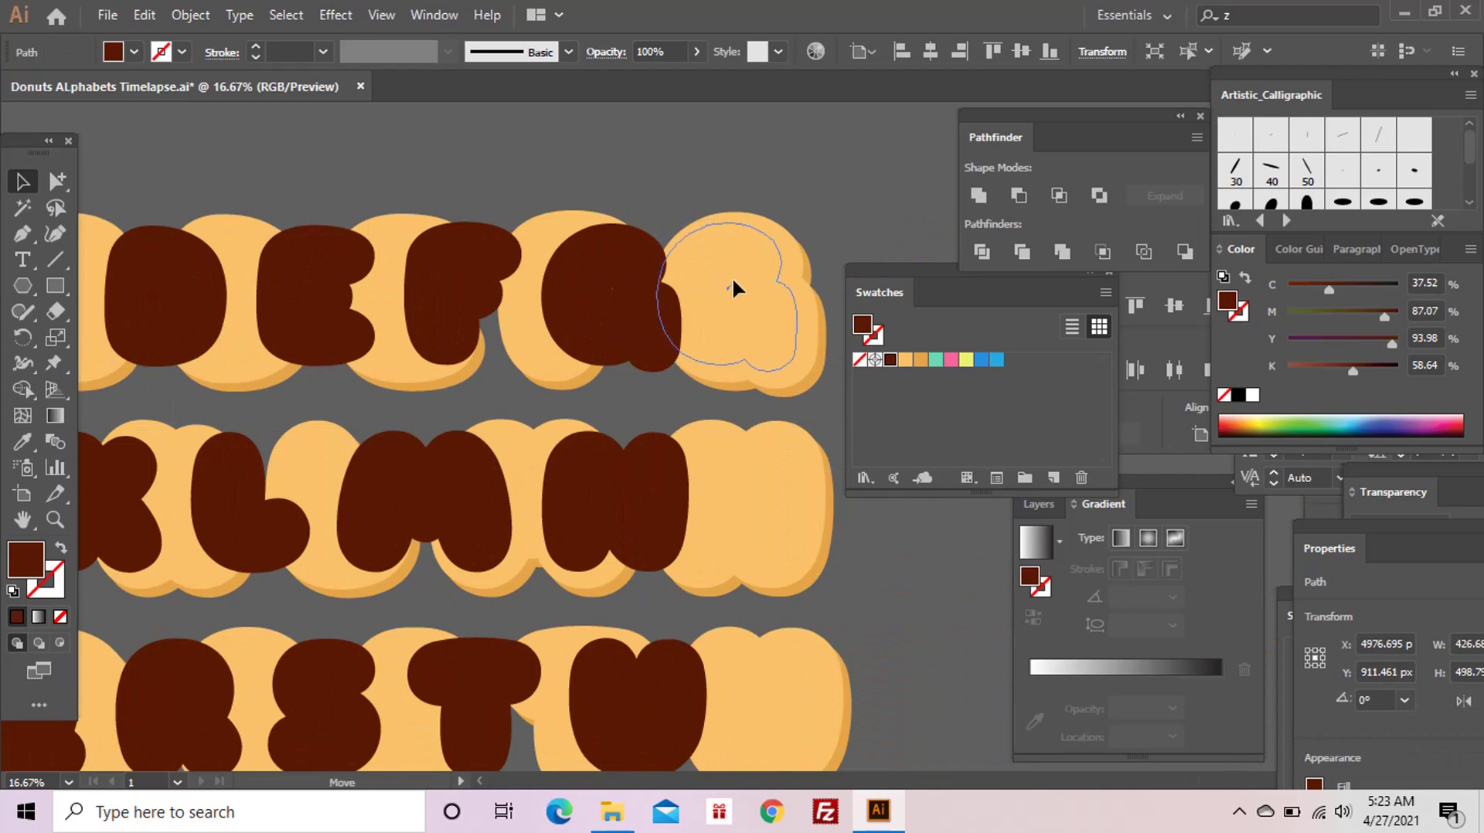
{"action": "left_click_drag", "start_coordinate": [617, 287], "coordinate": [733, 288]}
{"action": "left_click_drag", "start_coordinate": [518, 263], "coordinate": [621, 263]}
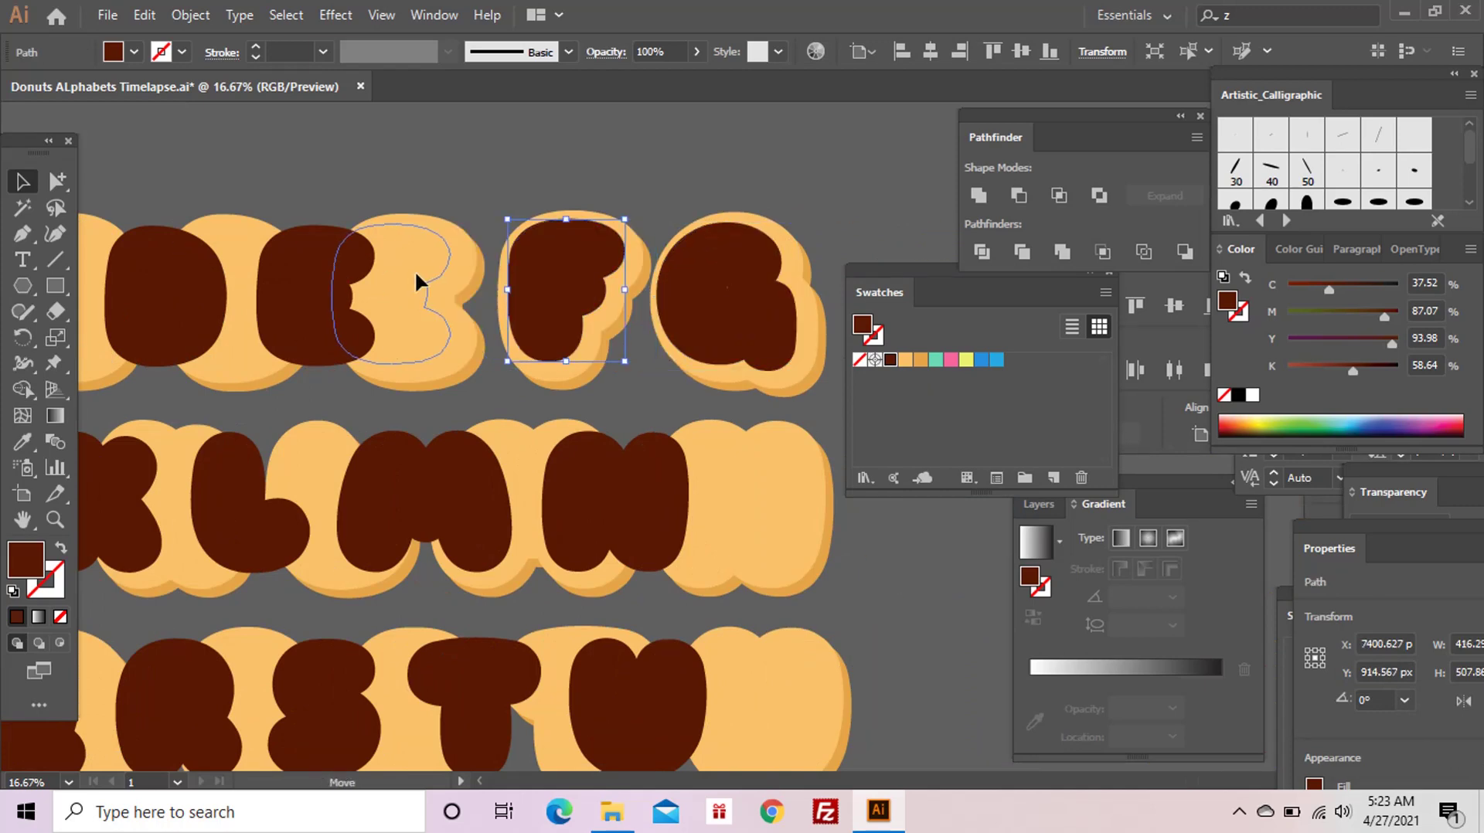
{"action": "left_click_drag", "start_coordinate": [416, 281], "coordinate": [429, 279]}
{"action": "left_click_drag", "start_coordinate": [281, 285], "coordinate": [283, 285]}
- Centre the brown C, I and J letters on their orange bases
{"action": "scroll", "coordinate": [490, 267], "scroll_direction": "left", "scroll_amount": 3}
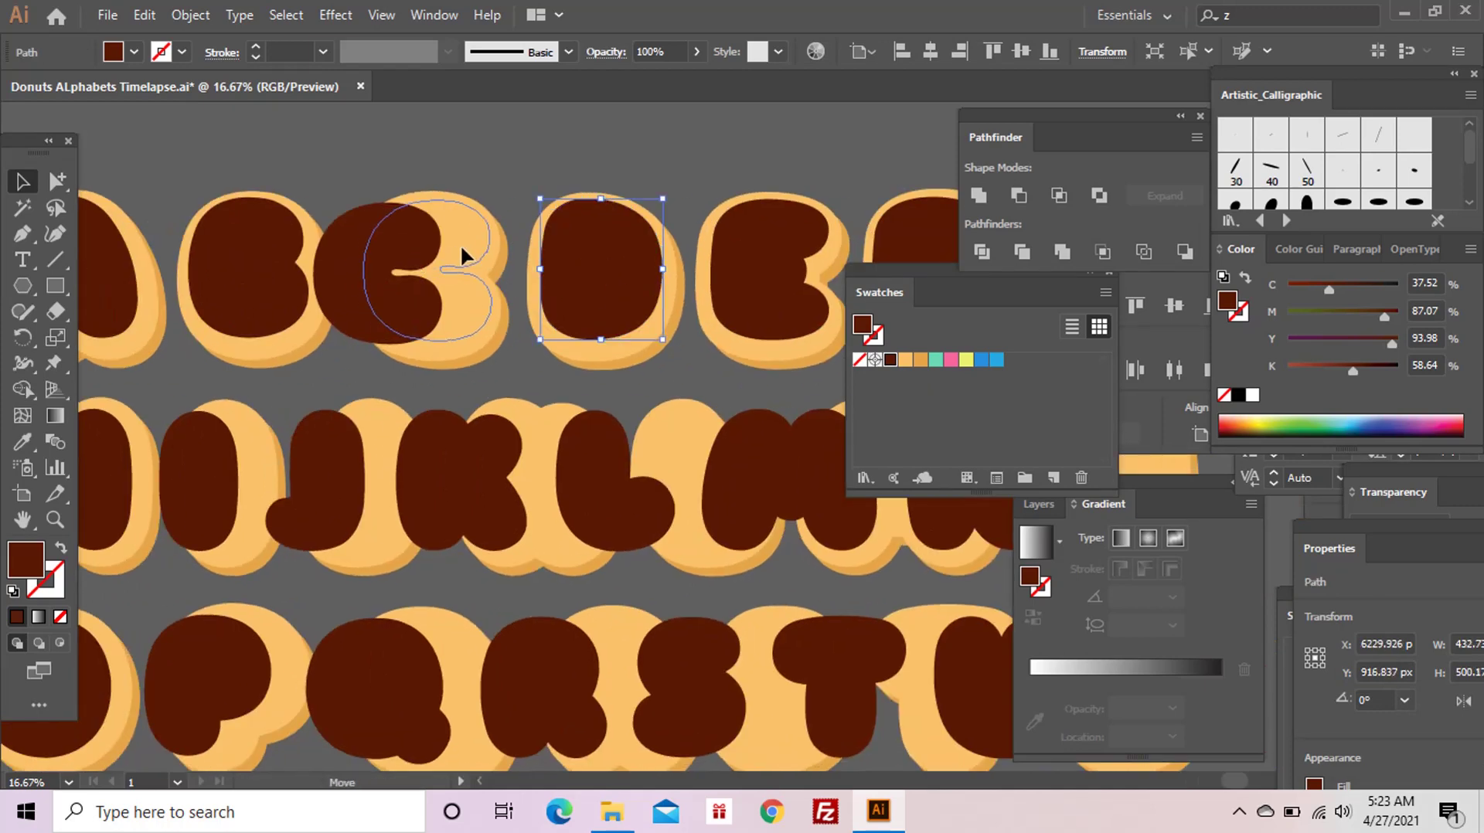
{"action": "left_click_drag", "start_coordinate": [461, 244], "coordinate": [462, 244]}
{"action": "scroll", "coordinate": [464, 309], "scroll_direction": "left", "scroll_amount": 2}
{"action": "left_click", "coordinate": [417, 247]}
{"action": "left_click_drag", "start_coordinate": [336, 464], "coordinate": [367, 463]}
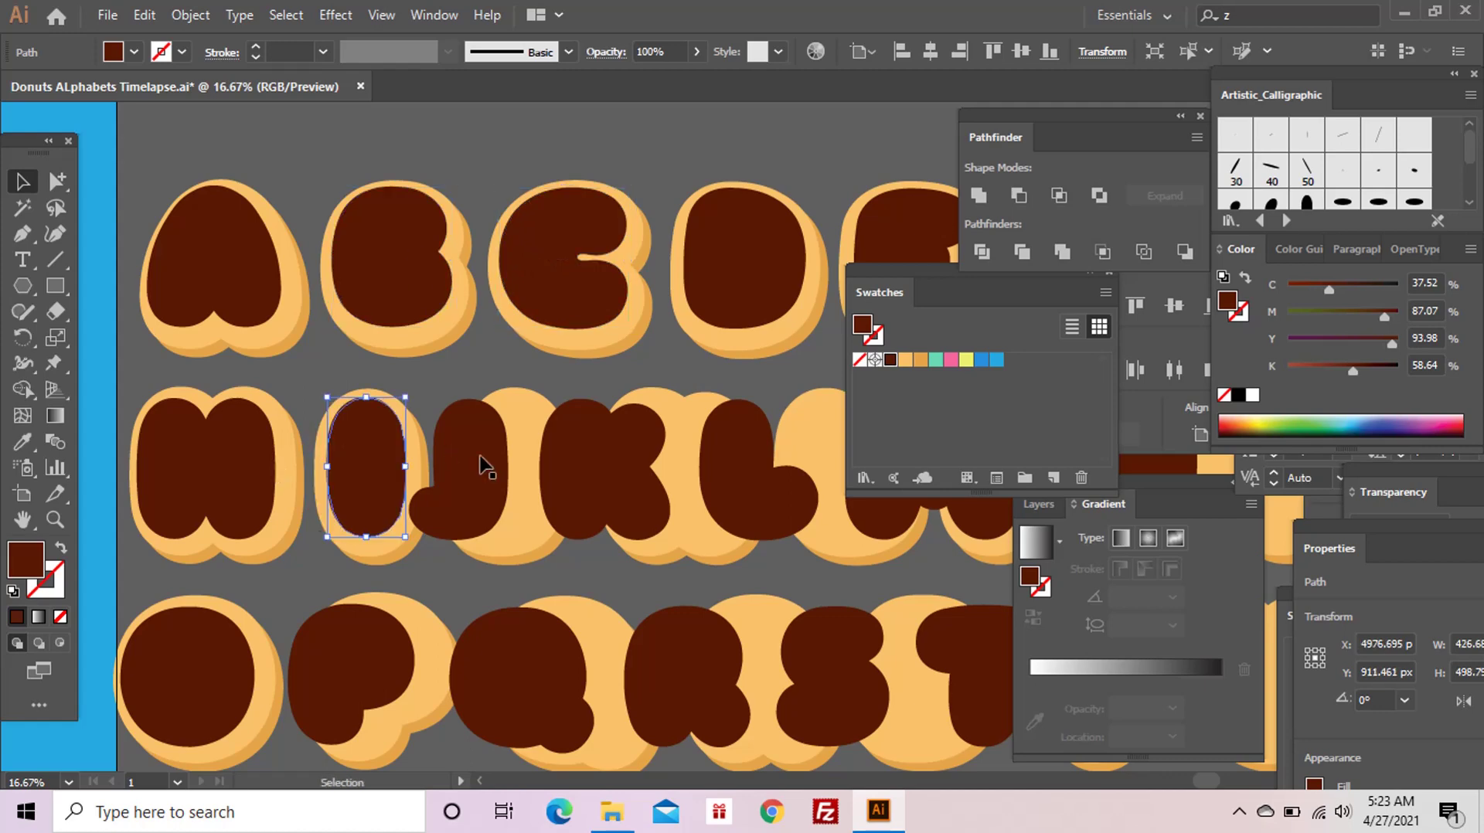
{"action": "scroll", "coordinate": [485, 466], "scroll_direction": "right", "scroll_amount": 3}
{"action": "left_click_drag", "start_coordinate": [480, 421], "coordinate": [541, 421]}
- Move the brown letters K through N together onto their orange bases
{"action": "scroll", "coordinate": [497, 414], "scroll_direction": "down", "scroll_amount": 1}
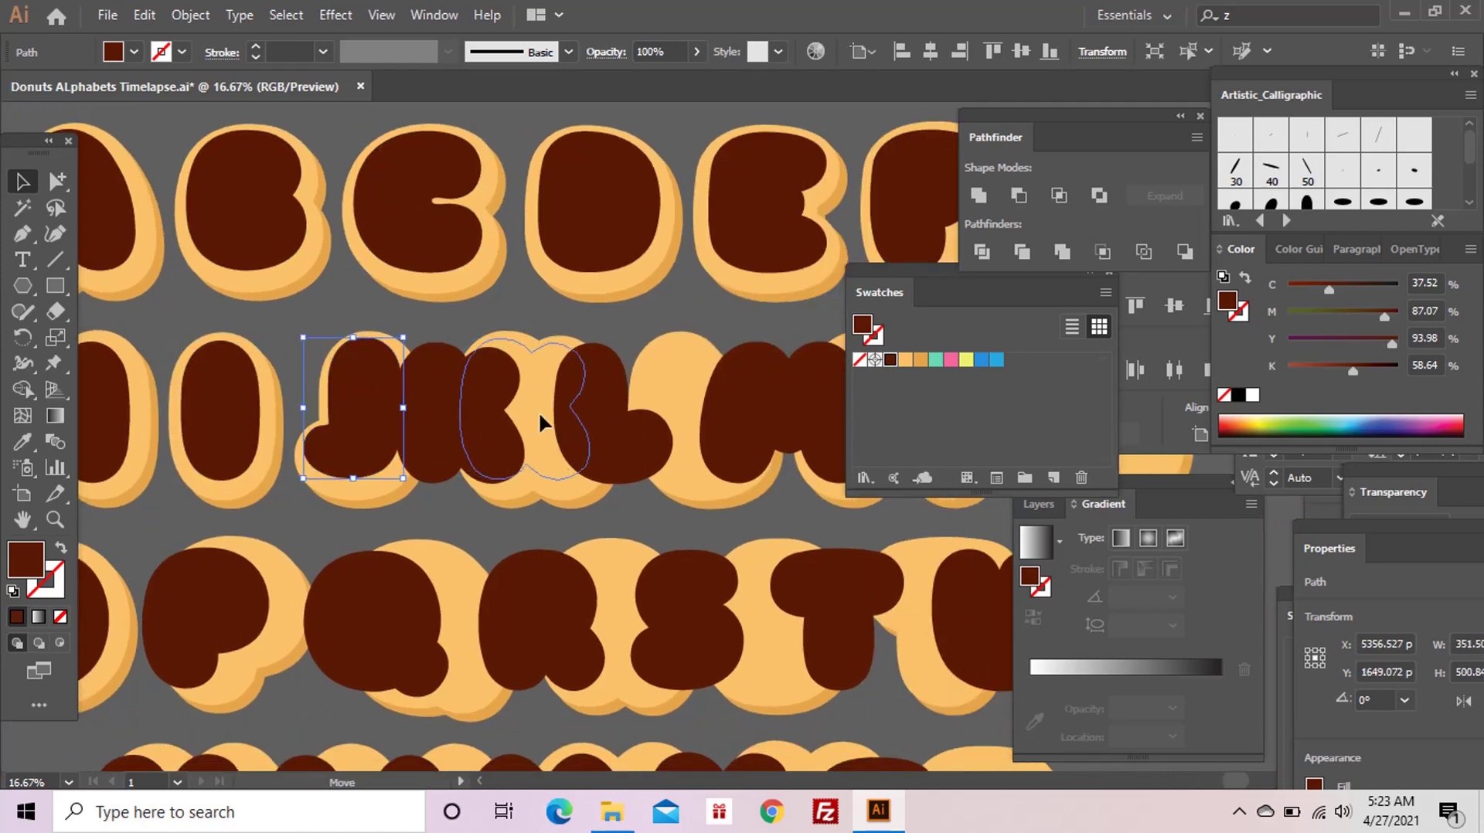
{"action": "scroll", "coordinate": [541, 422], "scroll_direction": "right", "scroll_amount": 3}
{"action": "left_click", "coordinate": [645, 408], "text": "shift"}
{"action": "left_click", "coordinate": [286, 402], "text": "shift"}
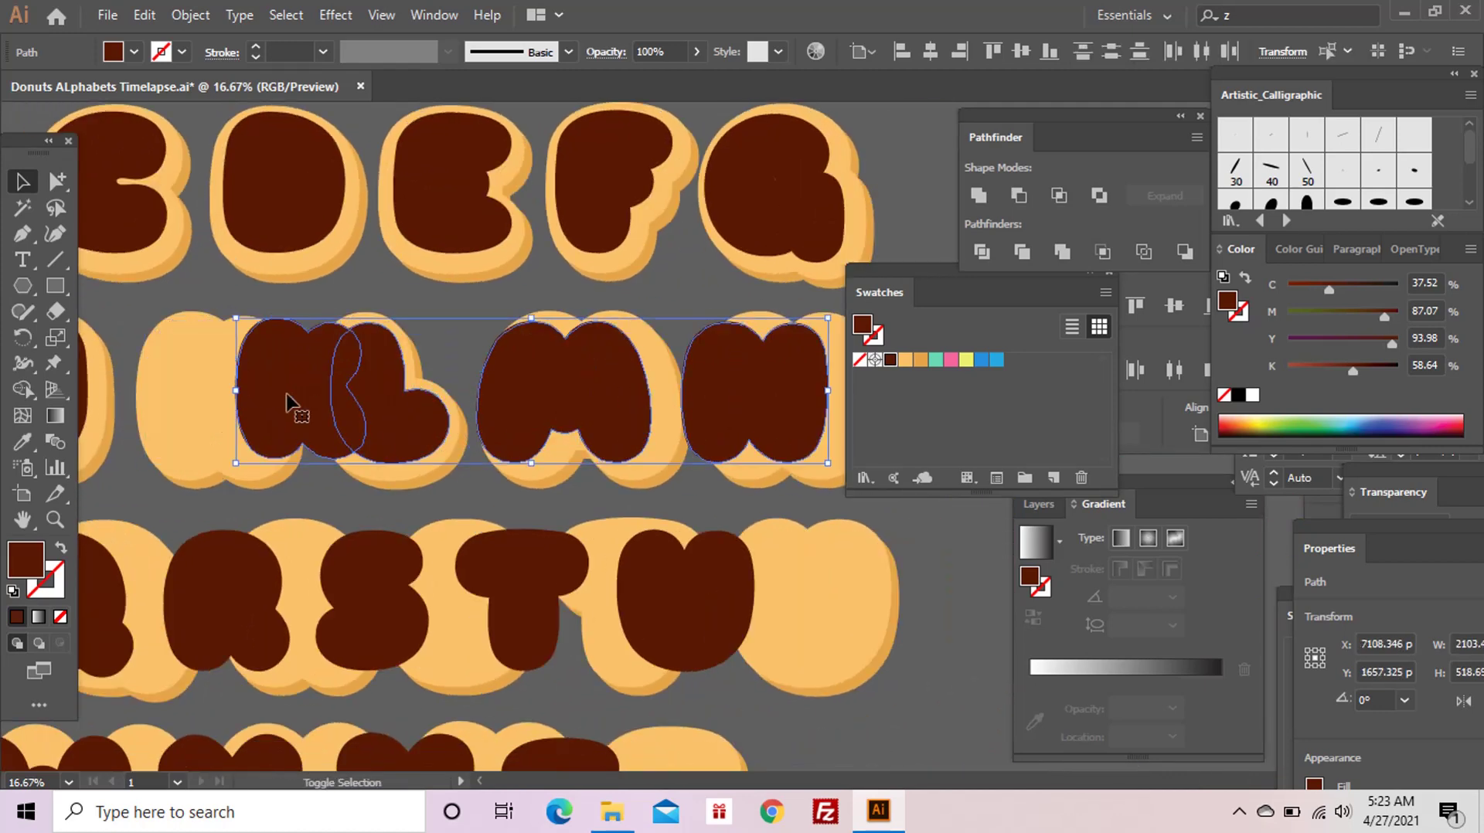
{"action": "left_click_drag", "start_coordinate": [286, 402], "coordinate": [571, 413]}
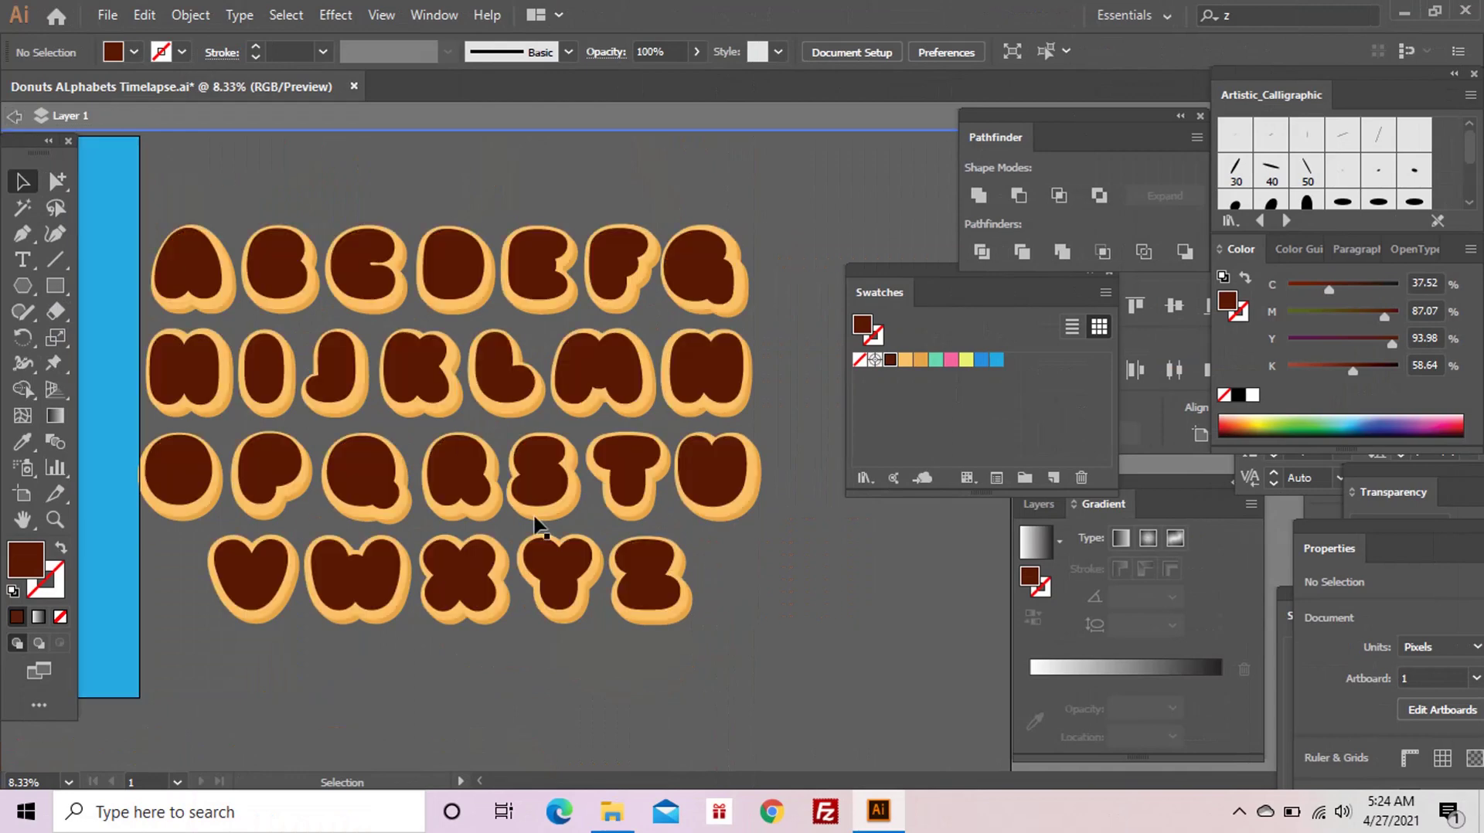
- Apply a 20 px Offset Path to the orange letter group to add an outer rim
{"action": "left_click", "coordinate": [15, 117]}
{"action": "left_click", "coordinate": [704, 626]}
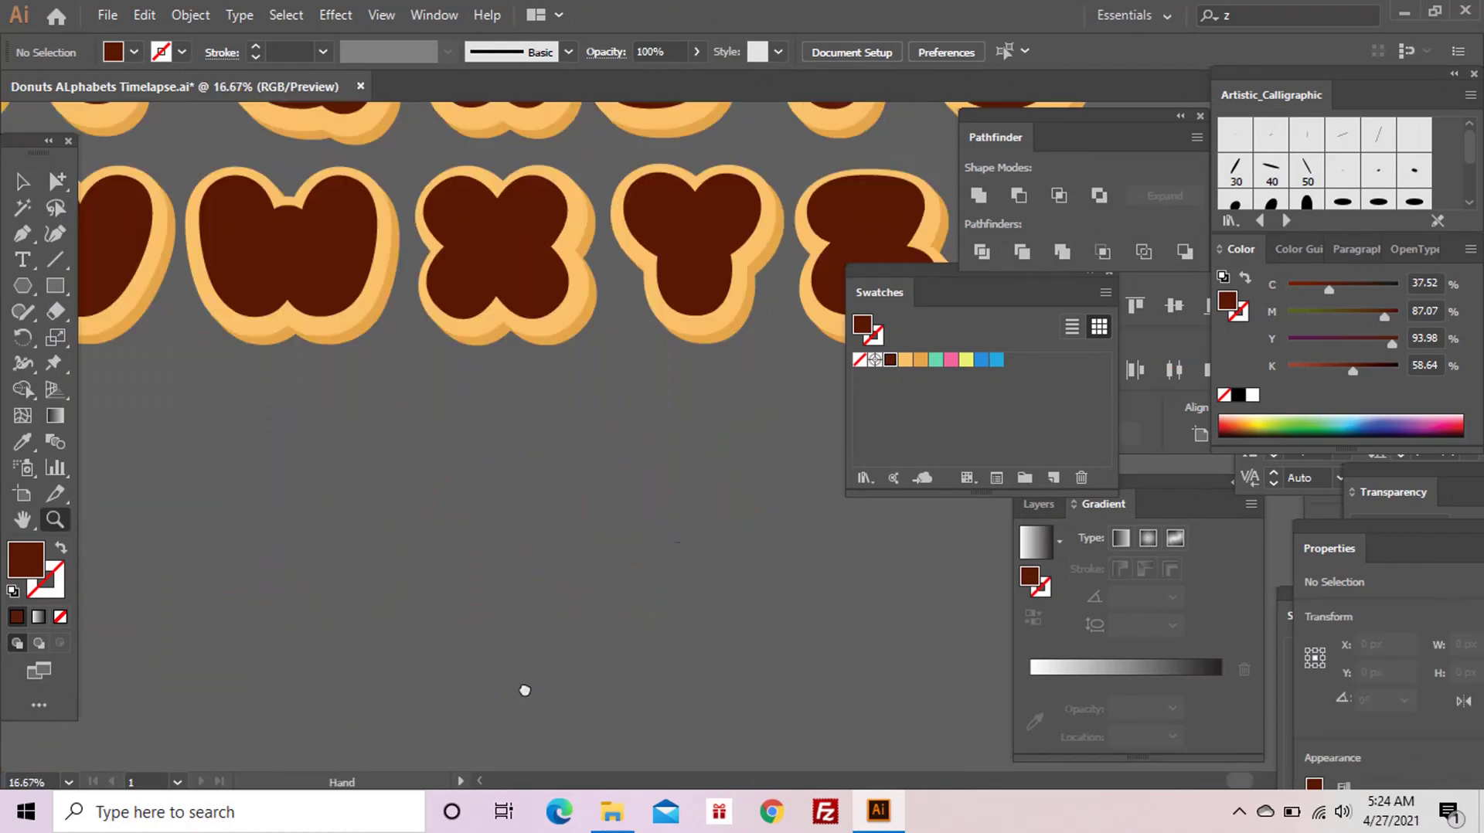
{"action": "left_click", "coordinate": [648, 522]}
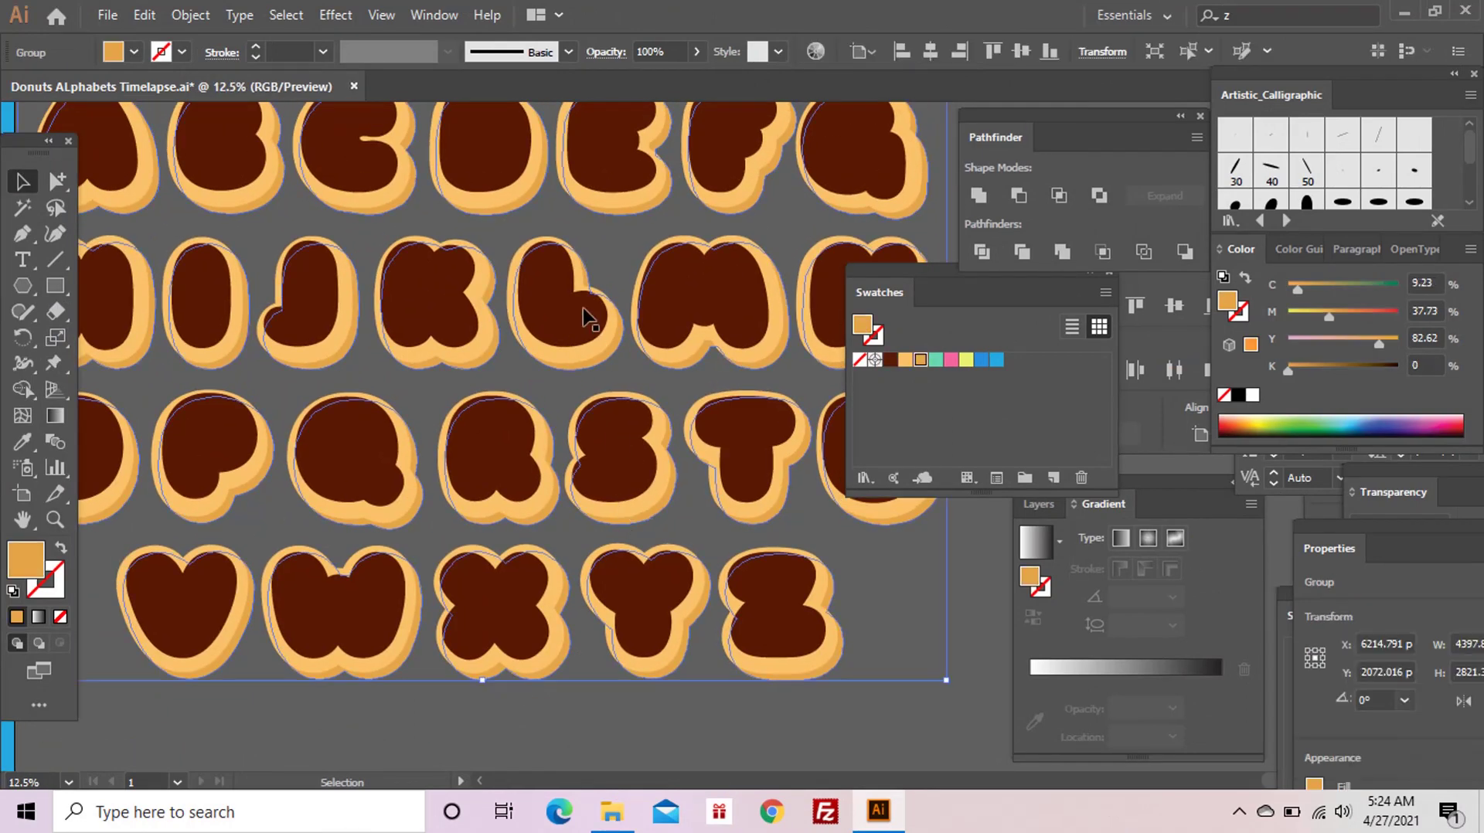
{"action": "left_click", "coordinate": [190, 14]}
{"action": "left_click", "coordinate": [591, 579]}
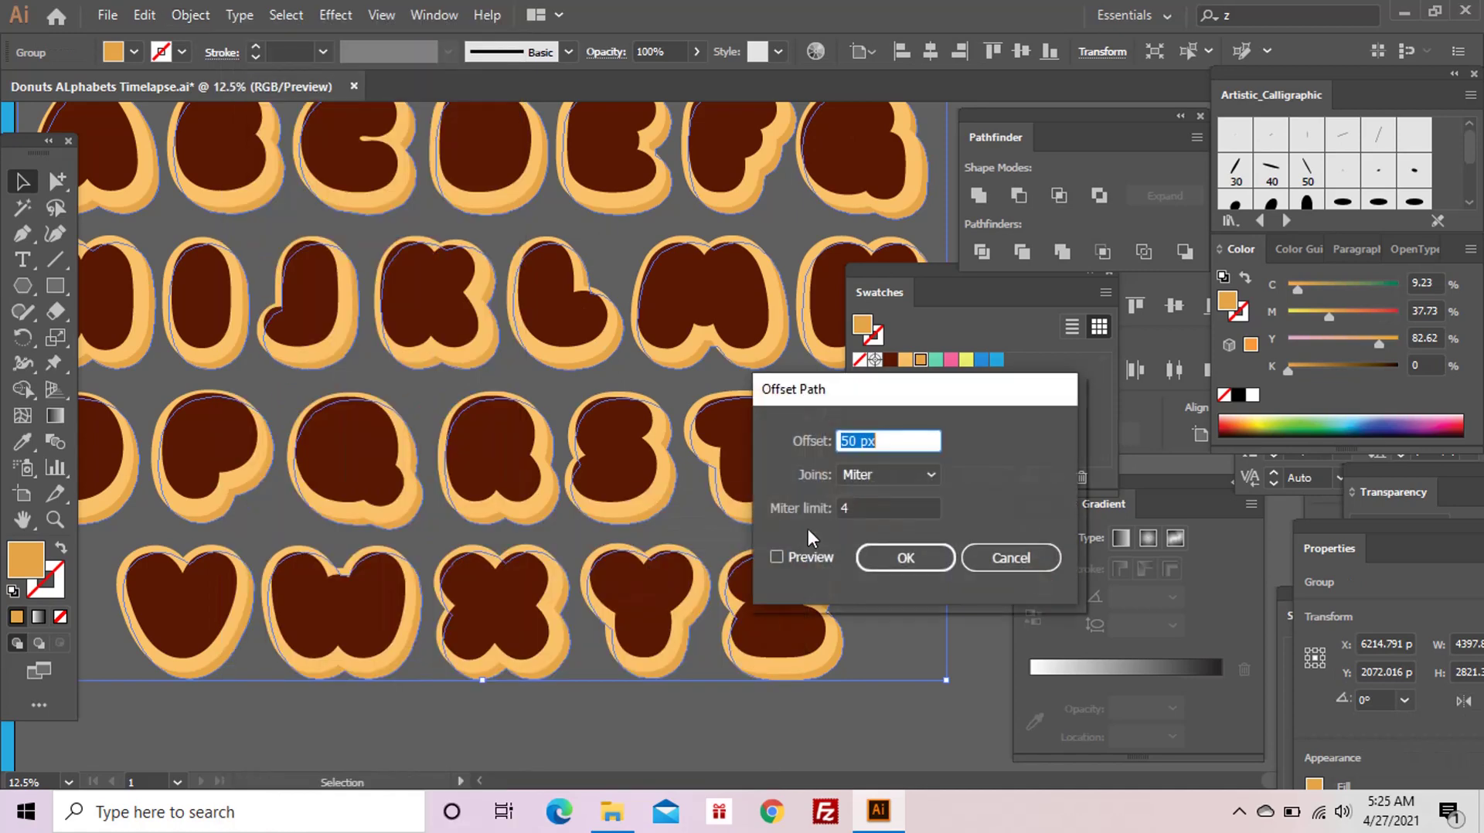
{"action": "left_click", "coordinate": [777, 556]}
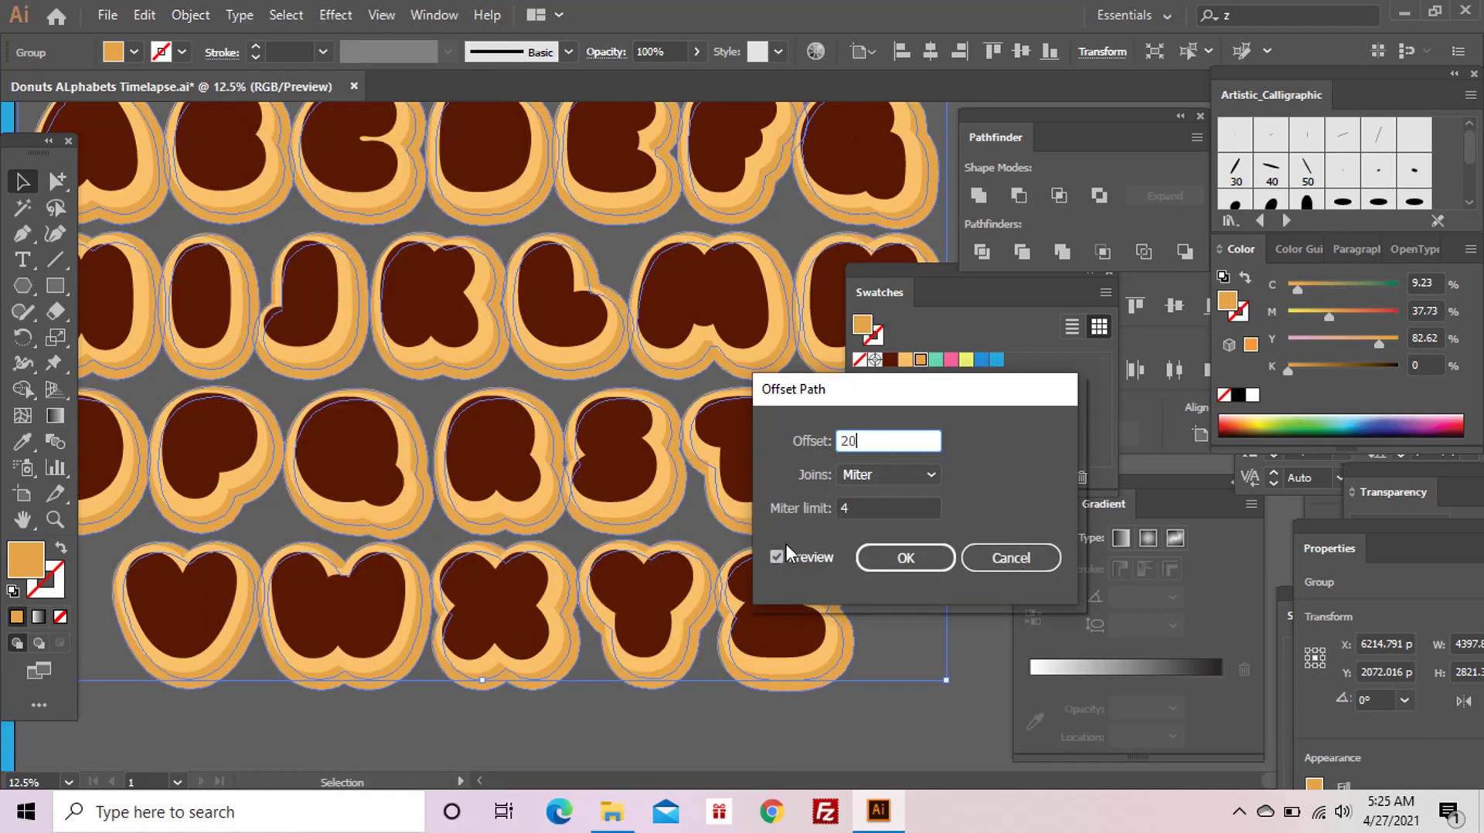
{"action": "left_click", "coordinate": [889, 559]}
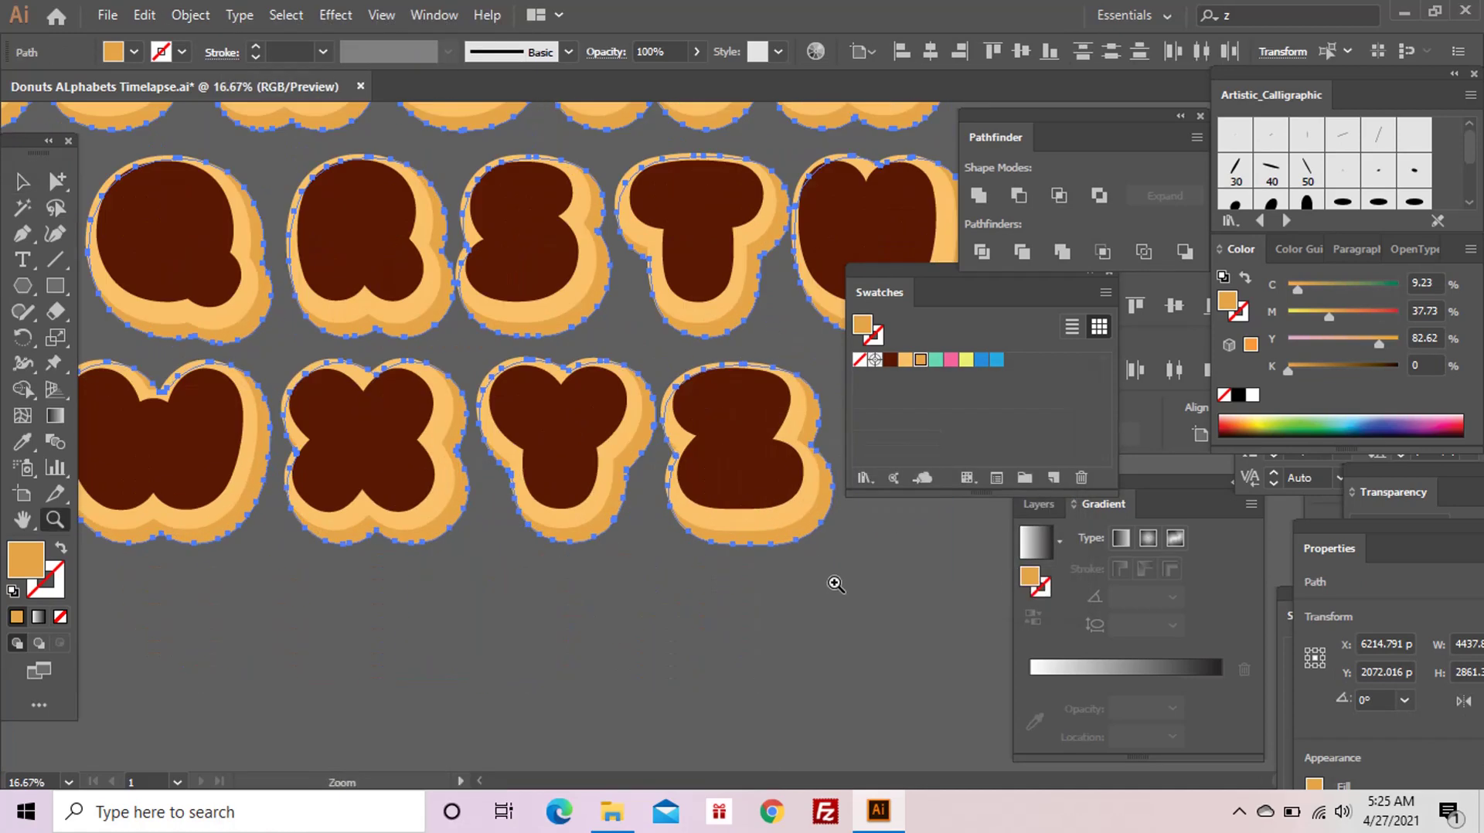
- Nudge the offset artwork left and up, then zoom out to show the whole alphabet
{"action": "key", "text": "v"}
{"action": "scroll", "coordinate": [749, 606], "scroll_direction": "up", "scroll_amount": 3}
{"action": "scroll", "coordinate": [749, 605], "scroll_direction": "right", "scroll_amount": 2}
{"action": "key", "text": "Left"}
{"action": "key", "text": "Left"}
{"action": "key", "text": "Left"}
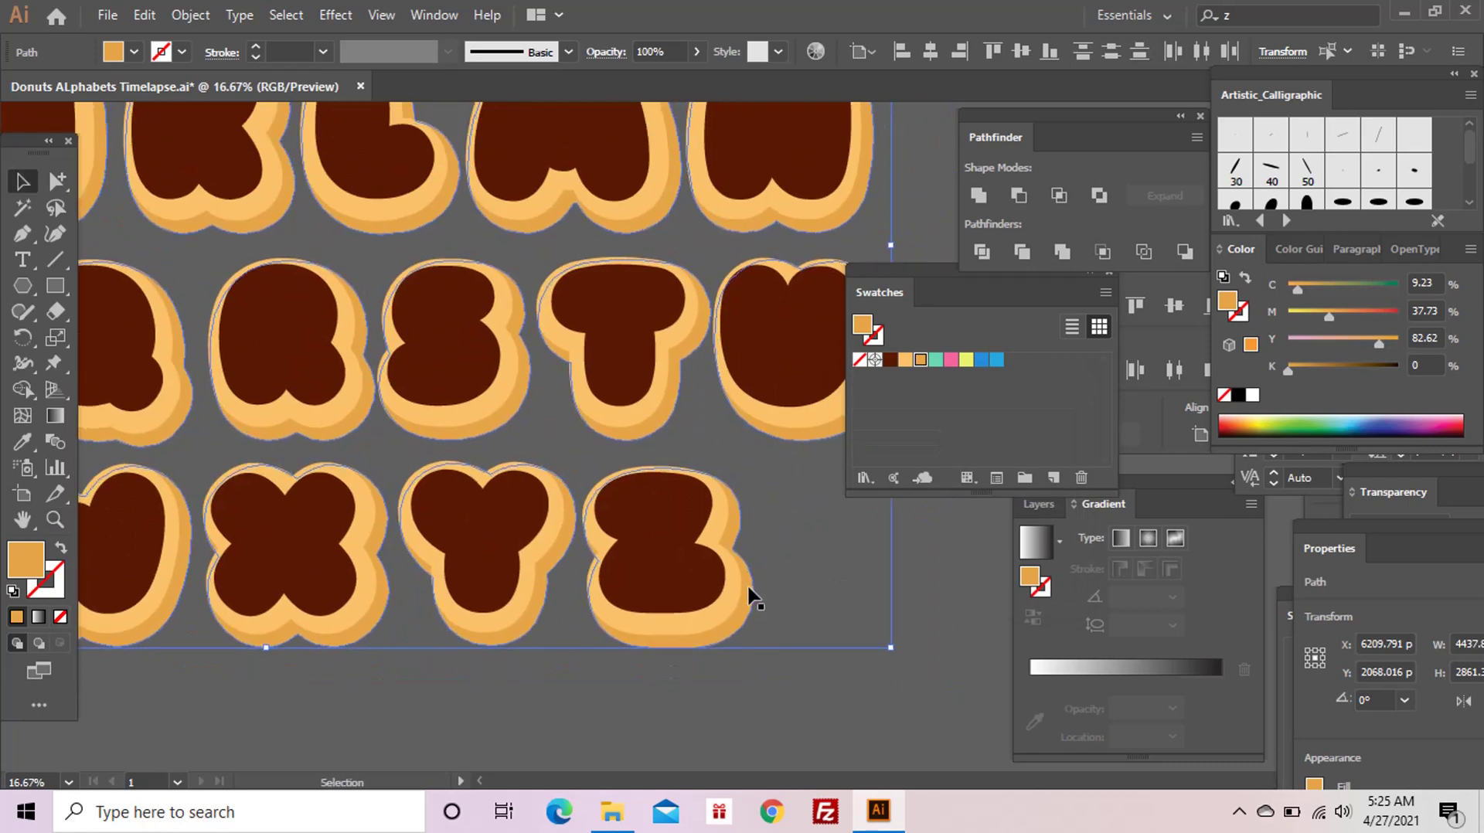
{"action": "key", "text": "Up"}
{"action": "key", "text": "Up"}
{"action": "key", "text": "Up"}
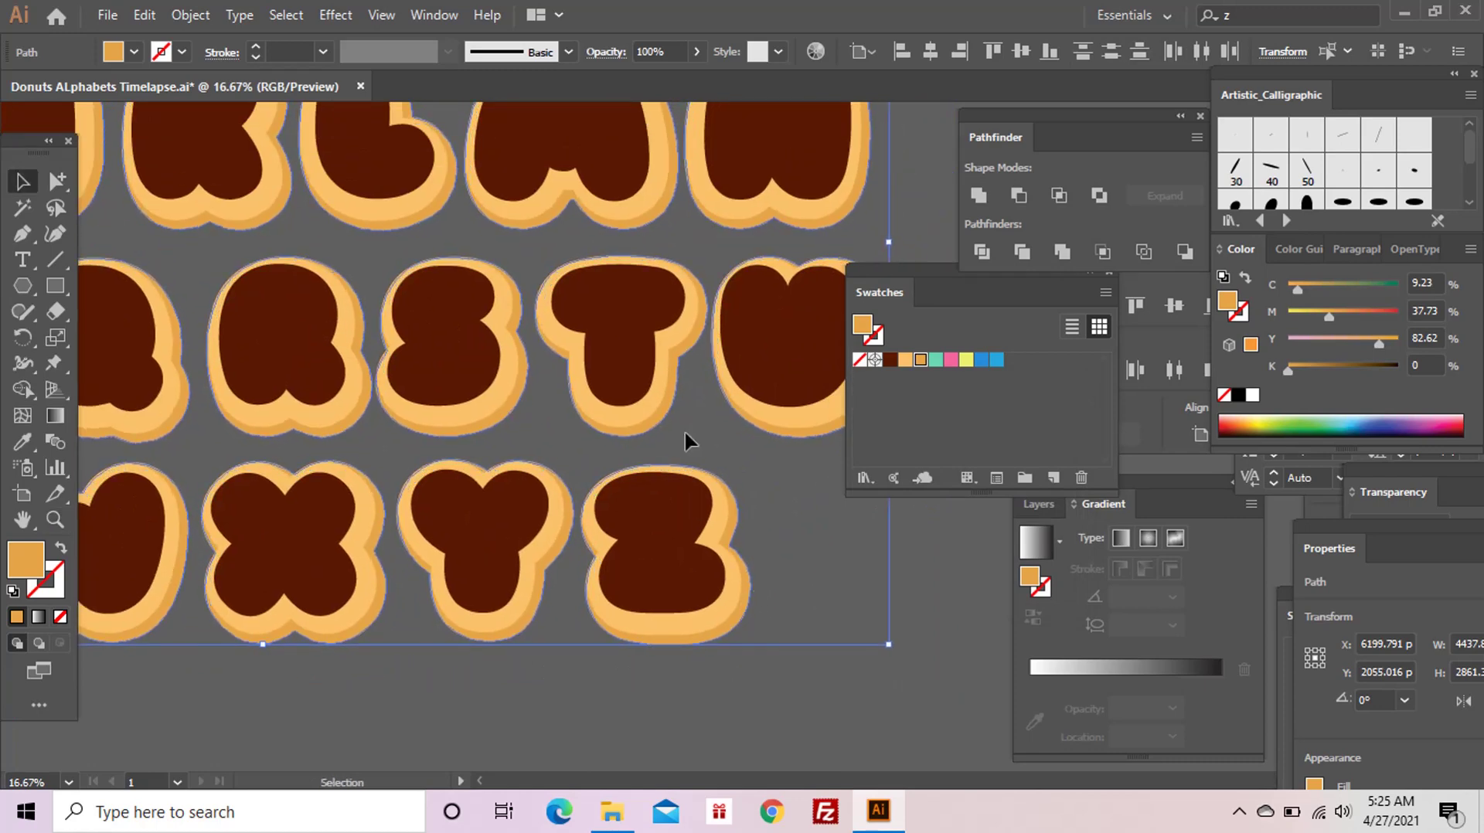
{"action": "left_click", "coordinate": [684, 430]}
{"action": "key", "text": "z"}
{"action": "left_click", "coordinate": [712, 398], "text": "alt"}
{"action": "left_click", "coordinate": [541, 355]}
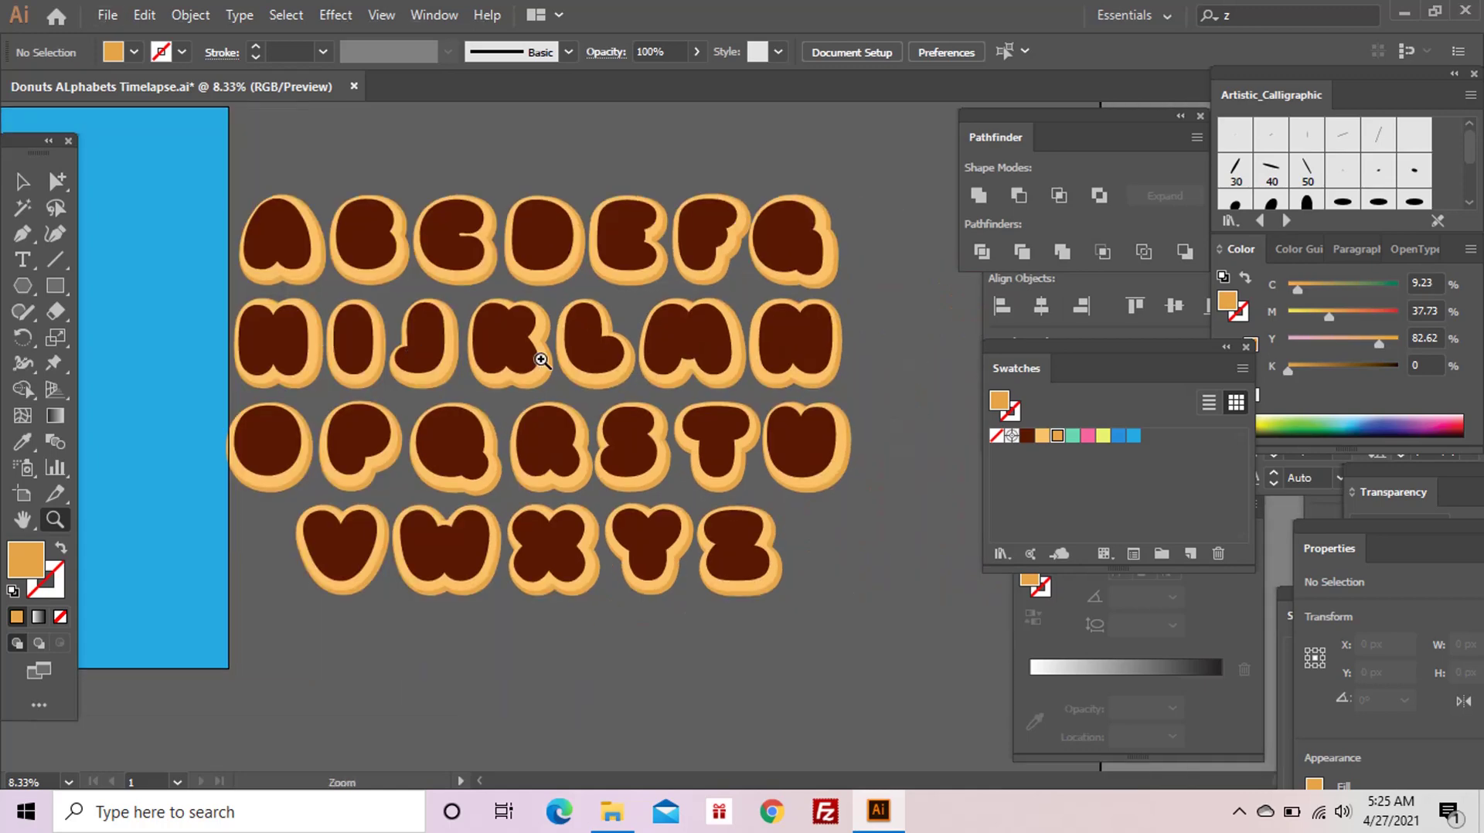
- Draw a small rounded pill-shaped drip at the A donut's lower left
{"action": "left_click", "coordinate": [805, 335], "text": "ctrl"}
{"action": "mouse_move", "coordinate": [756, 281]}
{"action": "left_mouse_down"}
{"action": "mouse_move", "coordinate": [712, 397]}
{"action": "mouse_move", "coordinate": [640, 392]}
{"action": "left_mouse_up"}
{"action": "mouse_move", "coordinate": [782, 495]}
{"action": "left_mouse_down"}
{"action": "mouse_move", "coordinate": [480, 431]}
{"action": "mouse_move", "coordinate": [689, 474]}
{"action": "left_mouse_up"}
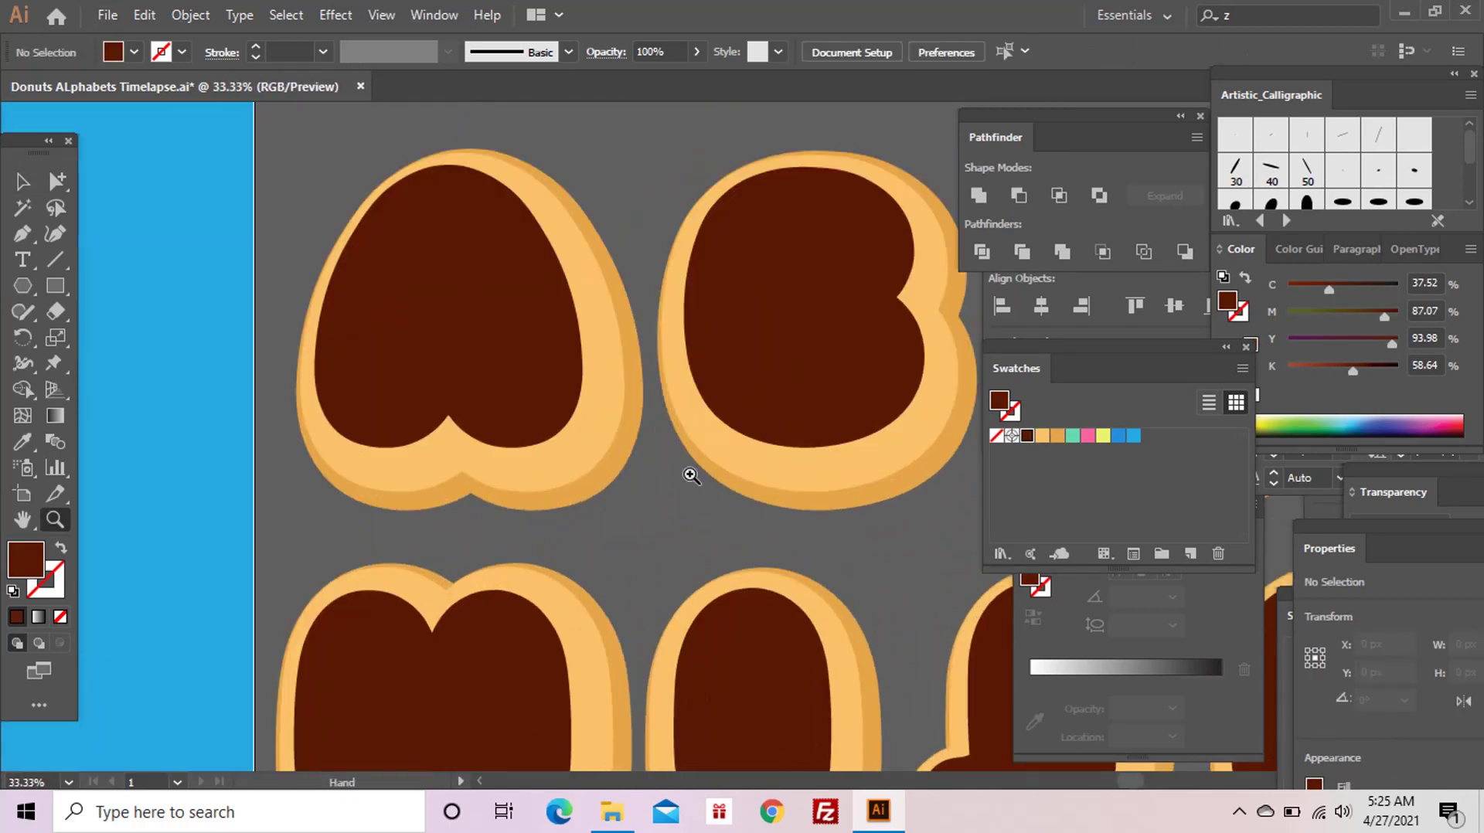
{"action": "left_click", "coordinate": [55, 285]}
{"action": "mouse_move", "coordinate": [244, 306]}
{"action": "left_mouse_down"}
{"action": "mouse_move", "coordinate": [288, 393]}
{"action": "mouse_move", "coordinate": [267, 372]}
{"action": "left_mouse_up"}
{"action": "key", "text": "v"}
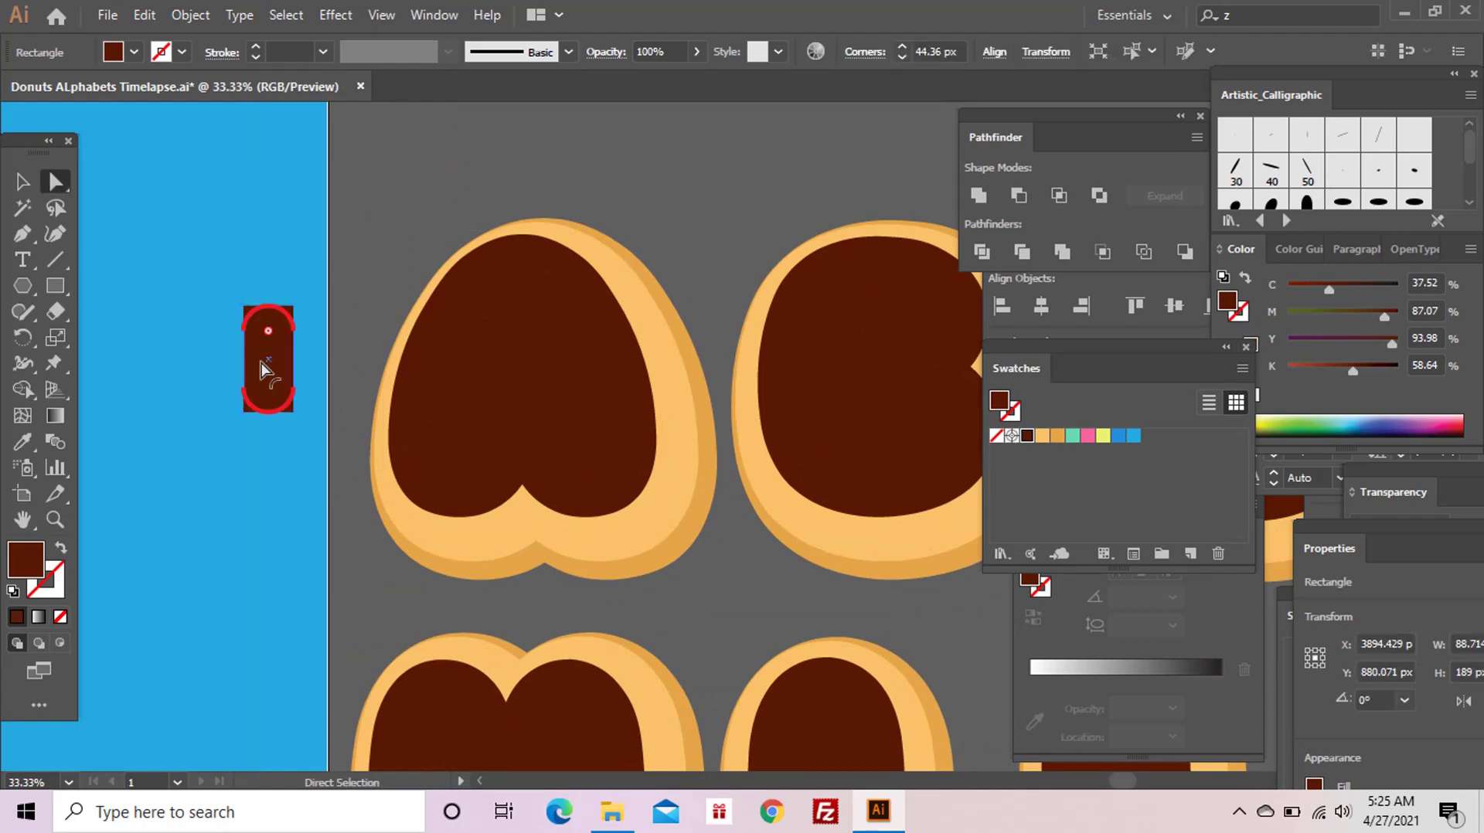
{"action": "left_click", "coordinate": [272, 423]}
{"action": "left_click_drag", "start_coordinate": [437, 507], "coordinate": [484, 532]}
- Group the two drip shapes on the A
{"action": "key", "text": "ctrl+shift+a"}
{"action": "scroll", "coordinate": [372, 551], "scroll_direction": "right", "scroll_amount": 1}
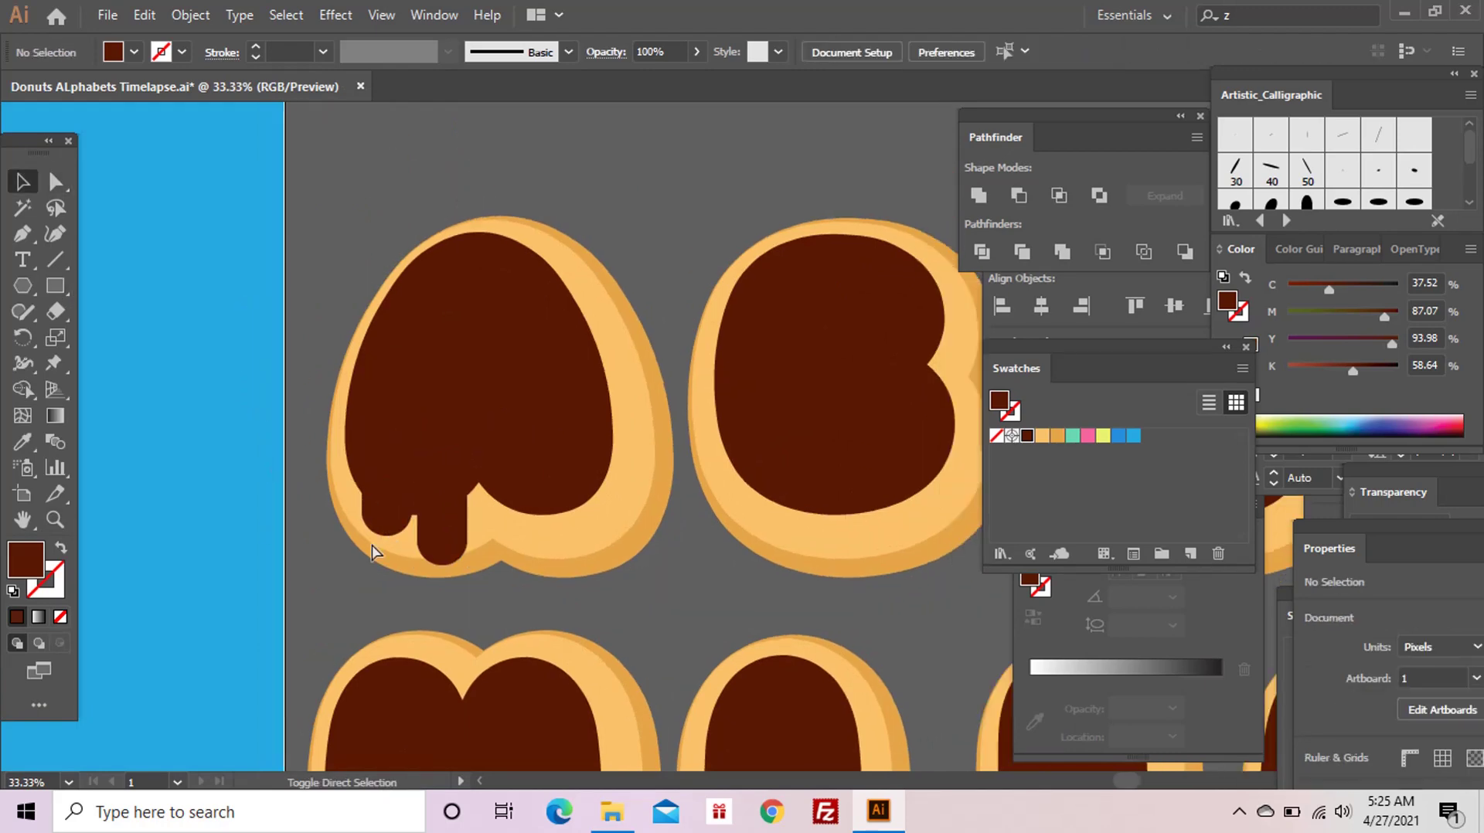
{"action": "left_click", "coordinate": [391, 528]}
{"action": "left_click", "coordinate": [442, 512], "text": "shift"}
{"action": "scroll", "coordinate": [410, 532], "scroll_direction": "right", "scroll_amount": 3}
{"action": "key", "text": "ctrl+g"}
- Copy the grouped drip pair onto the following donut letters
{"action": "left_click_drag", "start_coordinate": [346, 525], "coordinate": [718, 525]}
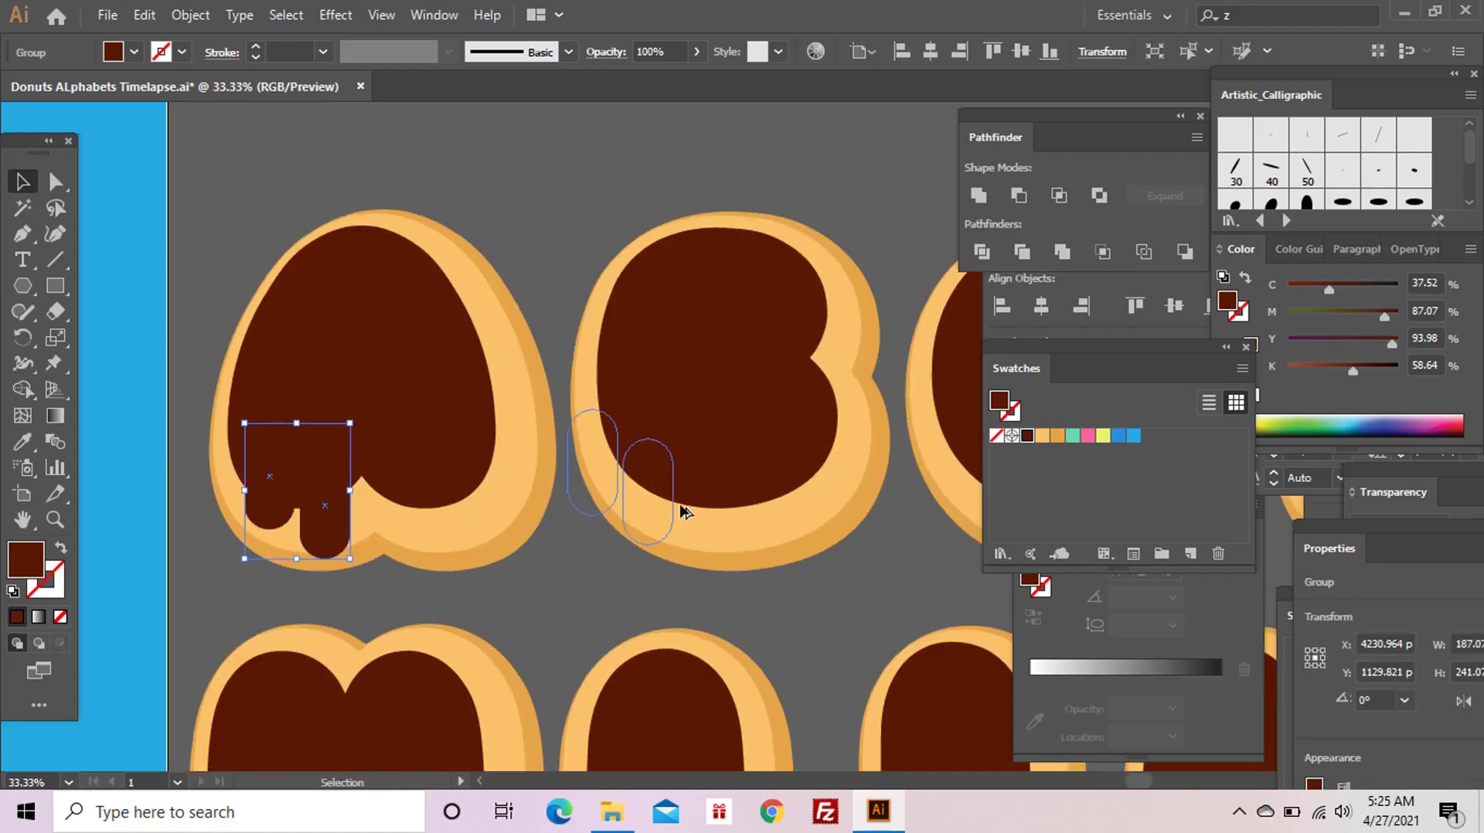
{"action": "scroll", "coordinate": [718, 525], "scroll_direction": "right", "scroll_amount": 8}
{"action": "left_click_drag", "start_coordinate": [397, 530], "coordinate": [740, 510]}
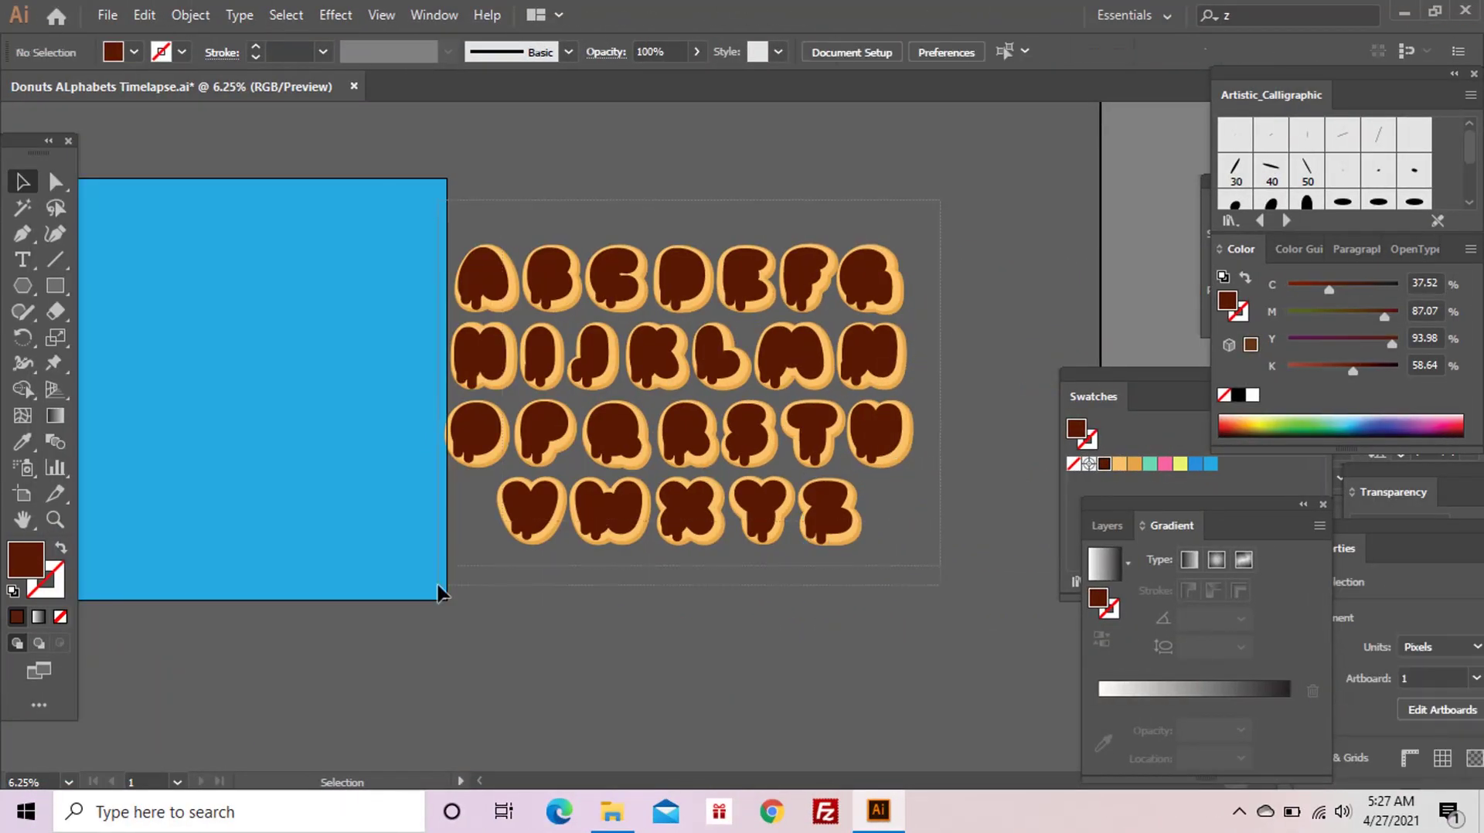
{"action": "left_click_drag", "start_coordinate": [441, 602], "coordinate": [463, 212]}
- Draw a thin mint-green rectangle on the A donut and round it into a pill
{"action": "key", "text": "z"}
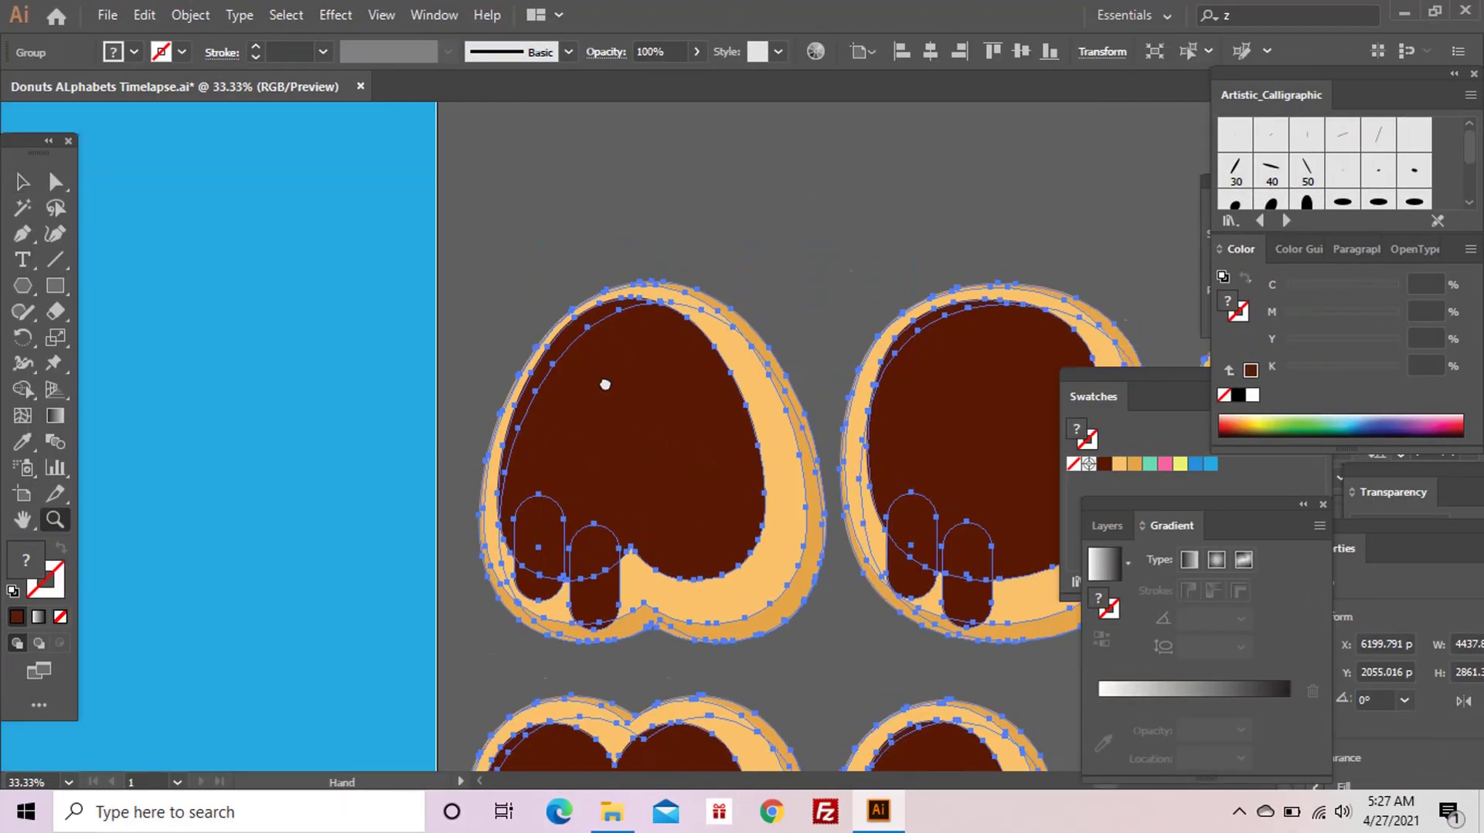
{"action": "left_click", "coordinate": [65, 297]}
{"action": "key", "text": "ctrl+shift+a"}
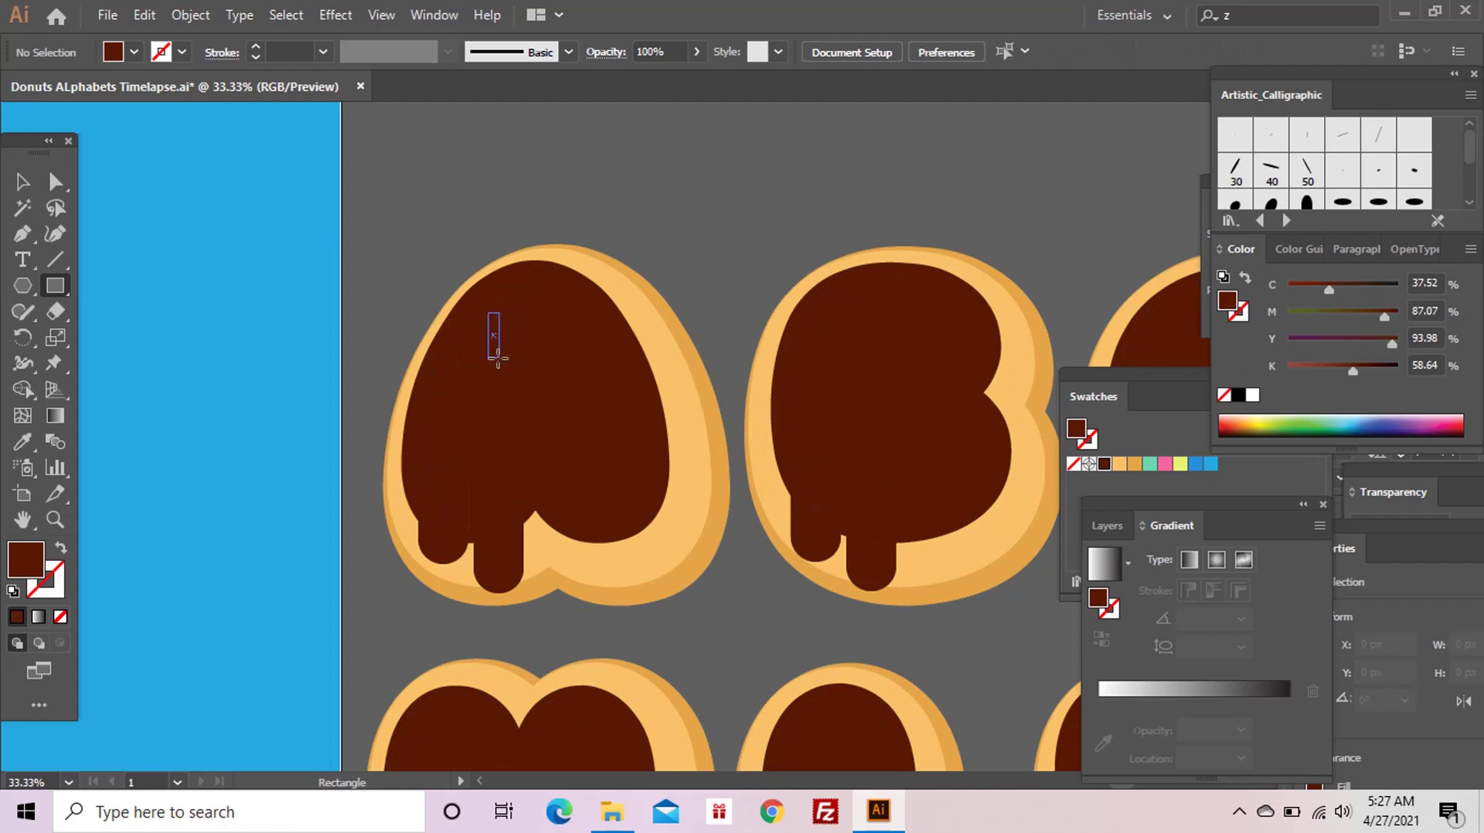
{"action": "left_click_drag", "start_coordinate": [498, 357], "coordinate": [498, 357]}
{"action": "key", "text": "z"}
{"action": "left_click", "coordinate": [1153, 466]}
{"action": "left_click_drag", "start_coordinate": [504, 281], "coordinate": [692, 468]}
{"action": "key", "text": "a"}
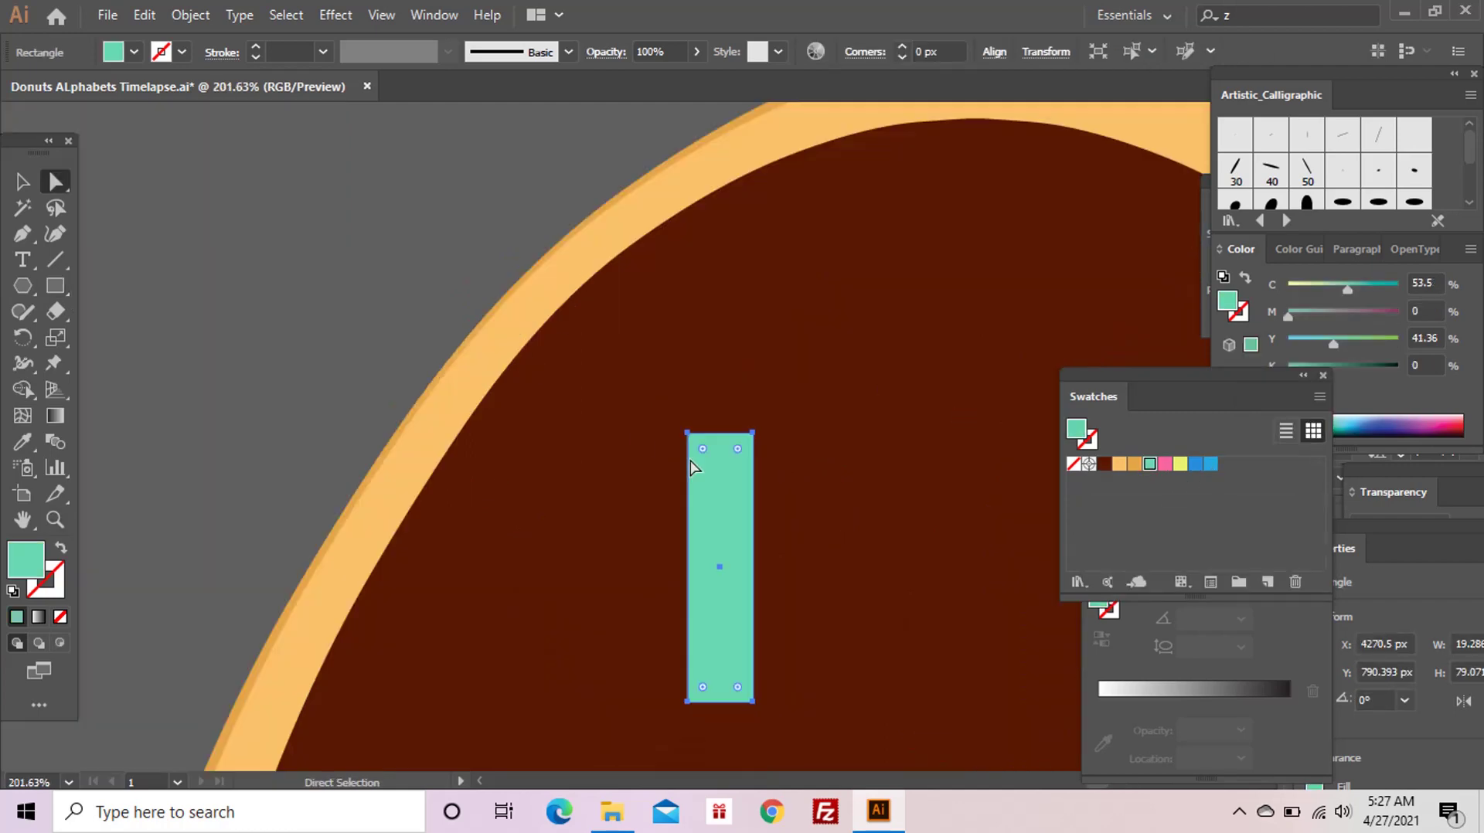
{"action": "mouse_move", "coordinate": [713, 519]}
{"action": "left_mouse_down"}
{"action": "mouse_move", "coordinate": [497, 387]}
{"action": "mouse_move", "coordinate": [579, 452]}
{"action": "left_mouse_up"}
- Add a tilted pink copy and a nearly flat yellow copy of the pill sprinkle
{"action": "key", "text": "v"}
{"action": "mouse_move", "coordinate": [488, 504]}
{"action": "left_mouse_down"}
{"action": "mouse_move", "coordinate": [620, 646]}
{"action": "mouse_move", "coordinate": [495, 510]}
{"action": "mouse_move", "coordinate": [448, 374]}
{"action": "left_mouse_up"}
{"action": "left_click", "coordinate": [1165, 464]}
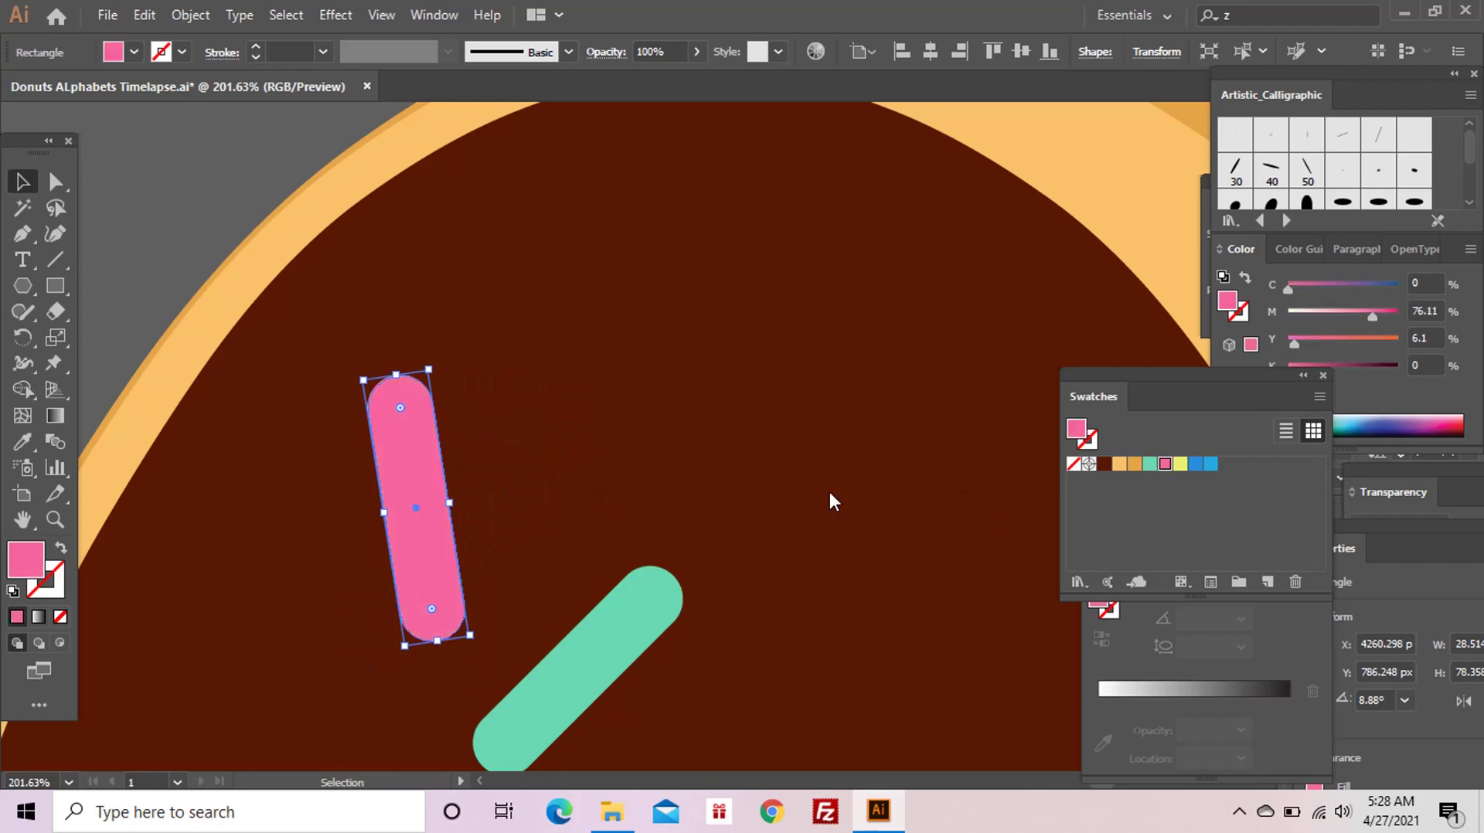
{"action": "left_click_drag", "start_coordinate": [441, 505], "coordinate": [666, 379]}
{"action": "left_click", "coordinate": [679, 489]}
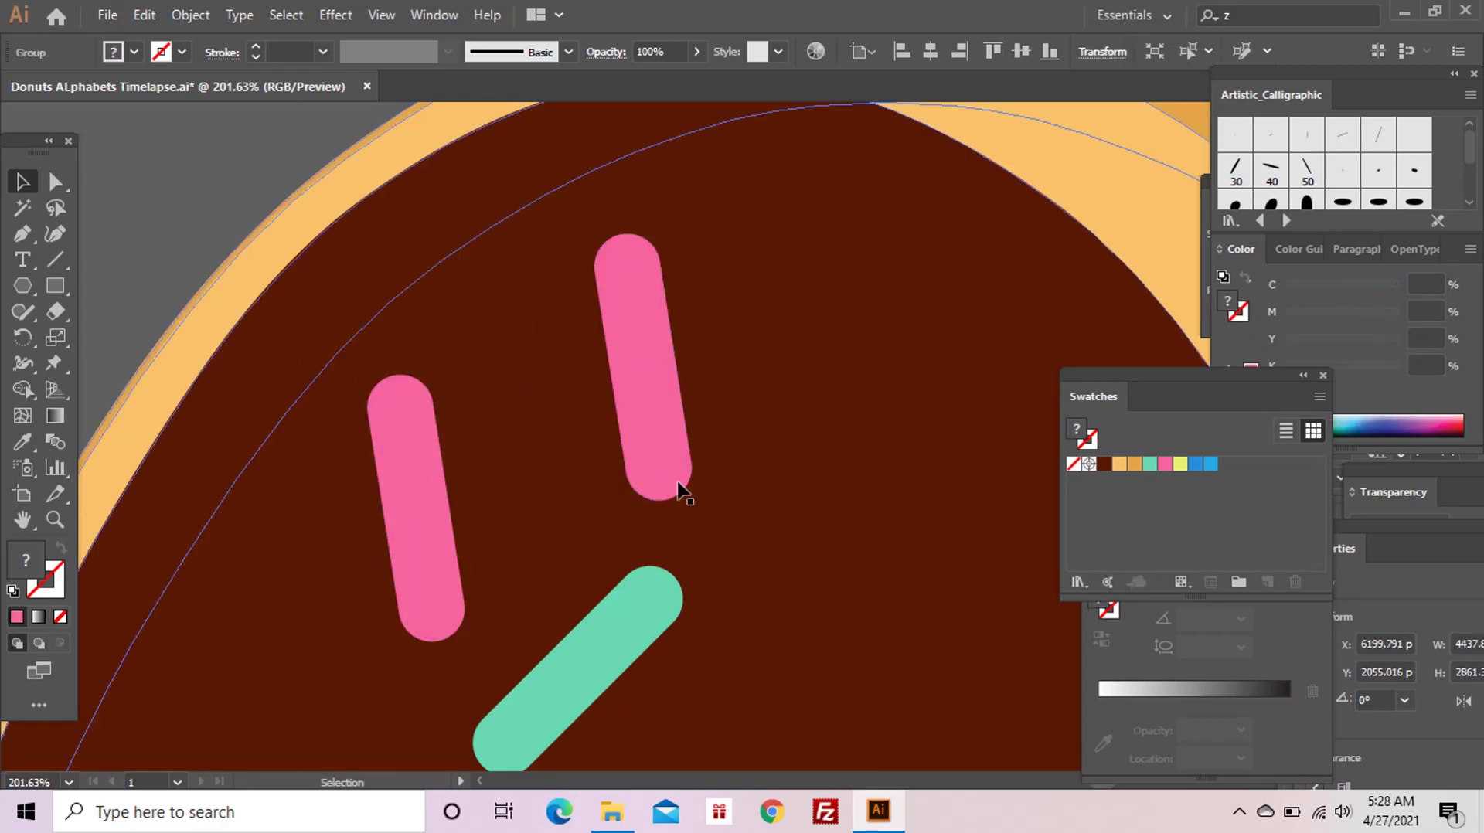
{"action": "left_click", "coordinate": [678, 488], "text": "ctrl"}
{"action": "left_click_drag", "start_coordinate": [702, 506], "coordinate": [800, 406]}
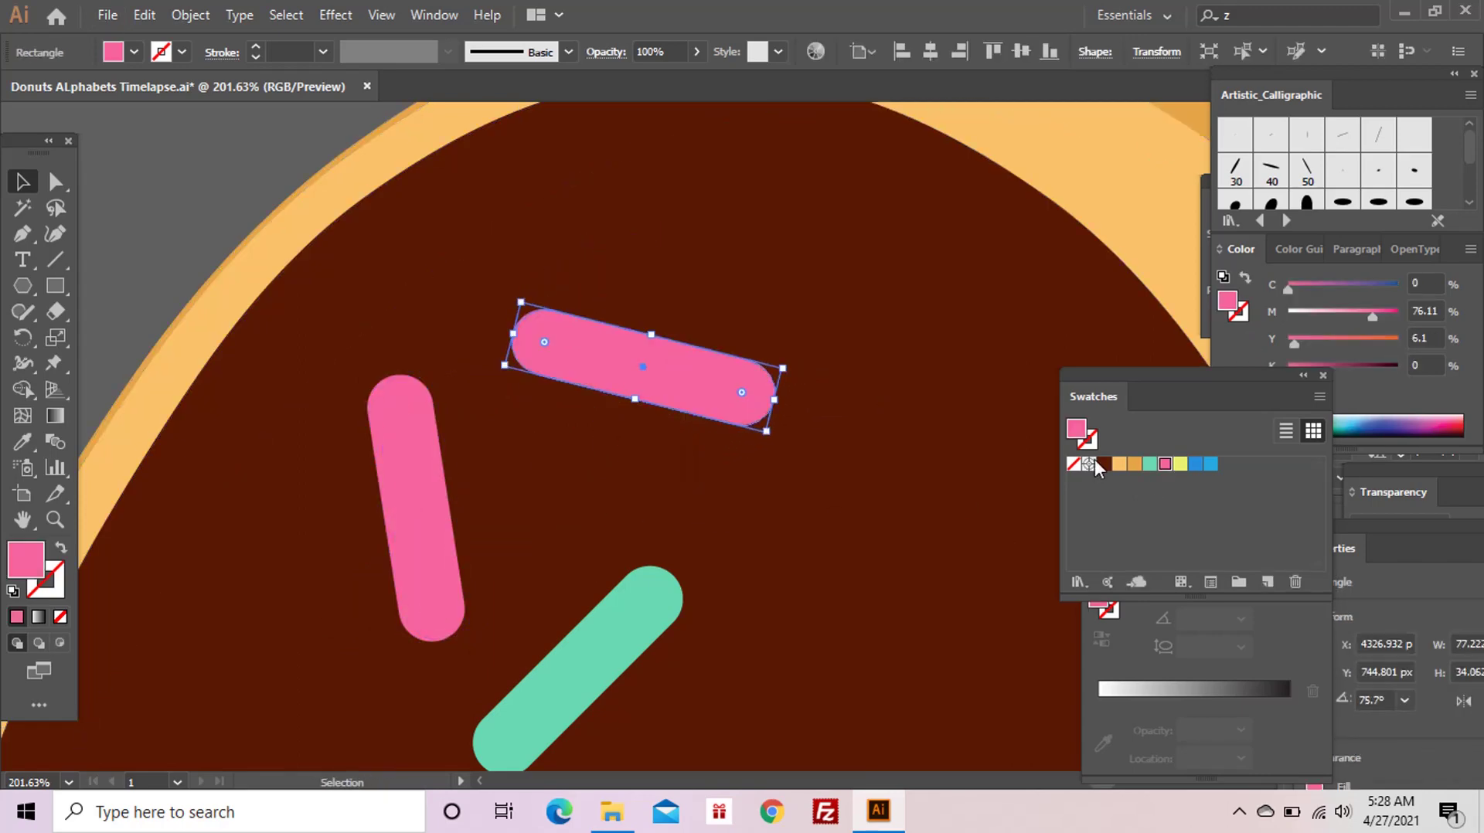
{"action": "left_click", "coordinate": [1179, 463]}
- Group the yellow, mint and pink sprinkles and duplicate the group across the donut
{"action": "key", "text": "ctrl+shift+a"}
{"action": "key", "text": "ctrl+minus"}
{"action": "key", "text": "ctrl+minus"}
{"action": "key", "text": "ctrl+minus"}
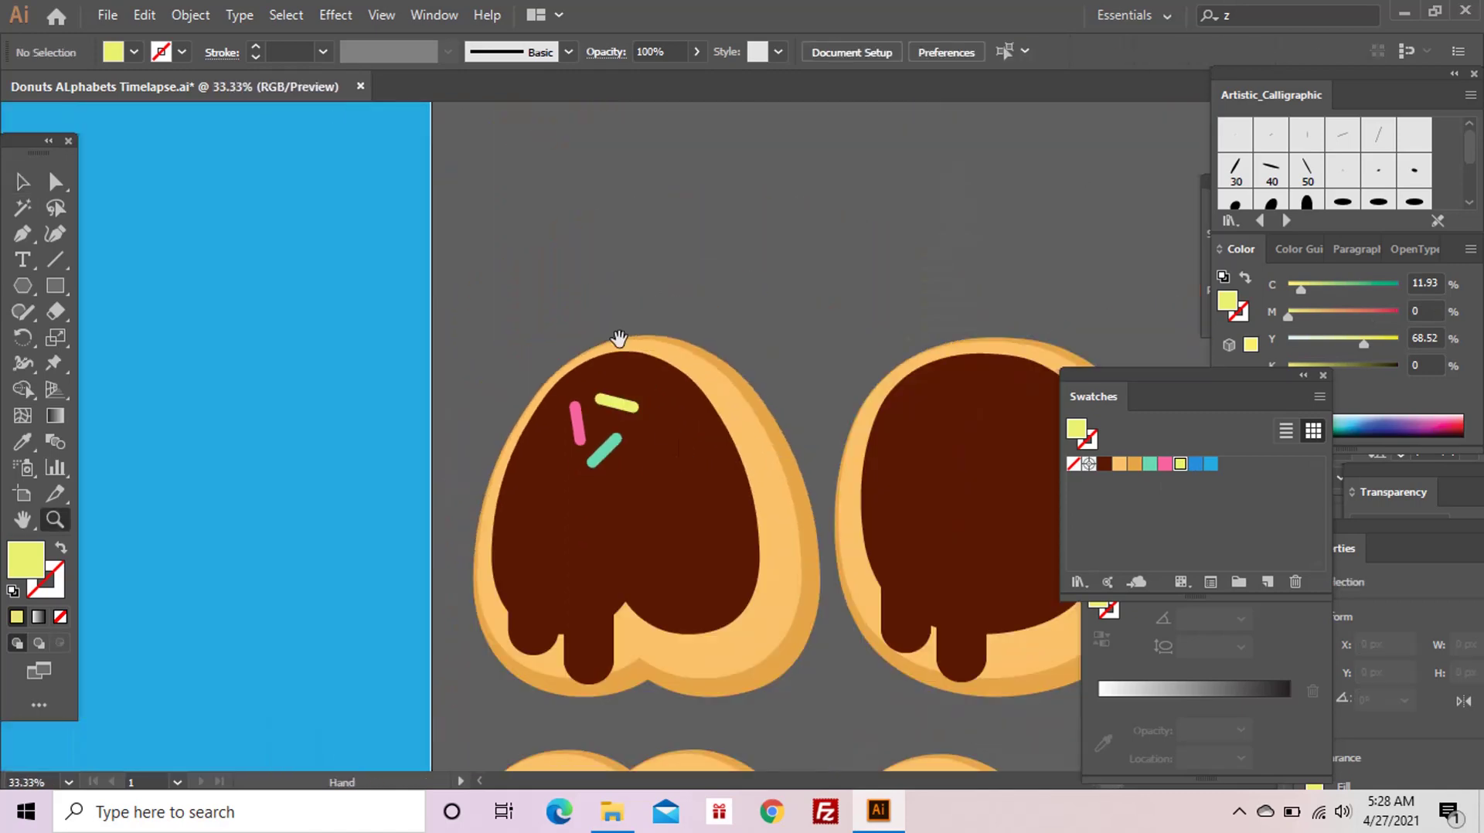
{"action": "key", "text": "ctrl+minus"}
{"action": "key", "text": "ctrl+minus"}
{"action": "left_click", "coordinate": [576, 355]}
{"action": "left_click", "coordinate": [558, 398], "text": "shift"}
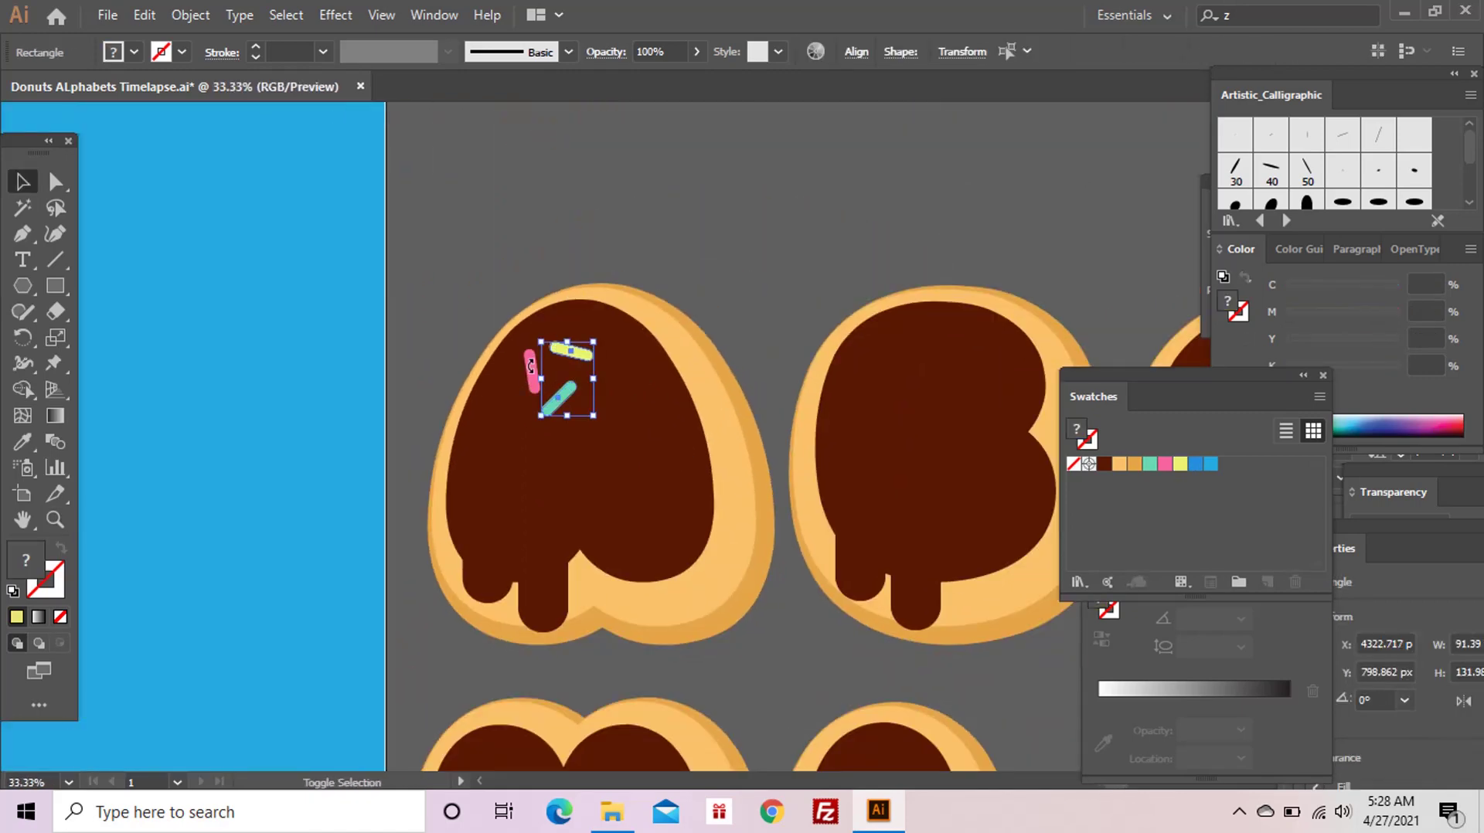
{"action": "left_click", "coordinate": [531, 371], "text": "shift"}
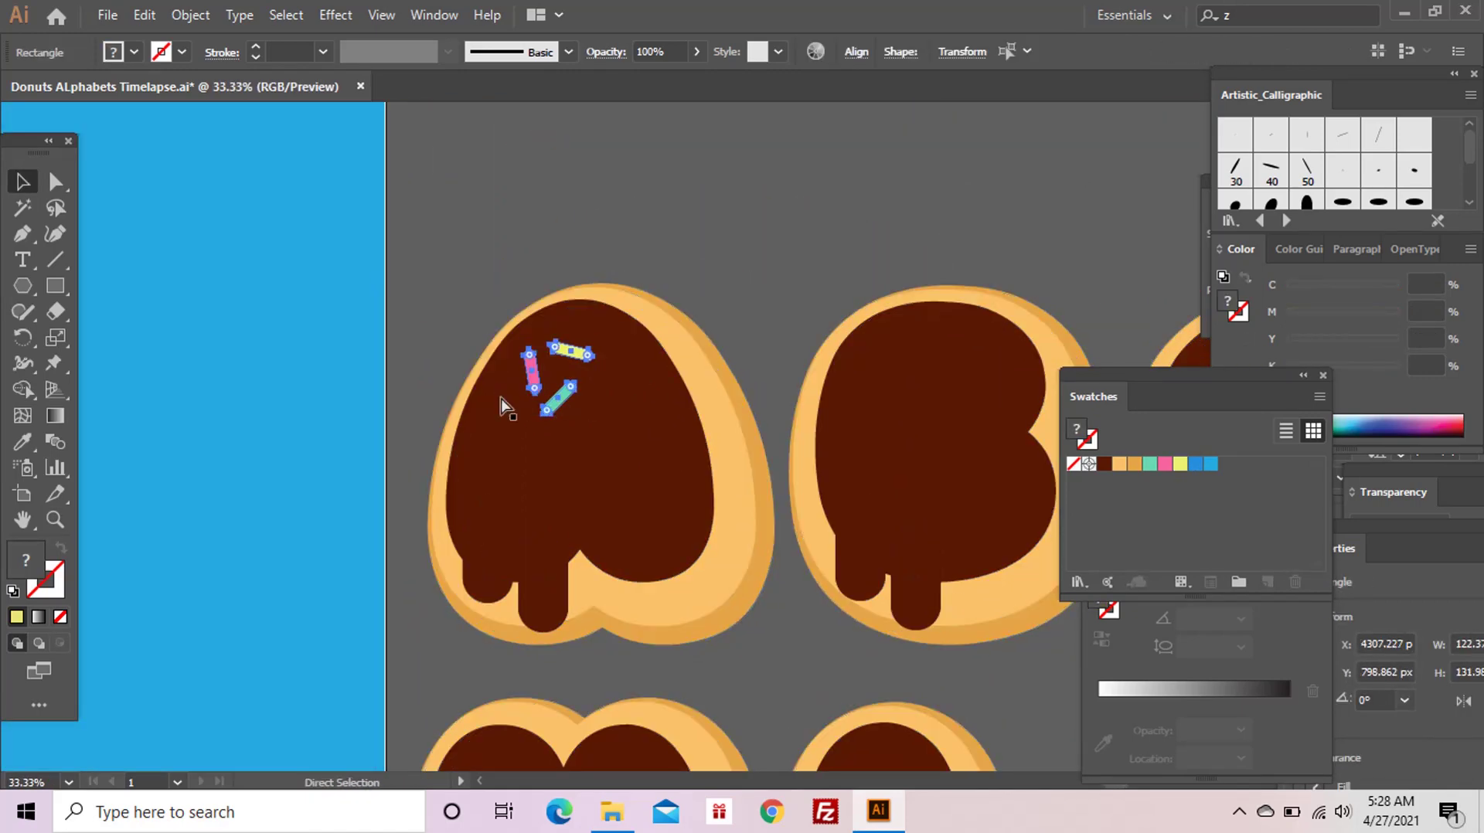
{"action": "key", "text": "ctrl+g"}
{"action": "mouse_move", "coordinate": [547, 410]}
{"action": "left_mouse_down"}
{"action": "mouse_move", "coordinate": [541, 464]}
{"action": "mouse_move", "coordinate": [529, 444]}
{"action": "left_mouse_up"}
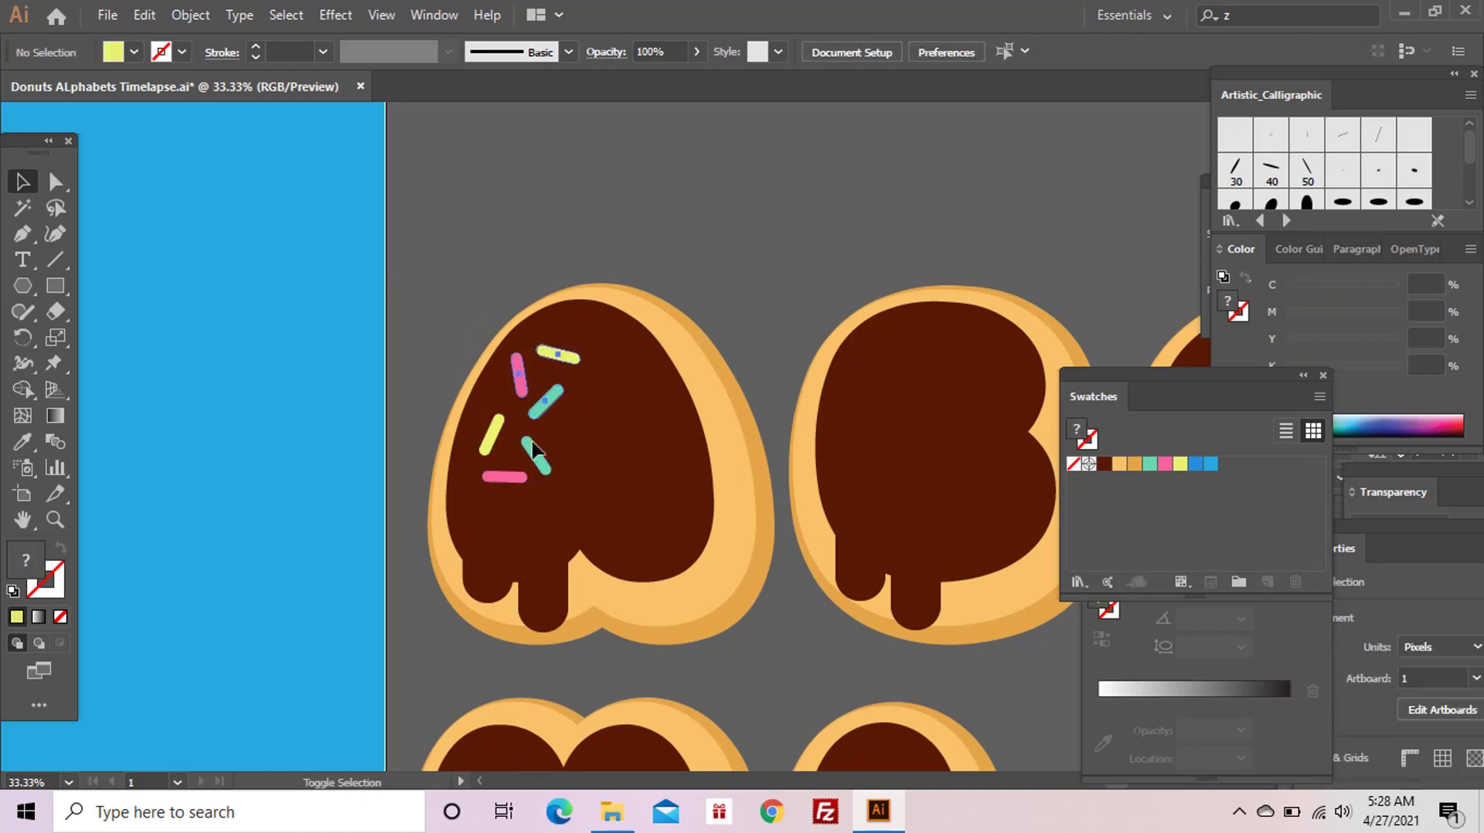
{"action": "mouse_move", "coordinate": [448, 309]}
{"action": "left_mouse_down"}
{"action": "mouse_move", "coordinate": [549, 447]}
{"action": "mouse_move", "coordinate": [570, 403]}
{"action": "mouse_move", "coordinate": [396, 373]}
{"action": "mouse_move", "coordinate": [850, 368]}
{"action": "mouse_move", "coordinate": [773, 363]}
{"action": "left_mouse_up"}
- Copy the last sprinkles, then move the entire A–Z alphabet onto the blue artboard
{"action": "left_click_drag", "start_coordinate": [531, 363], "coordinate": [901, 354]}
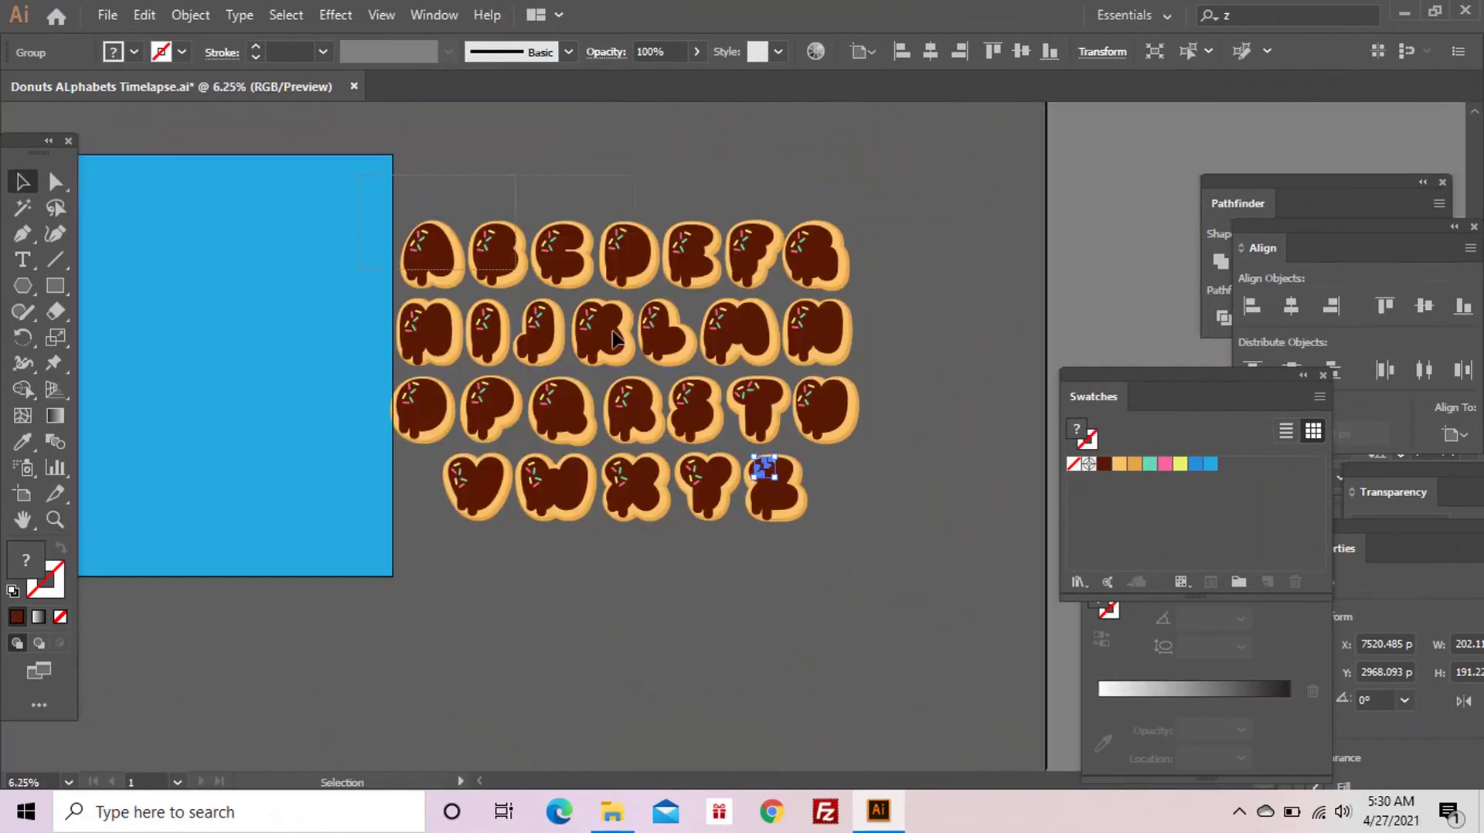
{"action": "key", "text": "ctrl+a"}
{"action": "mouse_move", "coordinate": [725, 558]}
{"action": "left_mouse_down"}
{"action": "mouse_move", "coordinate": [383, 402]}
{"action": "mouse_move", "coordinate": [383, 424]}
{"action": "left_mouse_up"}
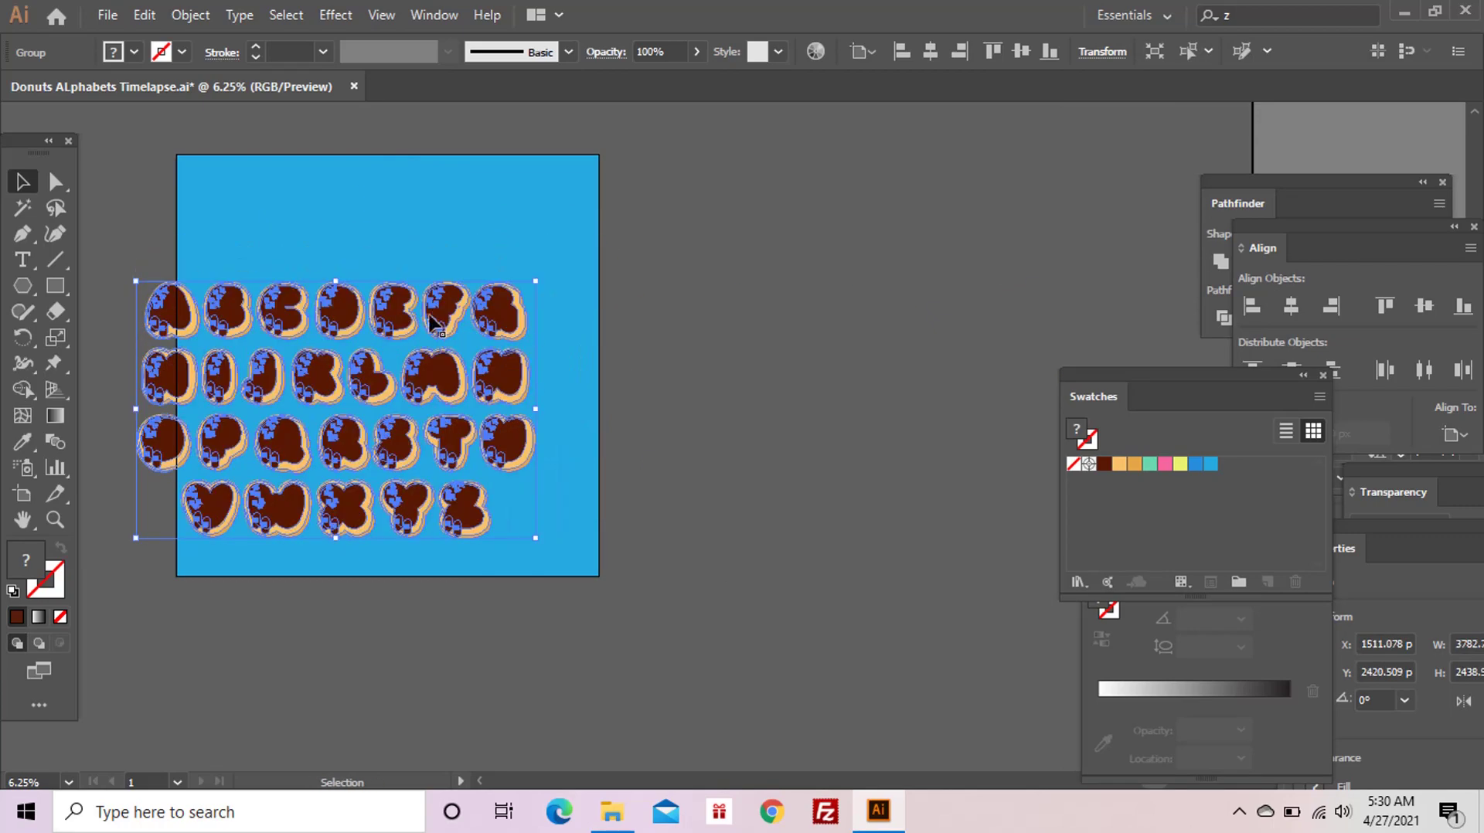
{"action": "mouse_move", "coordinate": [434, 323]}
{"action": "left_mouse_down"}
{"action": "mouse_move", "coordinate": [541, 343]}
{"action": "mouse_move", "coordinate": [526, 336]}
{"action": "left_mouse_up"}
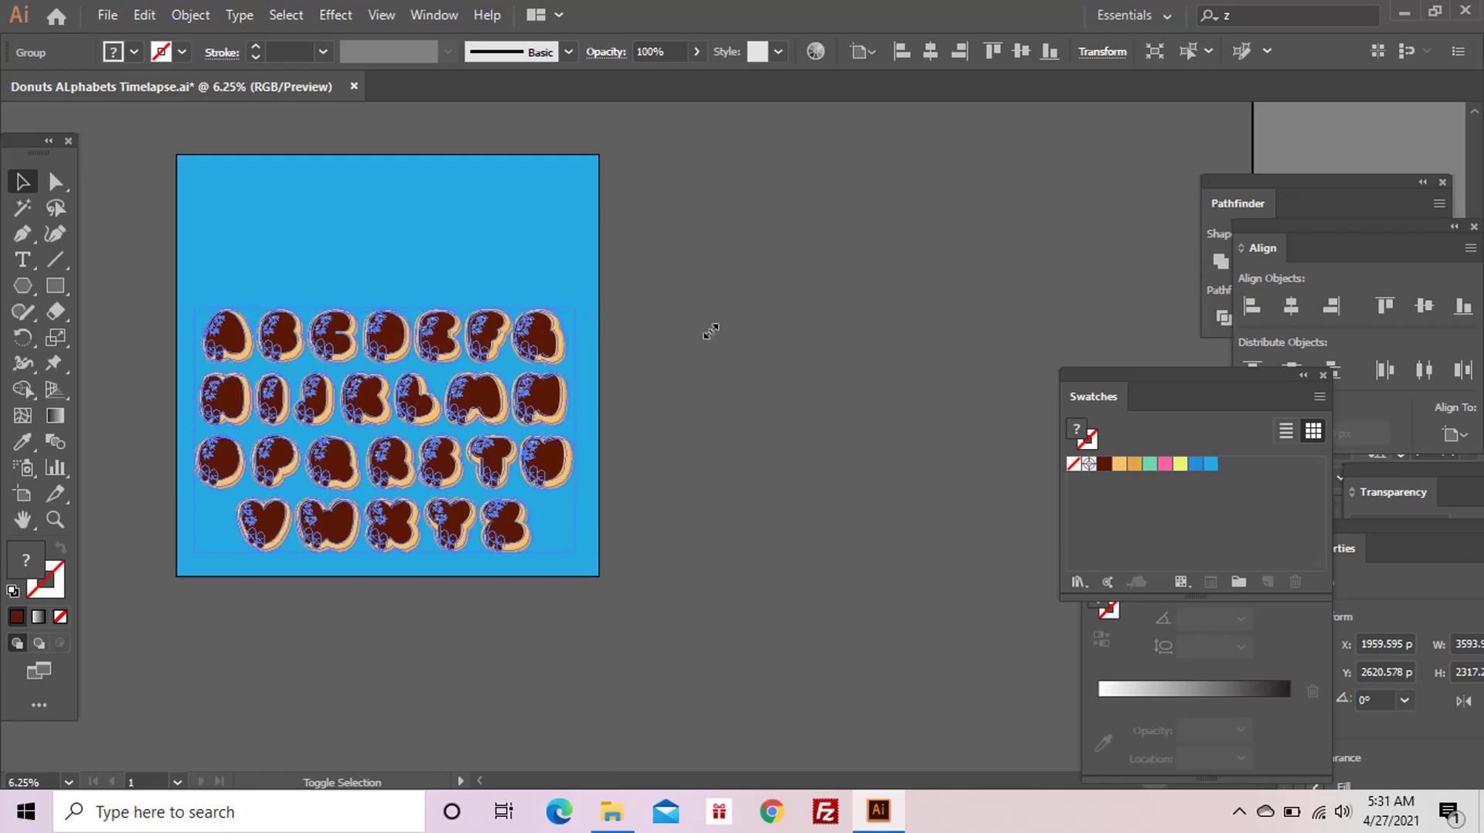
{"action": "left_click", "coordinate": [206, 278]}
{"action": "key", "text": "z"}
{"action": "left_click", "coordinate": [653, 562]}
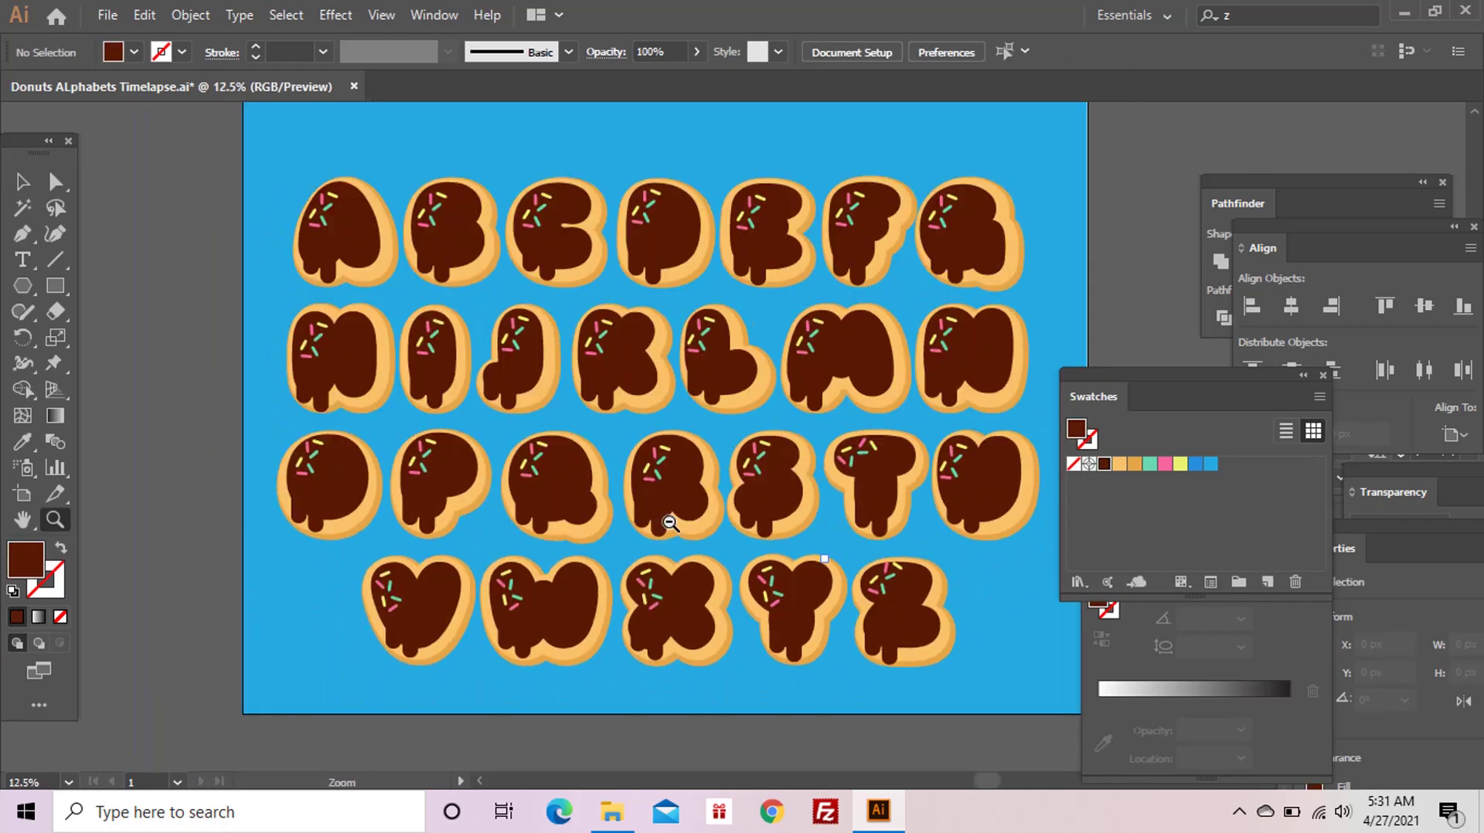
{"action": "key", "text": "v"}
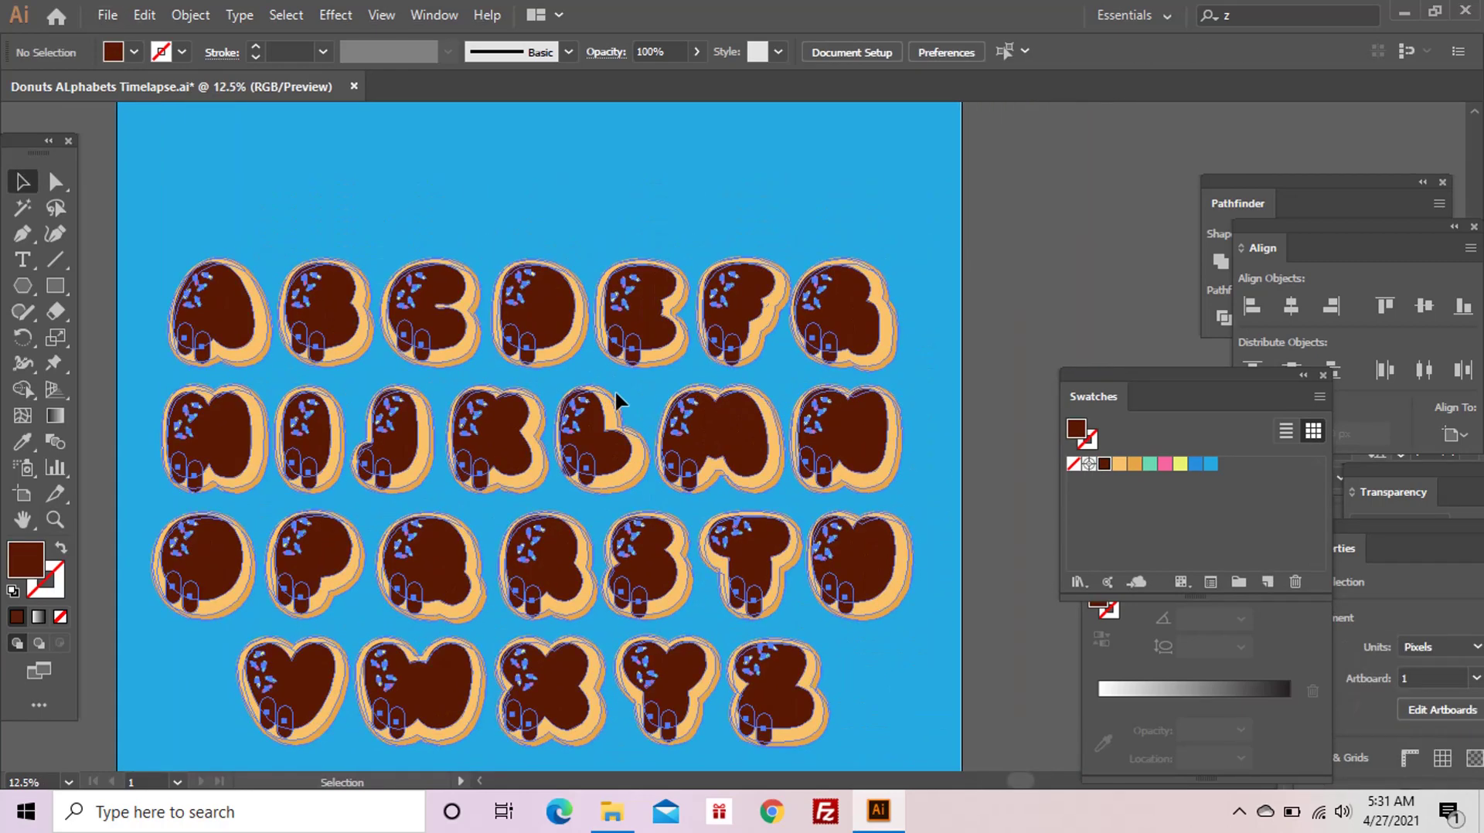
- Place a copy of the D donut at the top left above the alphabet
{"action": "scroll", "coordinate": [677, 539], "scroll_direction": "down", "scroll_amount": 1}
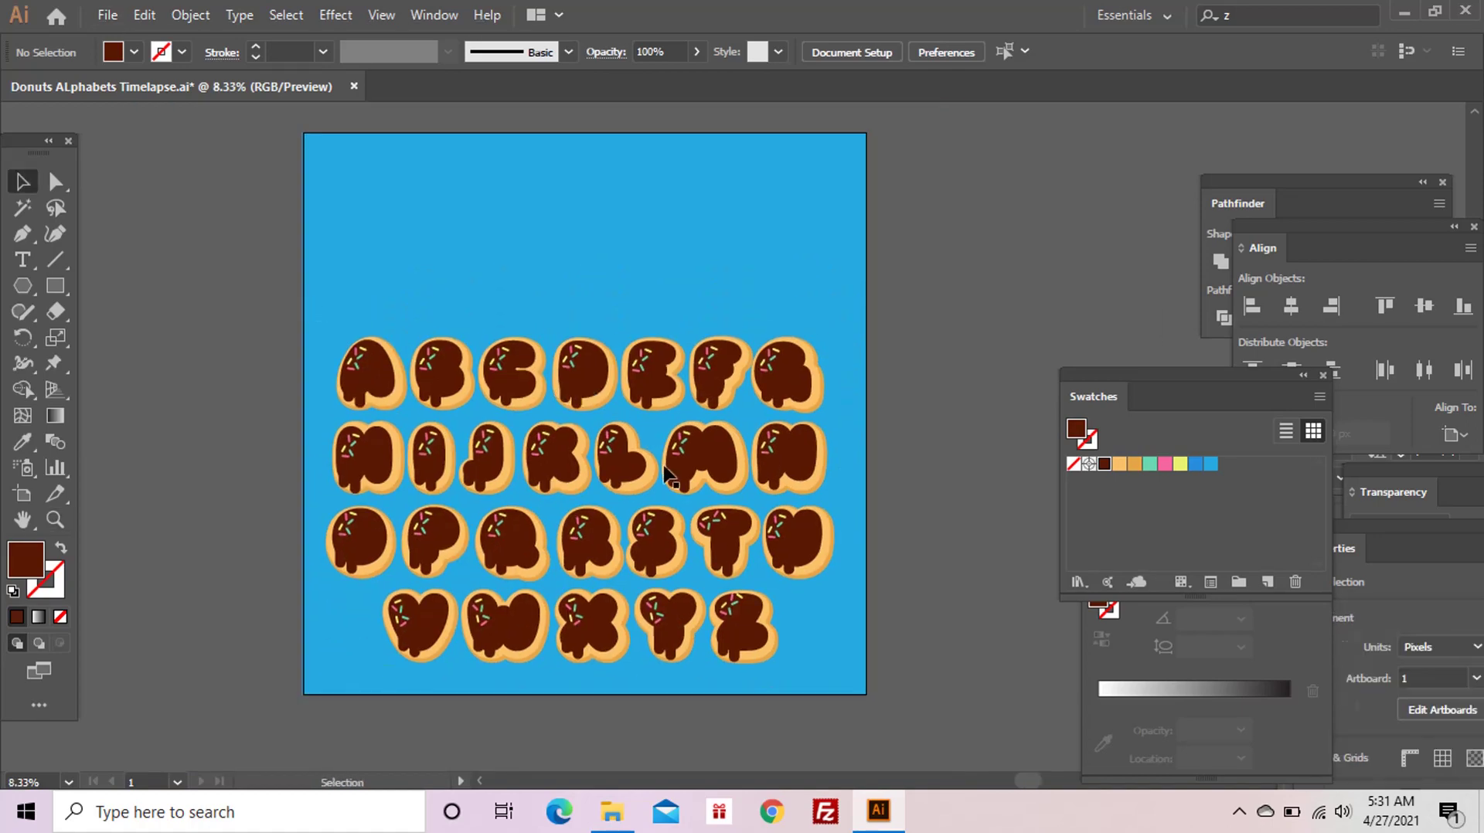
{"action": "key", "text": "ctrl+a"}
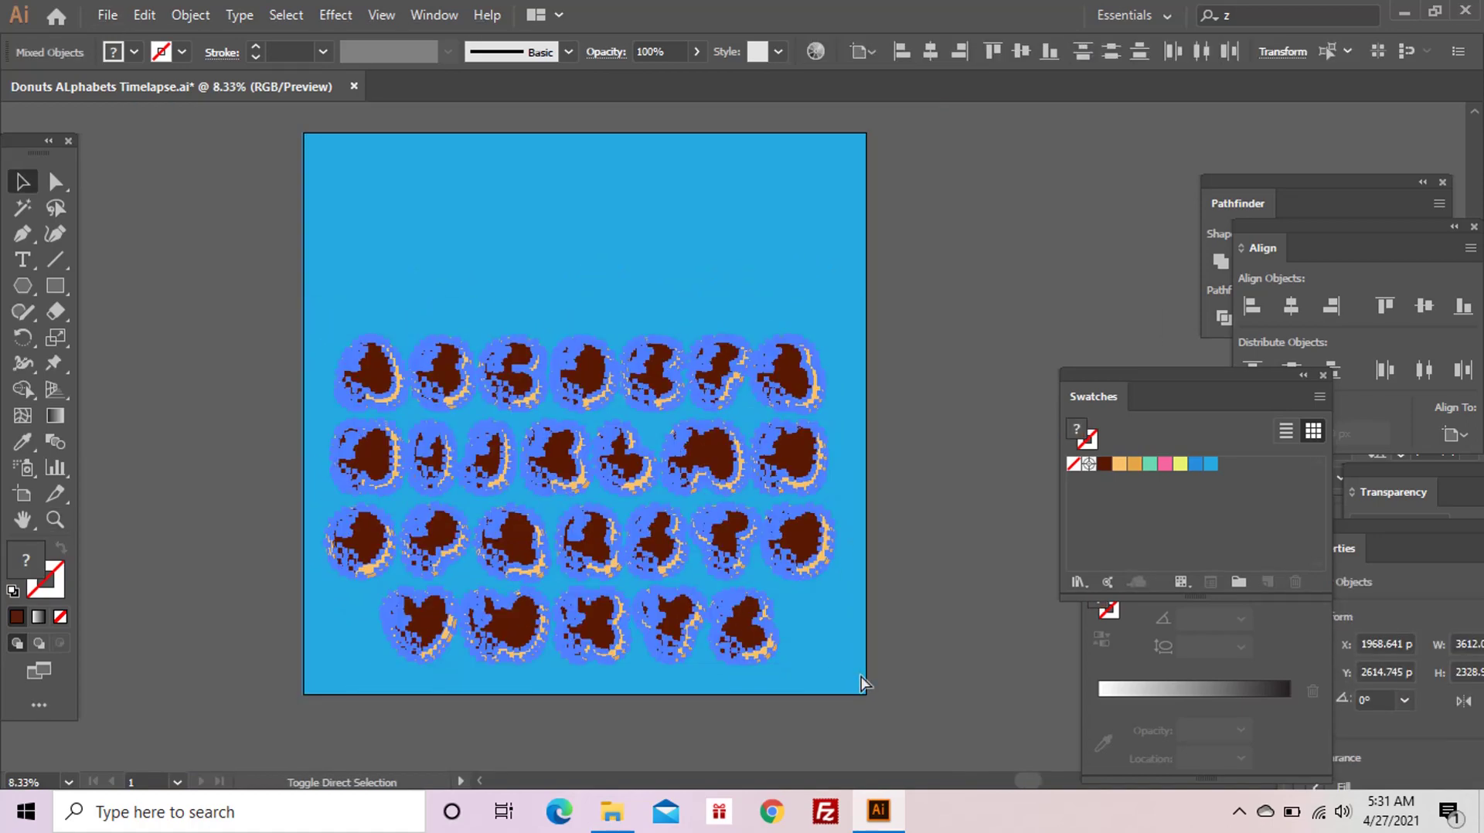
{"action": "left_click", "coordinate": [587, 247]}
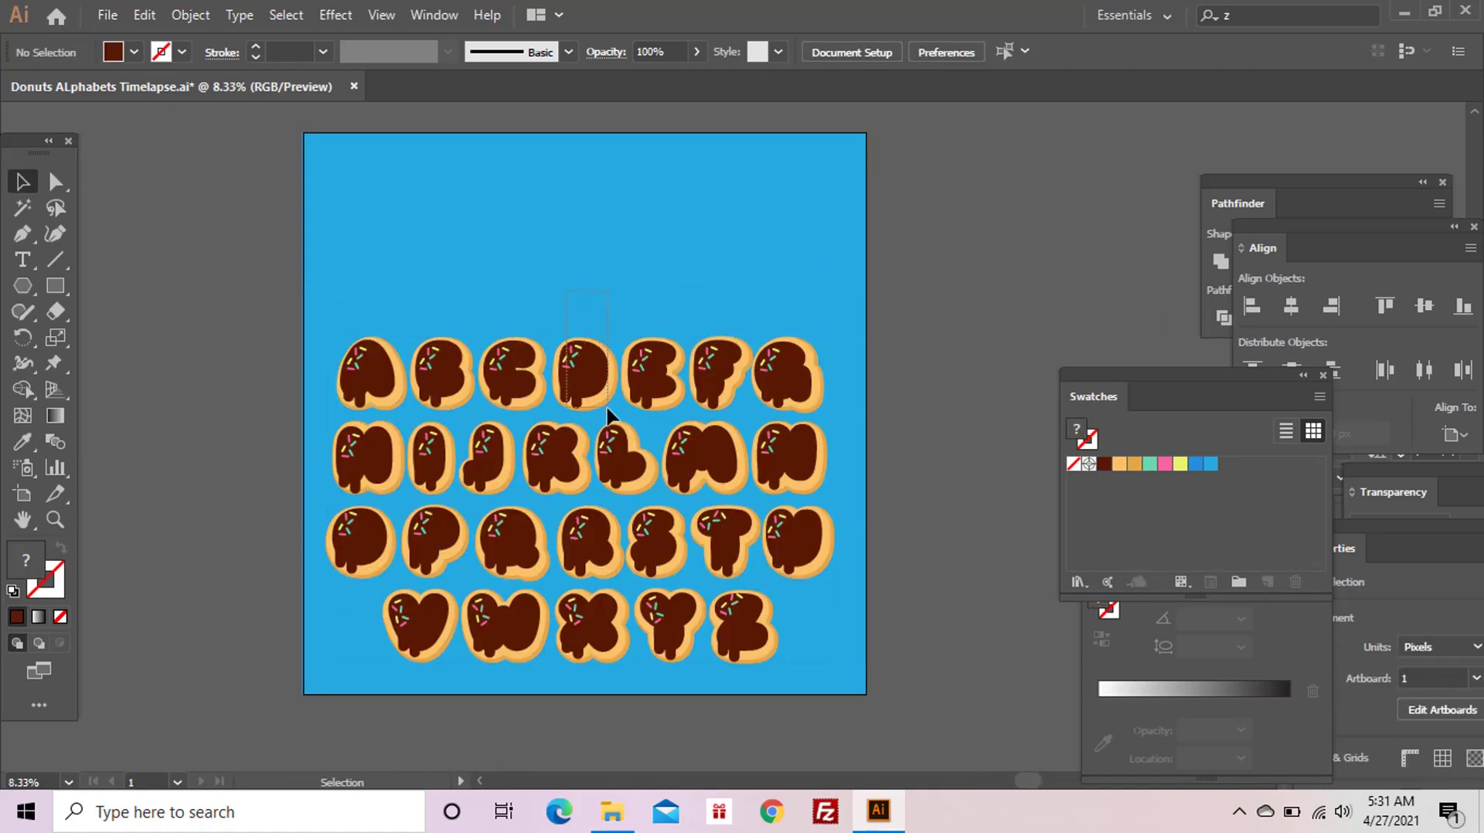
{"action": "left_click", "coordinate": [584, 371]}
{"action": "left_click_drag", "start_coordinate": [471, 255], "coordinate": [396, 255]}
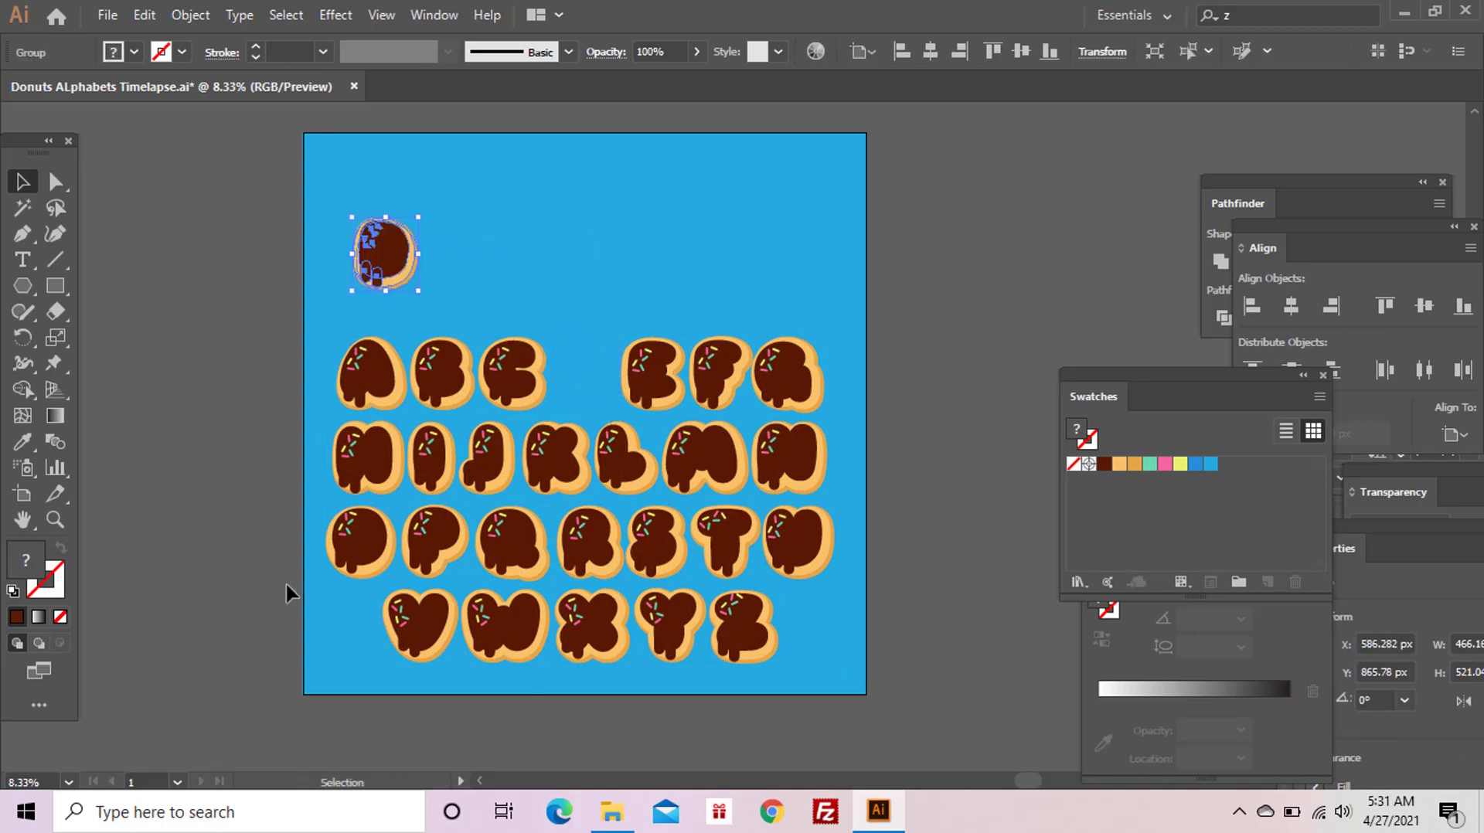
{"action": "left_click_drag", "start_coordinate": [393, 516], "coordinate": [502, 275]}
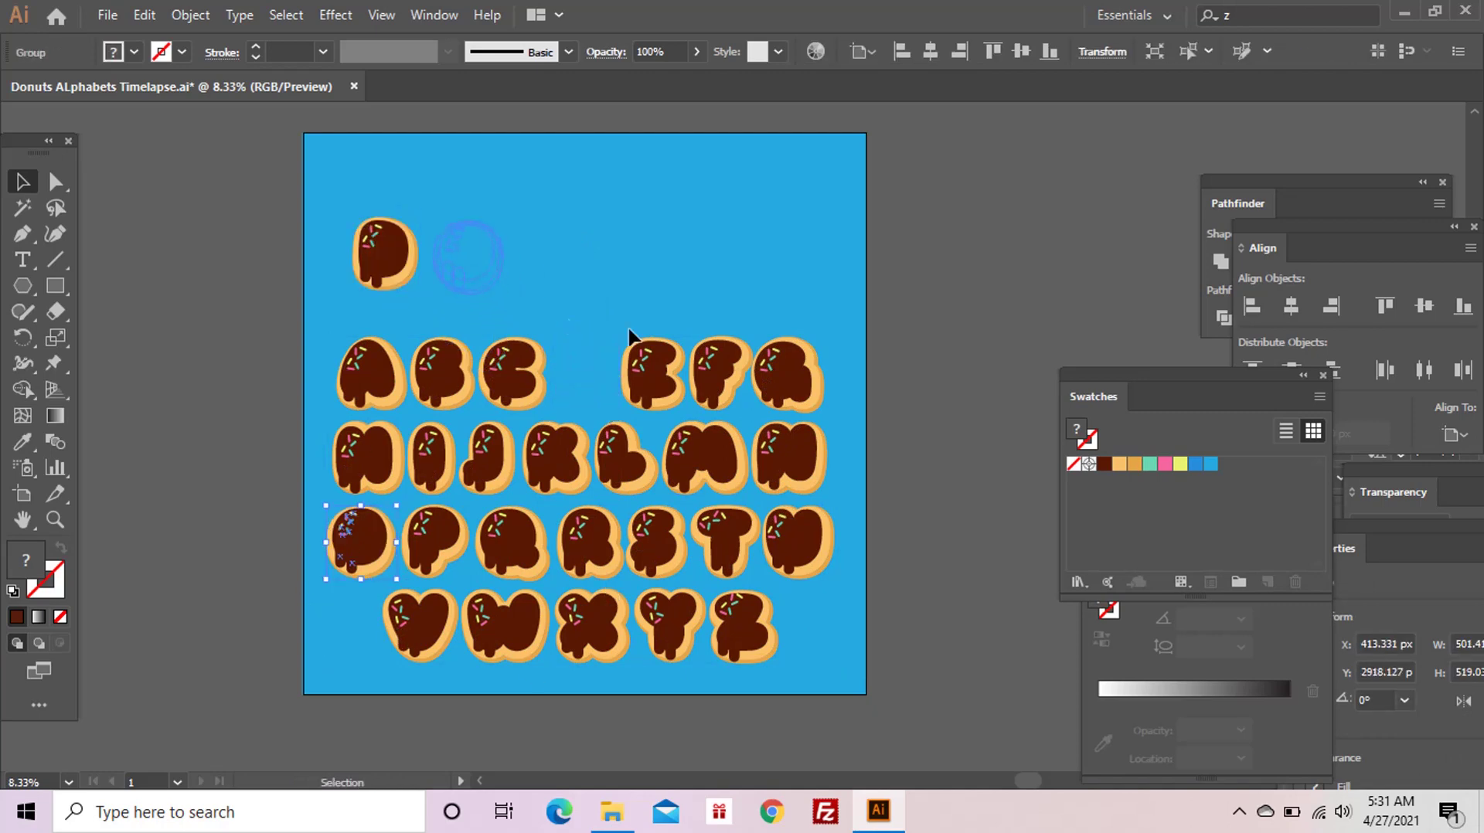
{"action": "key", "text": "ctrl+z"}
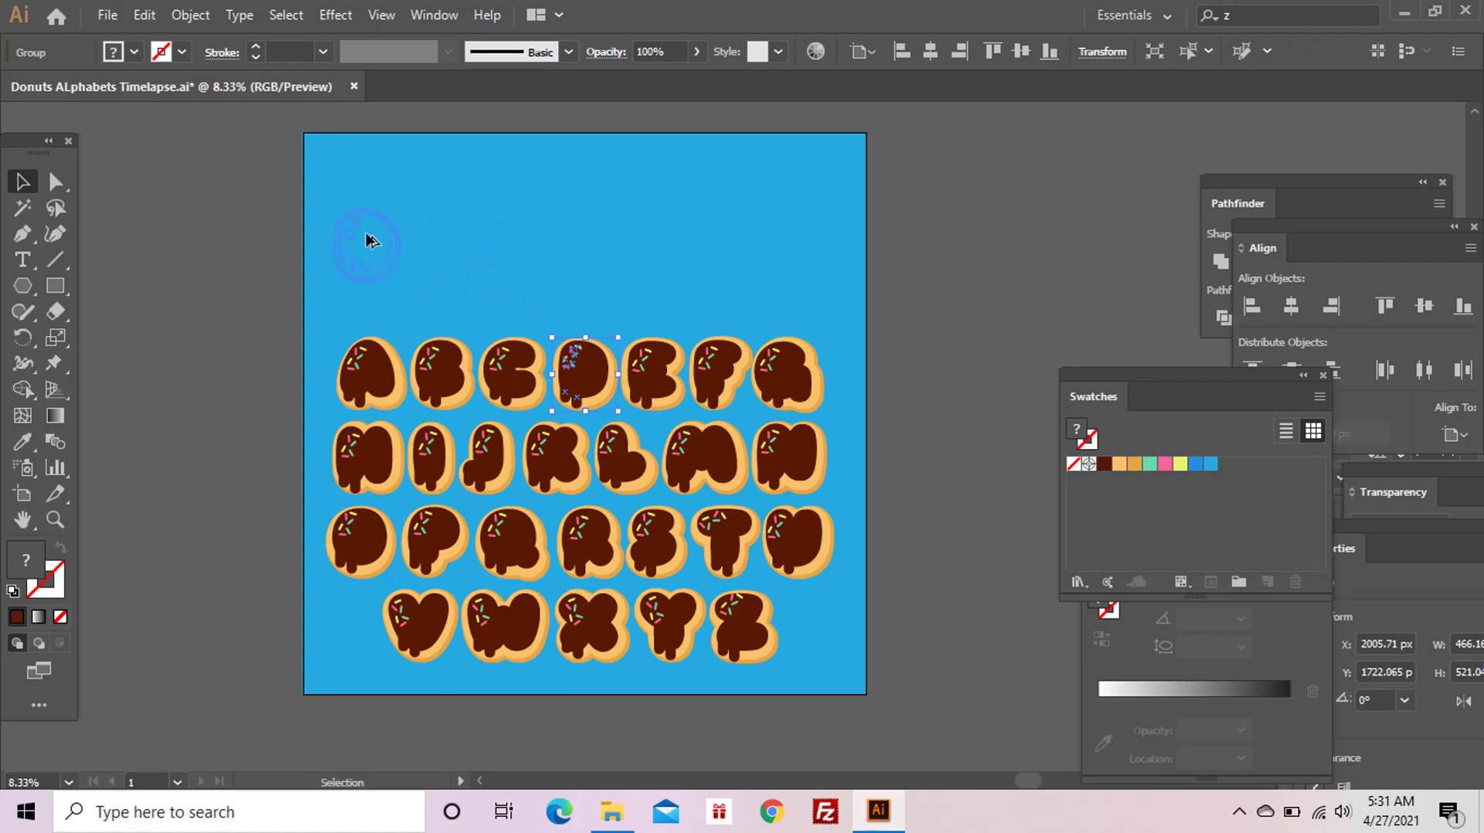
{"action": "left_click_drag", "start_coordinate": [368, 241], "coordinate": [367, 243]}
- Copy the O, N, U, T and S donuts into the title row
{"action": "left_click", "coordinate": [381, 541]}
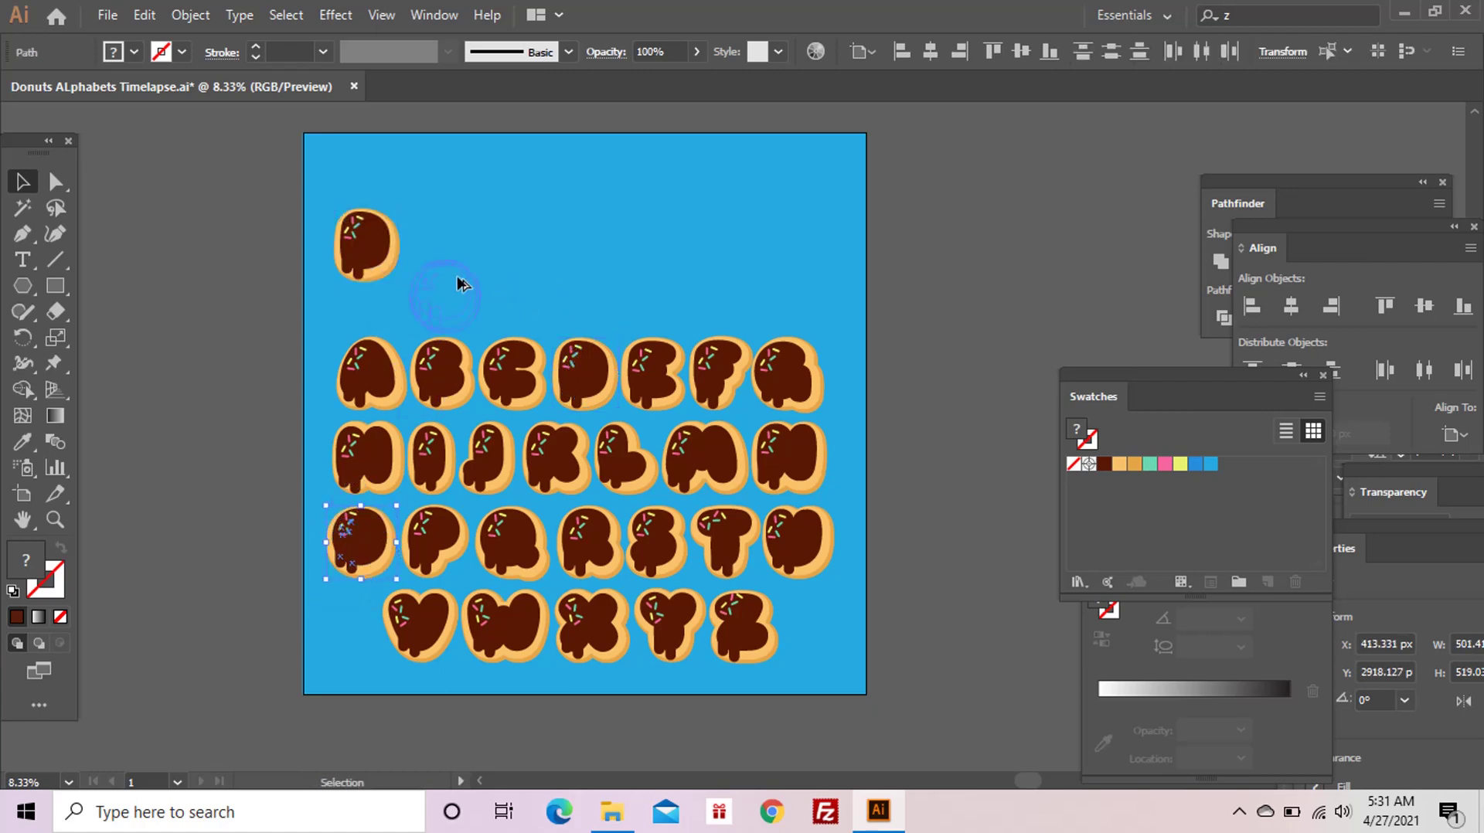
{"action": "left_click_drag", "start_coordinate": [458, 249], "coordinate": [459, 249]}
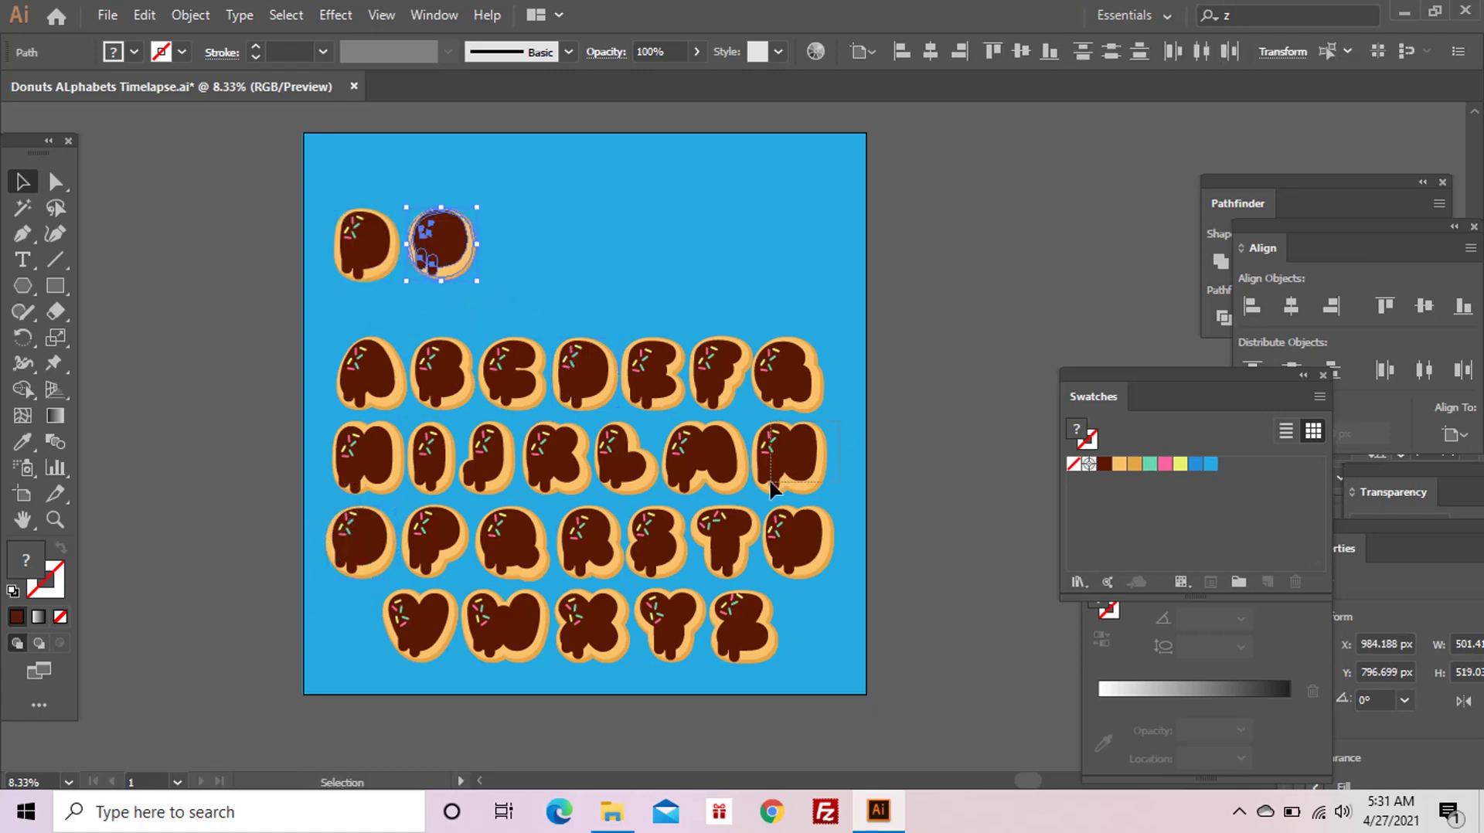
{"action": "left_click_drag", "start_coordinate": [771, 488], "coordinate": [511, 253]}
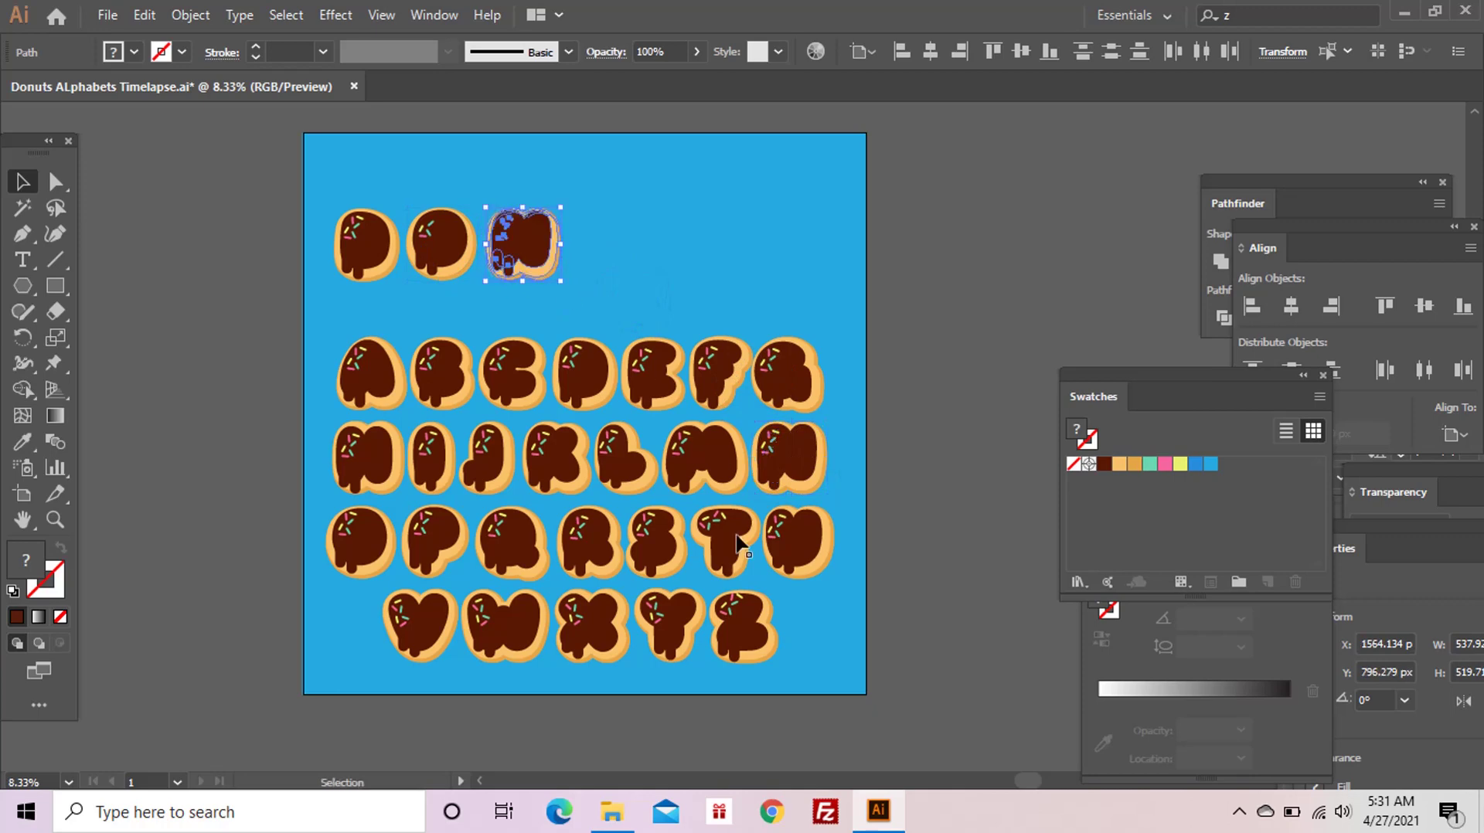
{"action": "left_click_drag", "start_coordinate": [772, 561], "coordinate": [594, 246]}
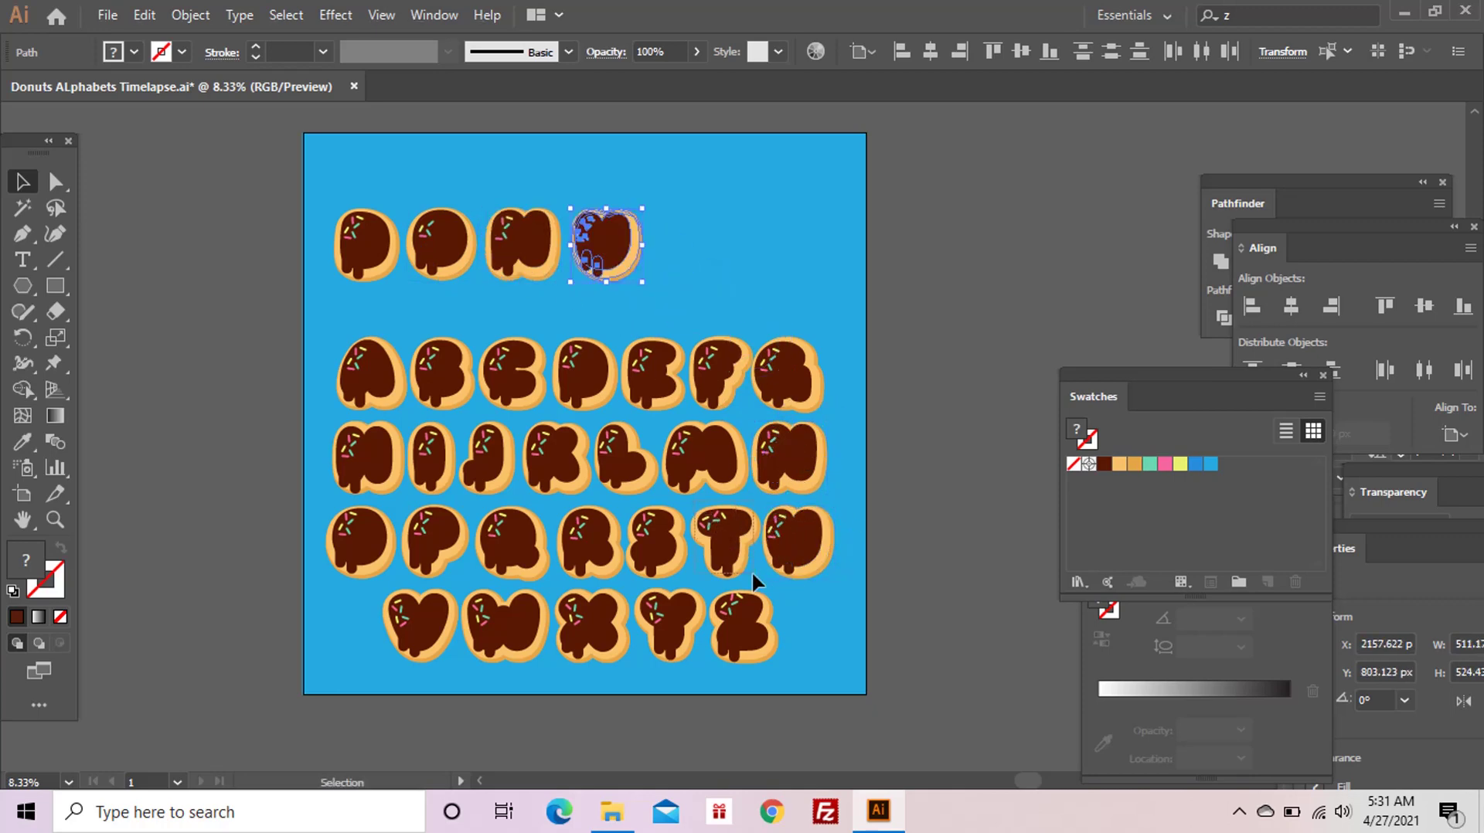
{"action": "mouse_move", "coordinate": [727, 555]}
{"action": "left_mouse_down"}
{"action": "mouse_move", "coordinate": [698, 232]}
{"action": "mouse_move", "coordinate": [688, 245]}
{"action": "left_mouse_up"}
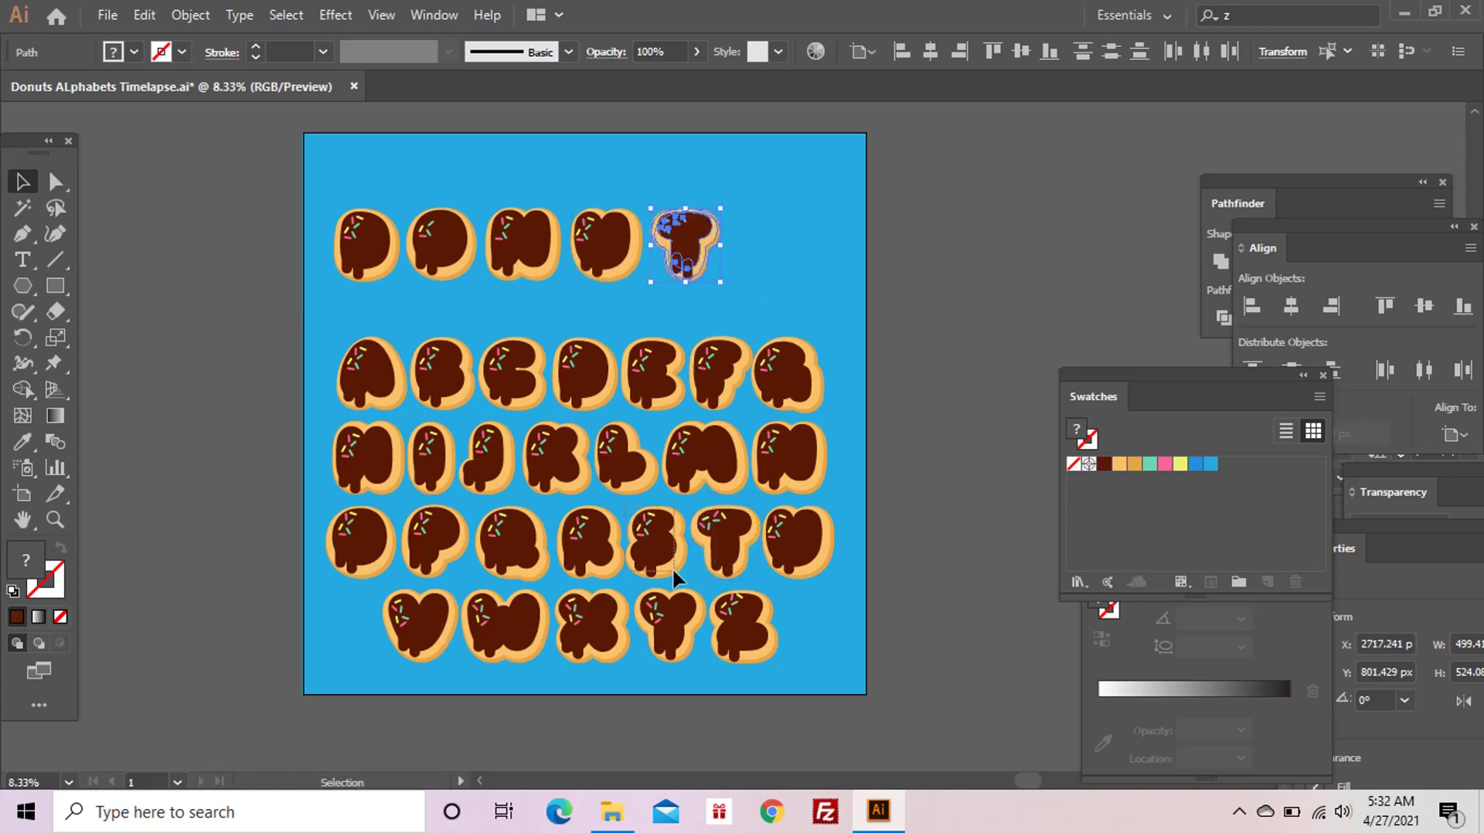
{"action": "left_click_drag", "start_coordinate": [675, 576], "coordinate": [779, 264]}
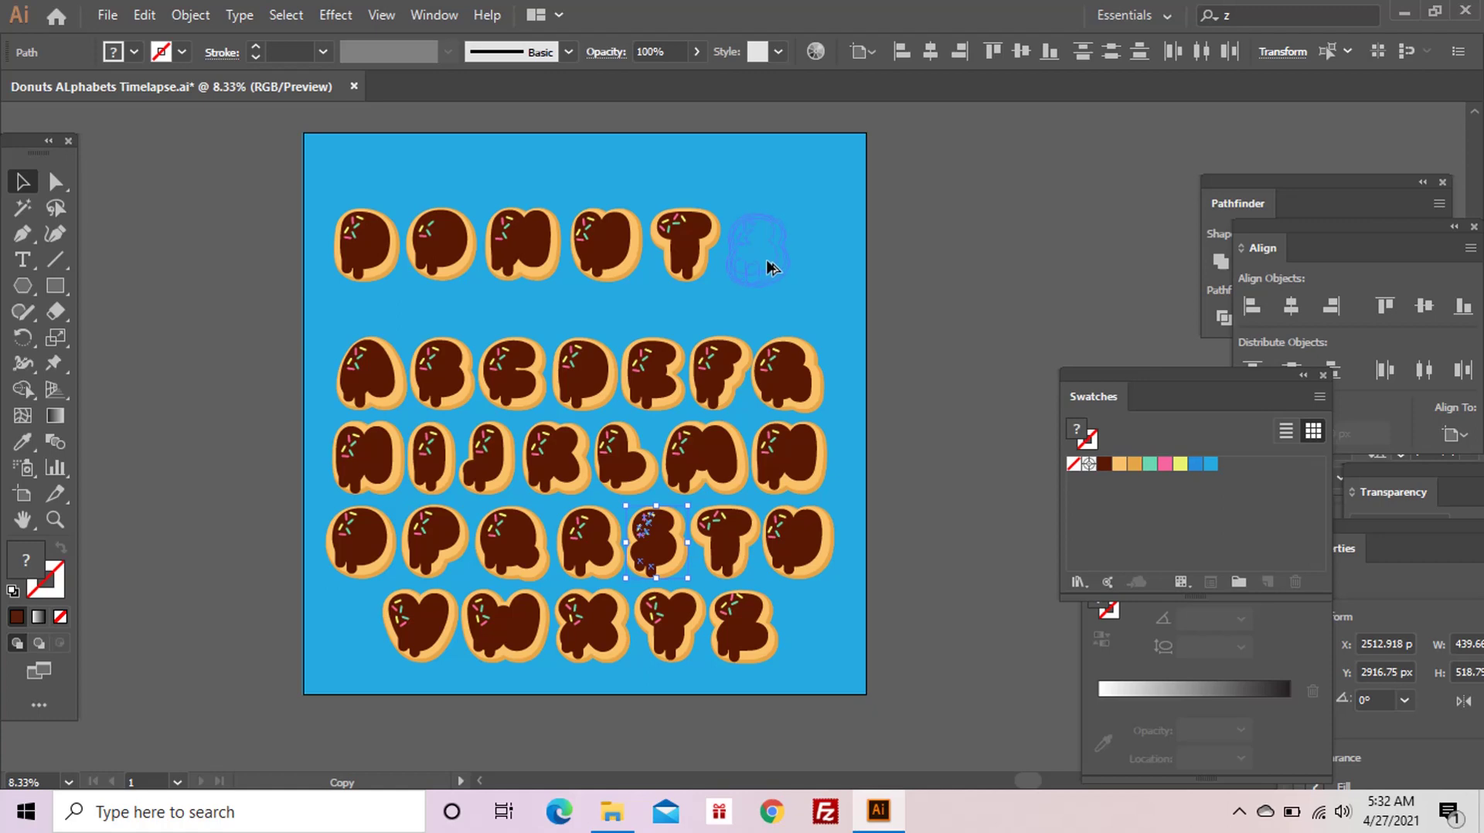
- Set the S copy after the T and adjust a title-row letter's position
{"action": "left_click_drag", "start_coordinate": [773, 271], "coordinate": [773, 270]}
{"action": "key", "text": "ctrl+="}
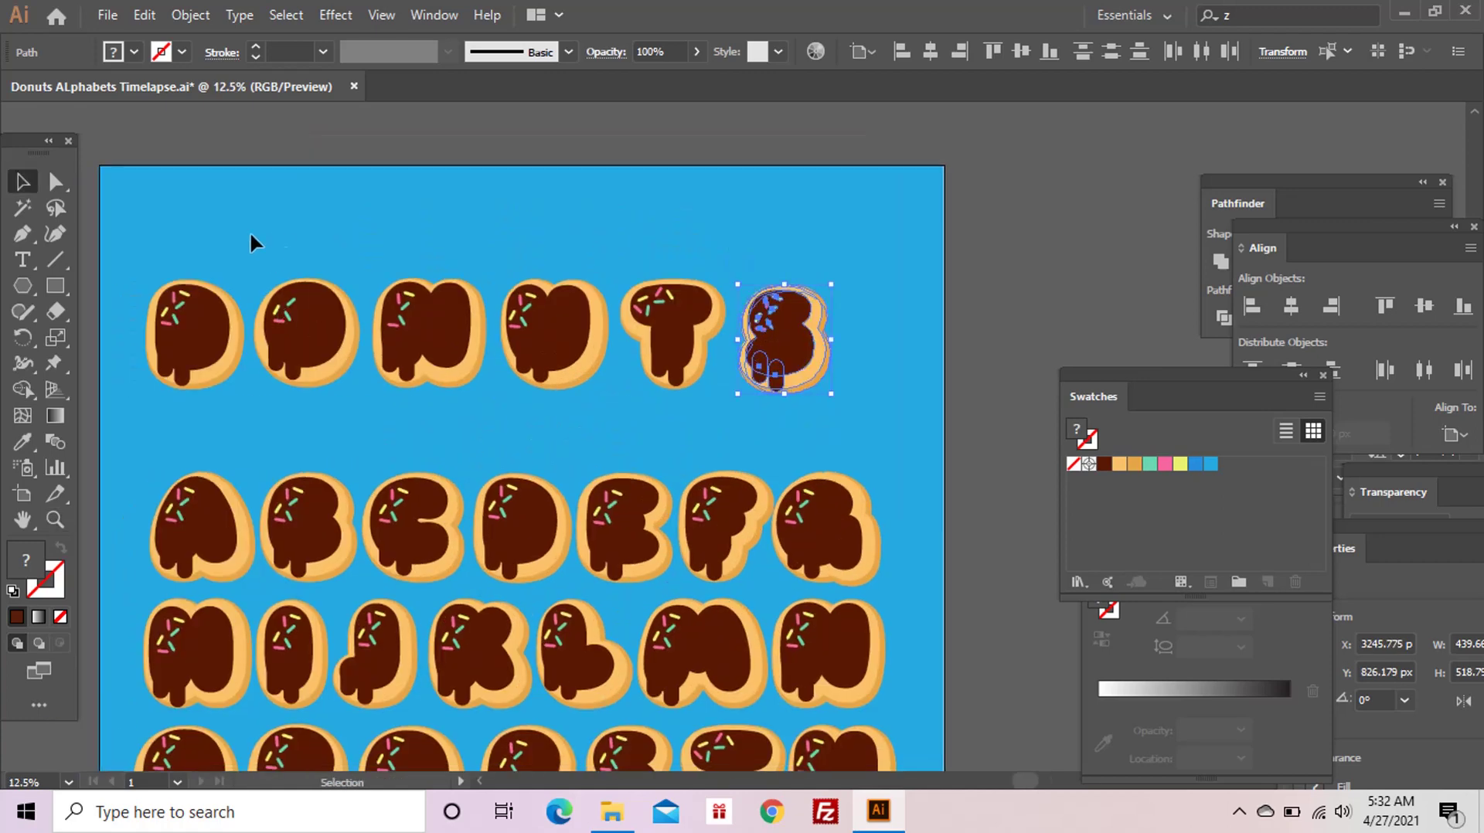
{"action": "left_click", "coordinate": [307, 317]}
{"action": "left_click_drag", "start_coordinate": [338, 358], "coordinate": [334, 360]}
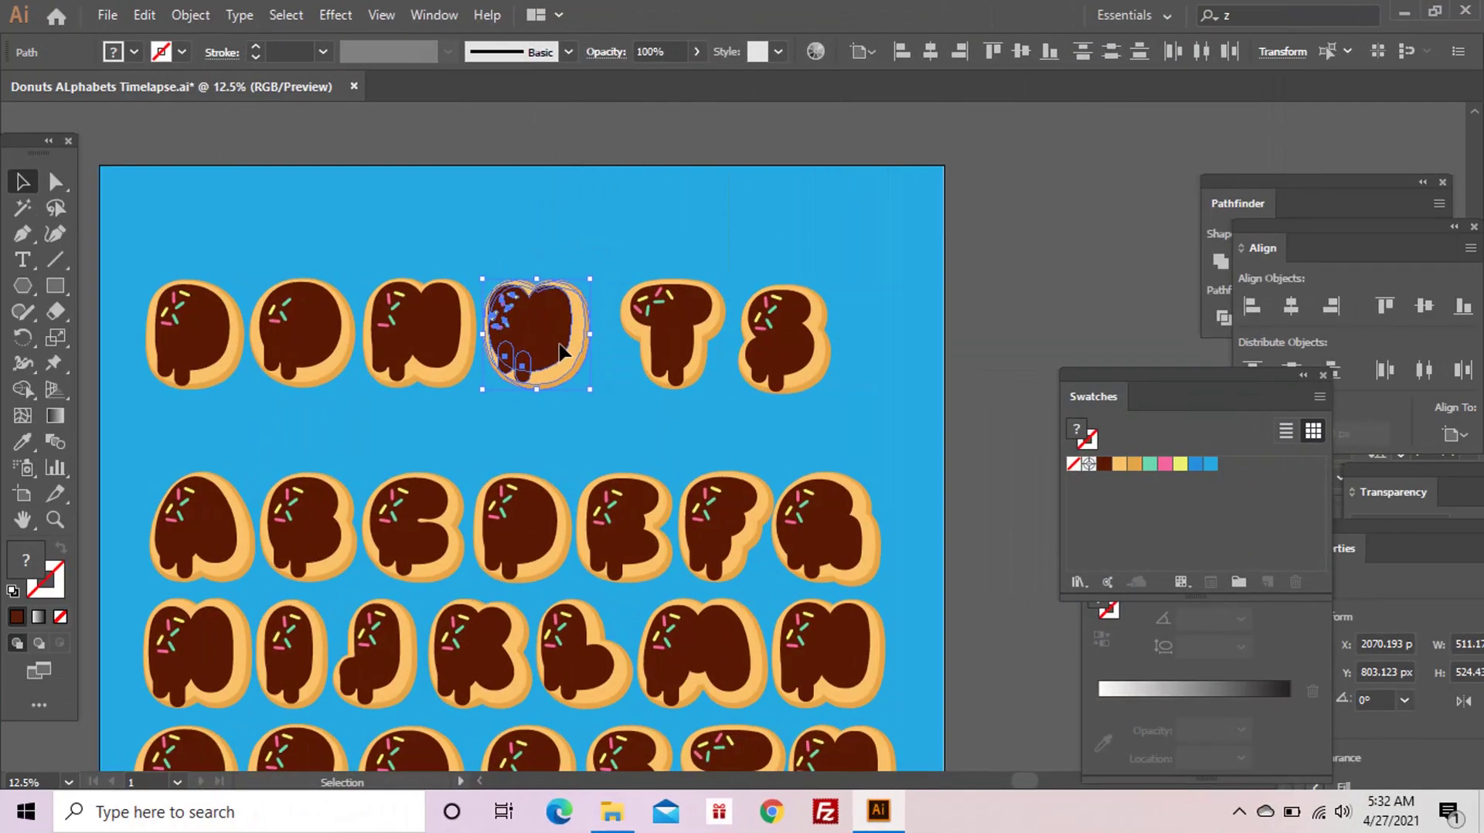
{"action": "key", "text": "ctrl+a"}
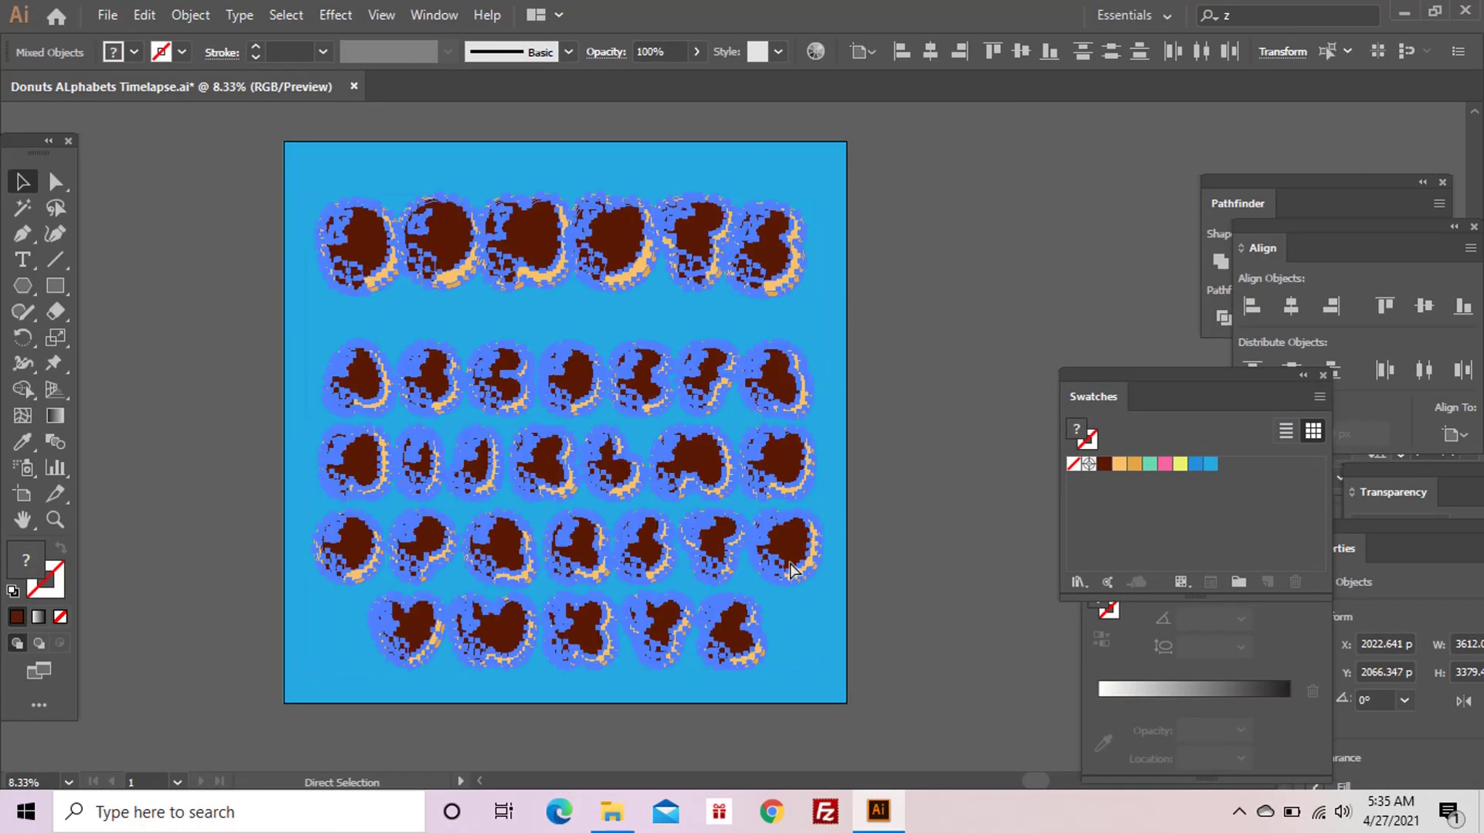
- Nudge all the letters right and unite them with Pathfinder into one blue shape
{"action": "left_click_drag", "start_coordinate": [792, 570], "coordinate": [794, 572]}
{"action": "key", "text": "Right"}
{"action": "key", "text": "Right"}
{"action": "key", "text": "Right"}
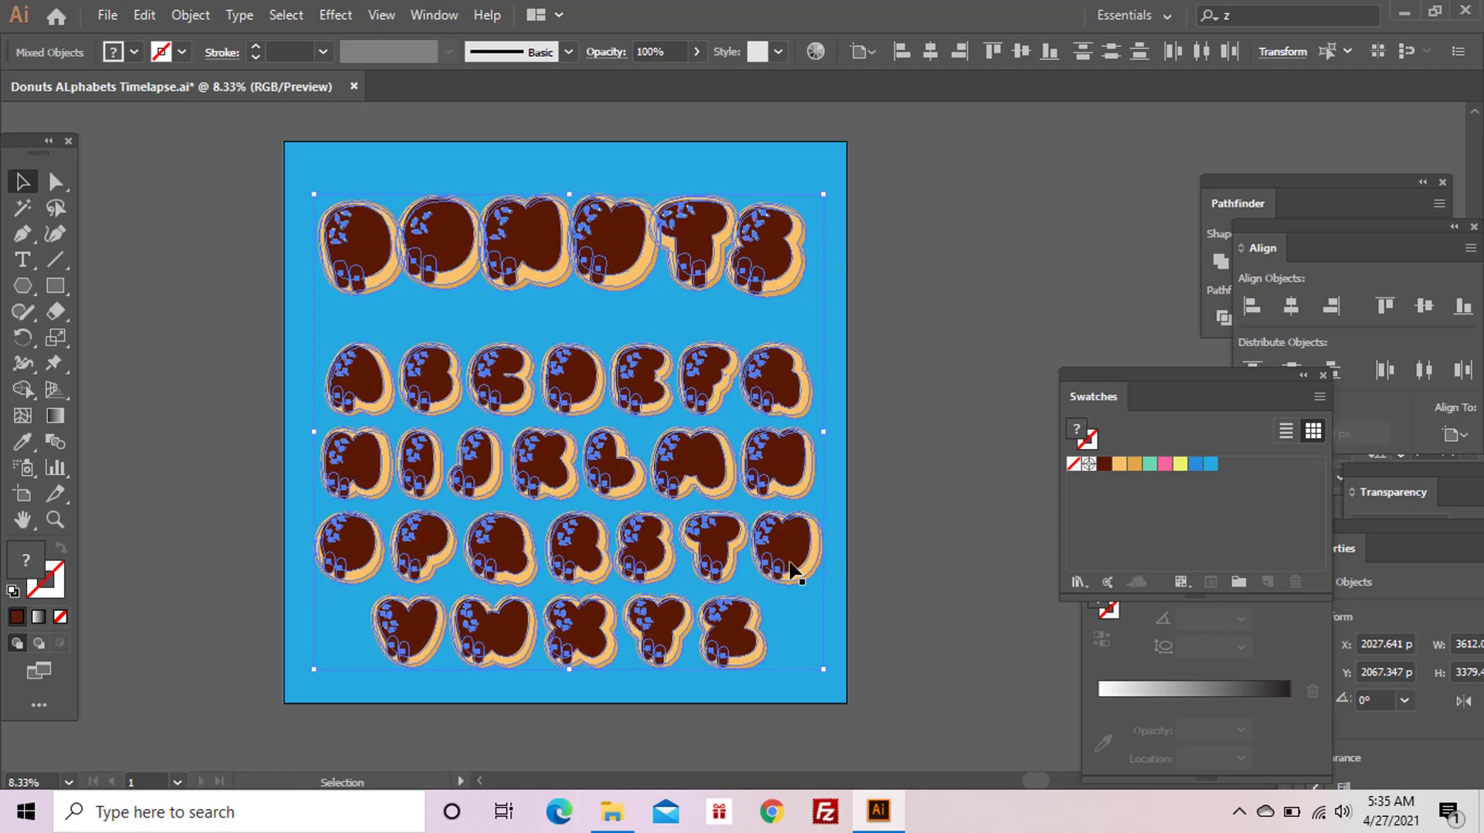
{"action": "left_click", "coordinate": [1226, 263]}
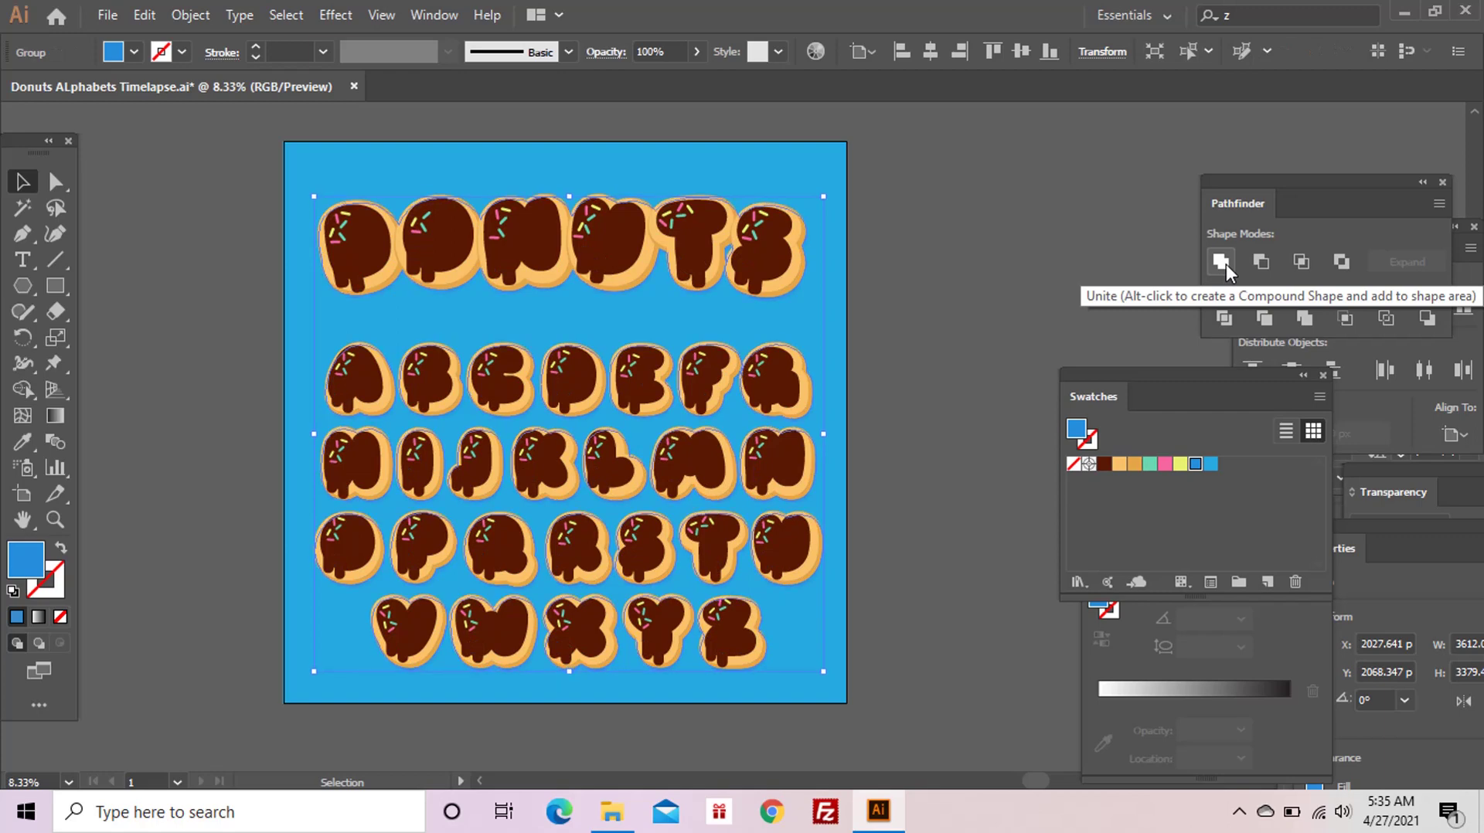
{"action": "left_click", "coordinate": [1184, 359]}
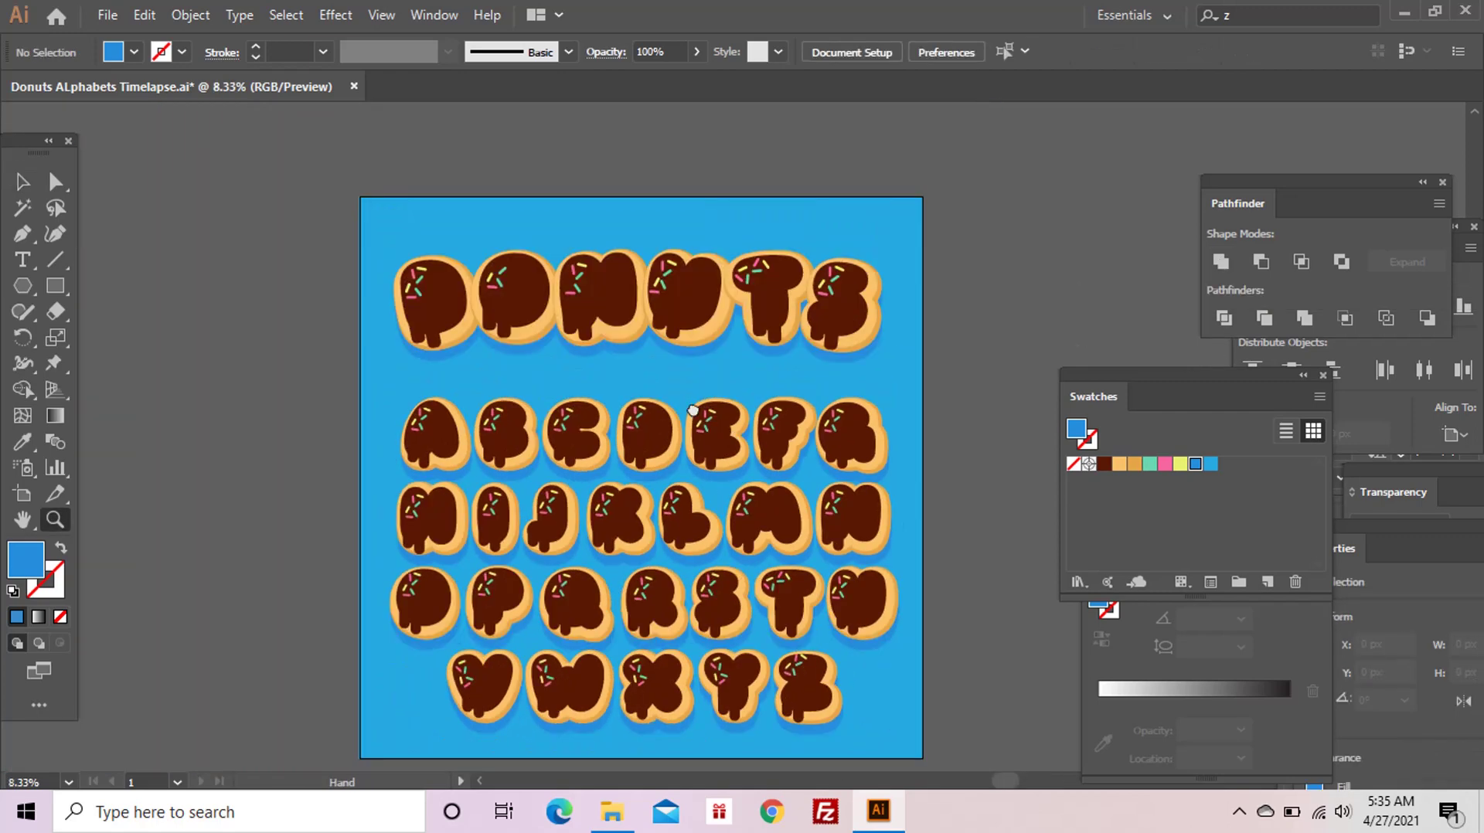
{"action": "left_click", "coordinate": [53, 288]}
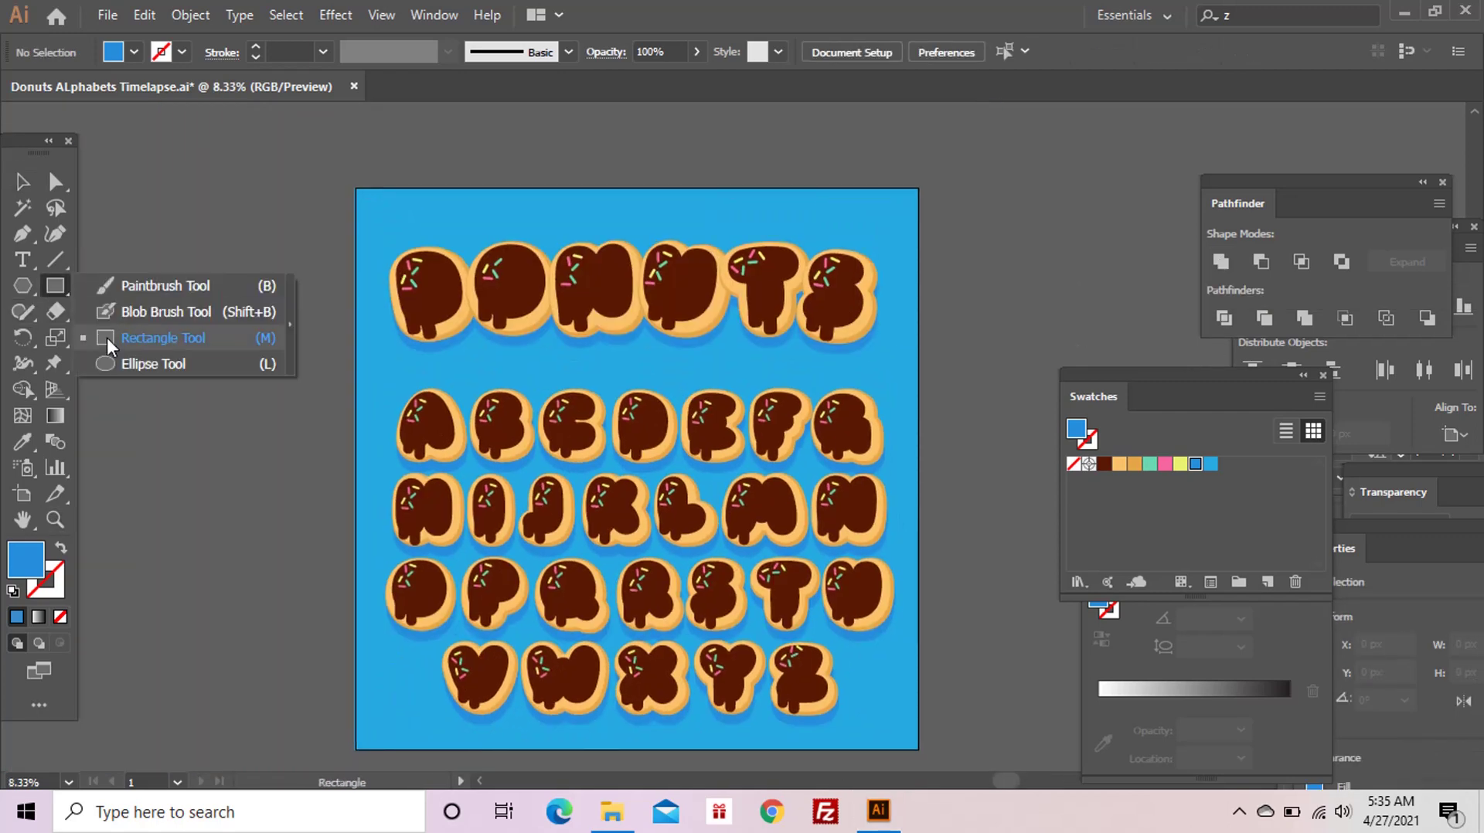
- Draw a long tan-filled bar between the DONUTS title and the alphabet rows
{"action": "left_click_drag", "start_coordinate": [53, 297], "coordinate": [170, 340]}
{"action": "left_click_drag", "start_coordinate": [853, 379], "coordinate": [853, 380]}
{"action": "key", "text": "a"}
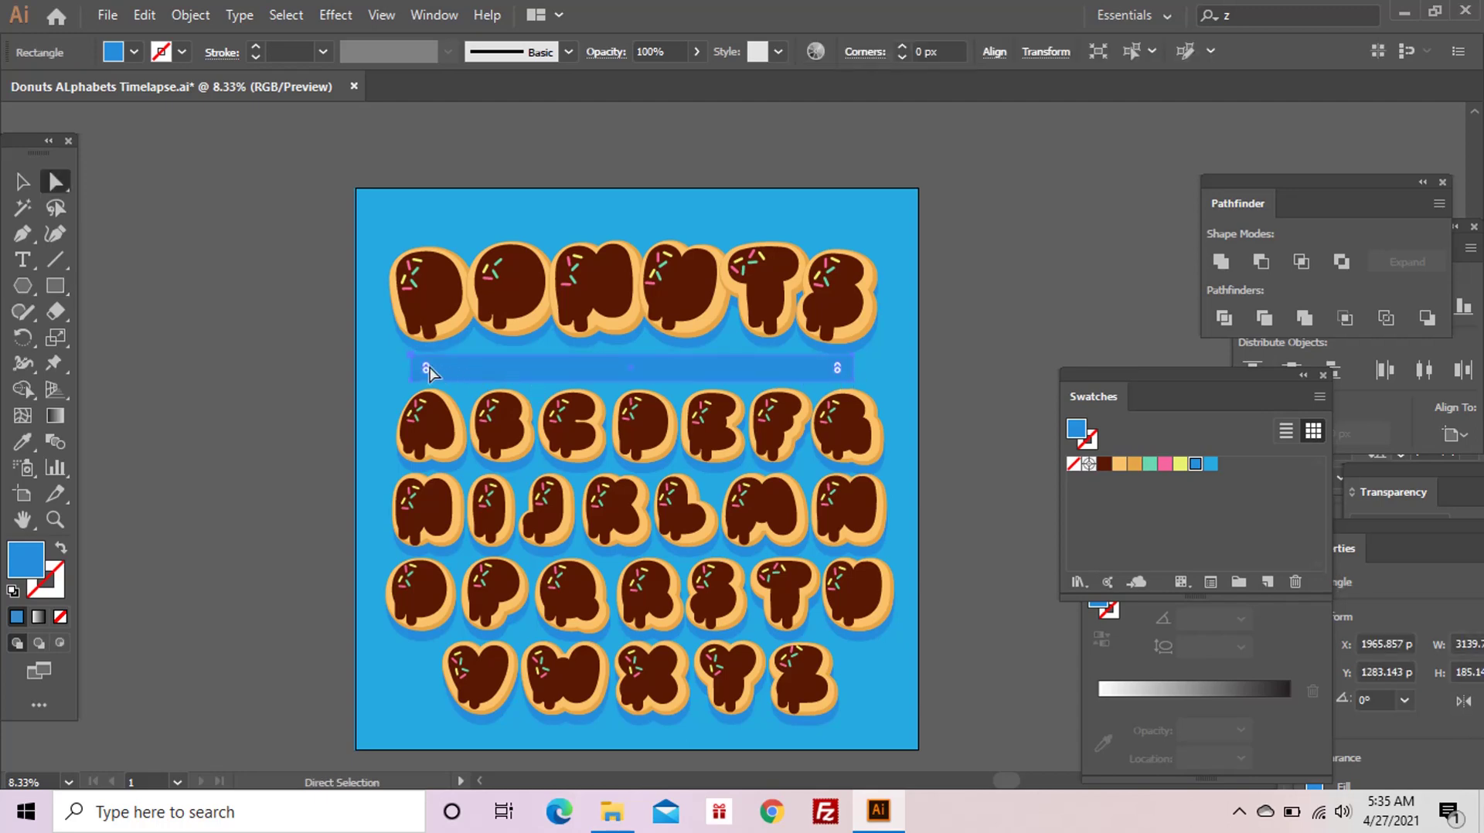
{"action": "left_click", "coordinate": [1119, 464]}
{"action": "key", "text": "v"}
- Select the title letters and the tan bar, then start a text object on the bar
{"action": "left_click_drag", "start_coordinate": [311, 168], "coordinate": [883, 331]}
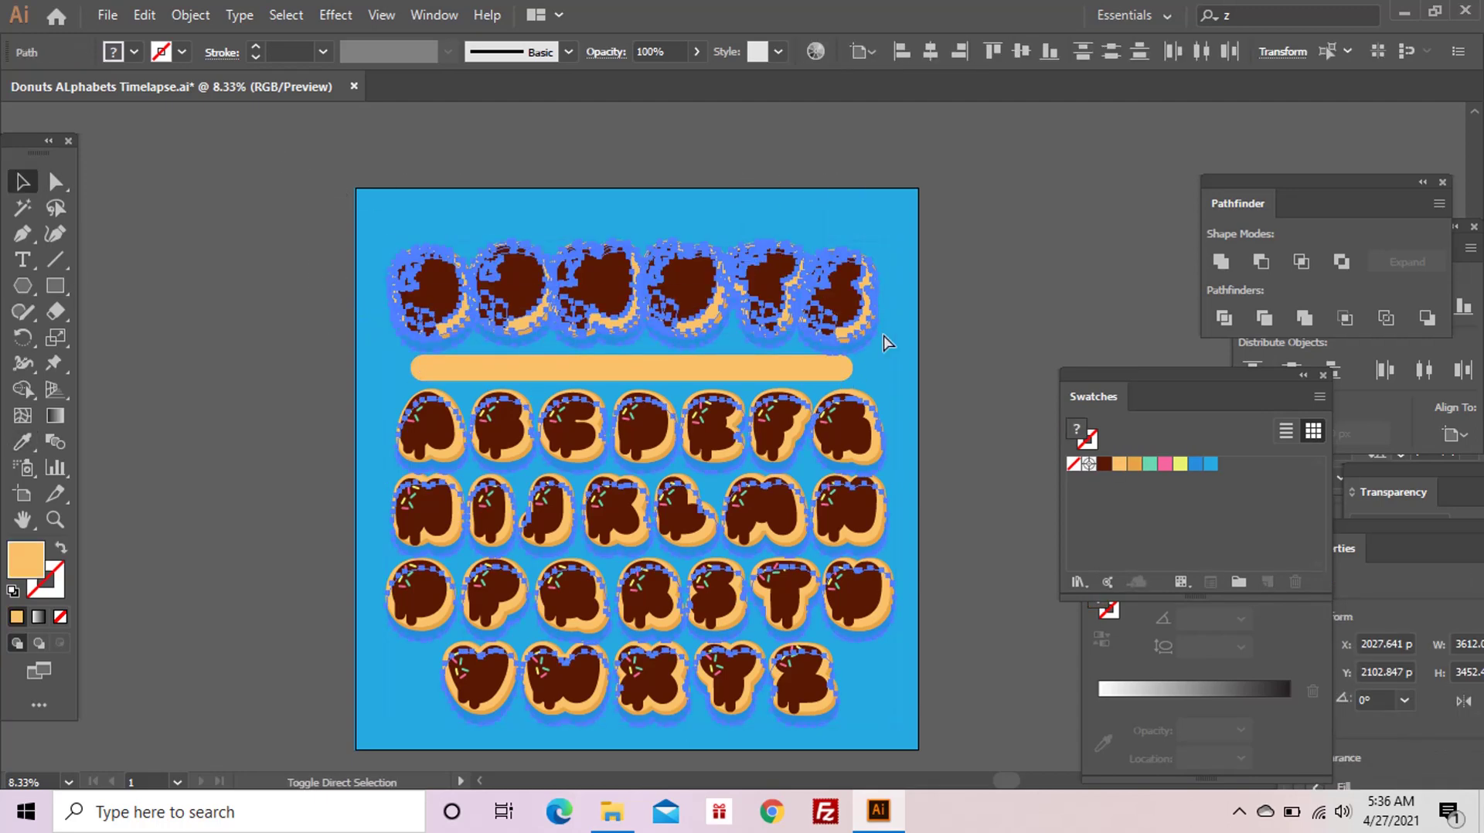
{"action": "mouse_move", "coordinate": [319, 164]}
{"action": "left_mouse_down"}
{"action": "mouse_move", "coordinate": [808, 334]}
{"action": "mouse_move", "coordinate": [872, 331]}
{"action": "left_mouse_up"}
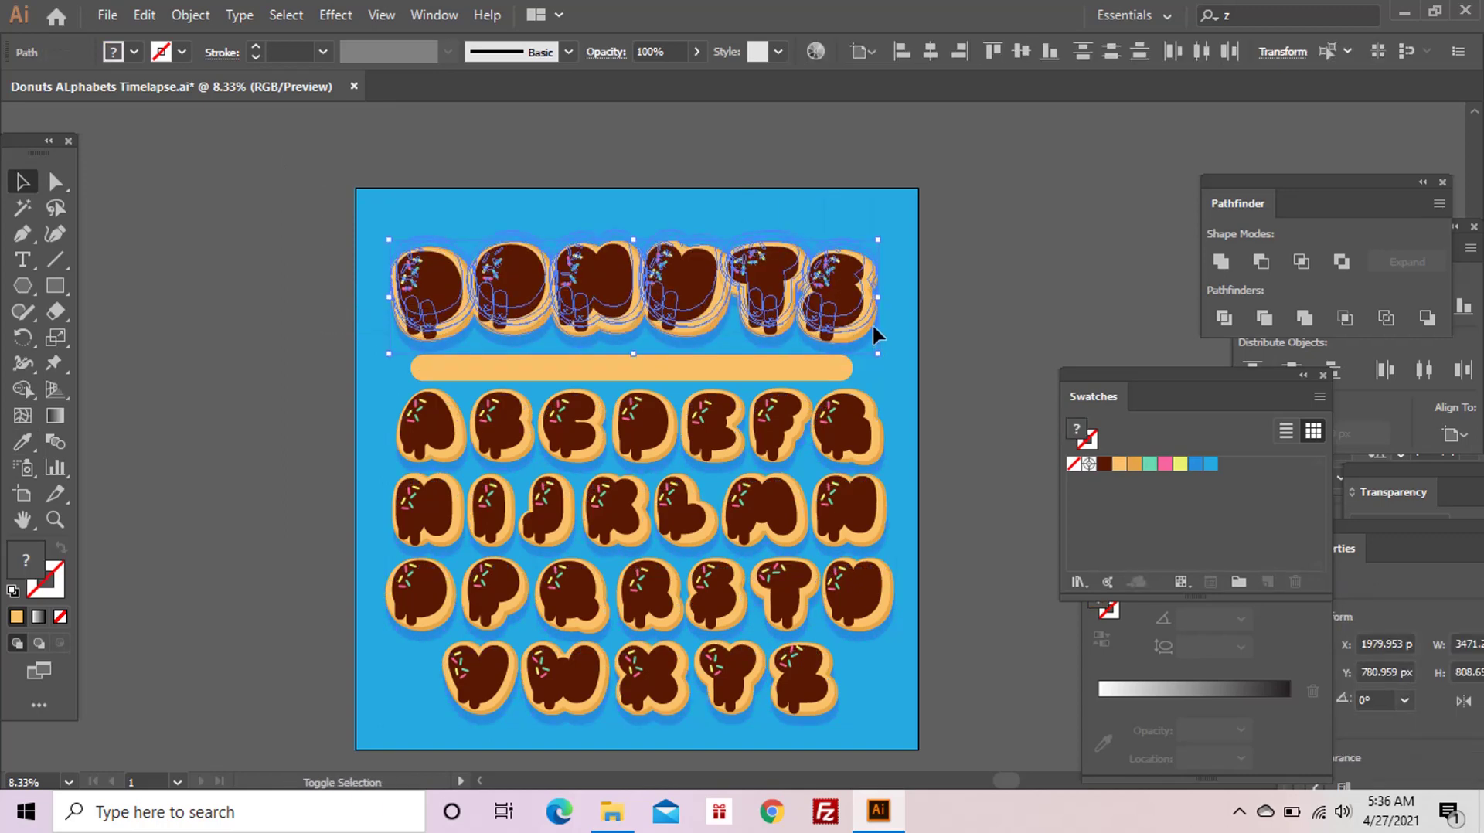
{"action": "left_click", "coordinate": [850, 368]}
{"action": "key", "text": "z"}
{"action": "left_click", "coordinate": [707, 394]}
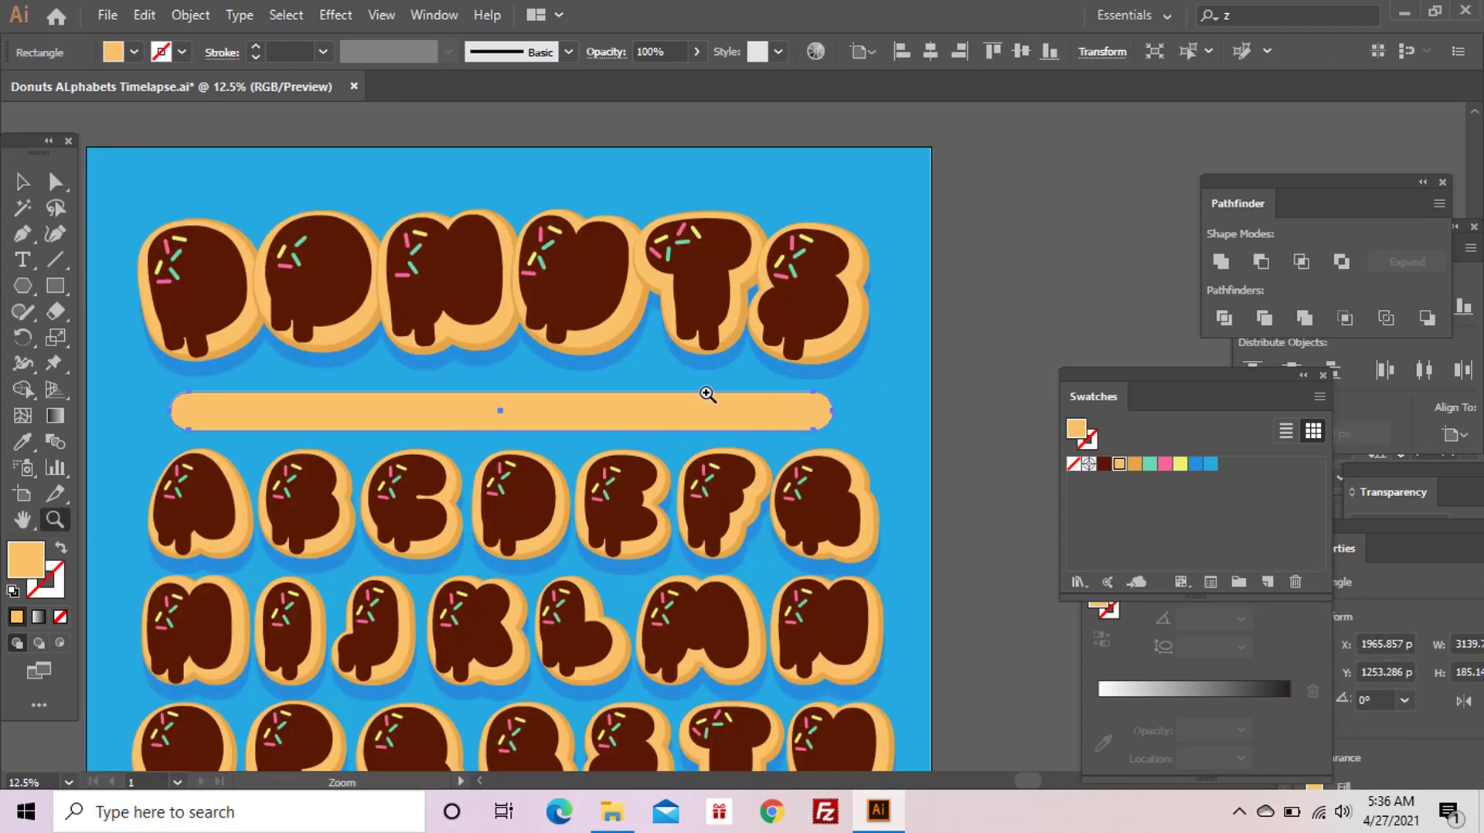
{"action": "left_click", "coordinate": [473, 412]}
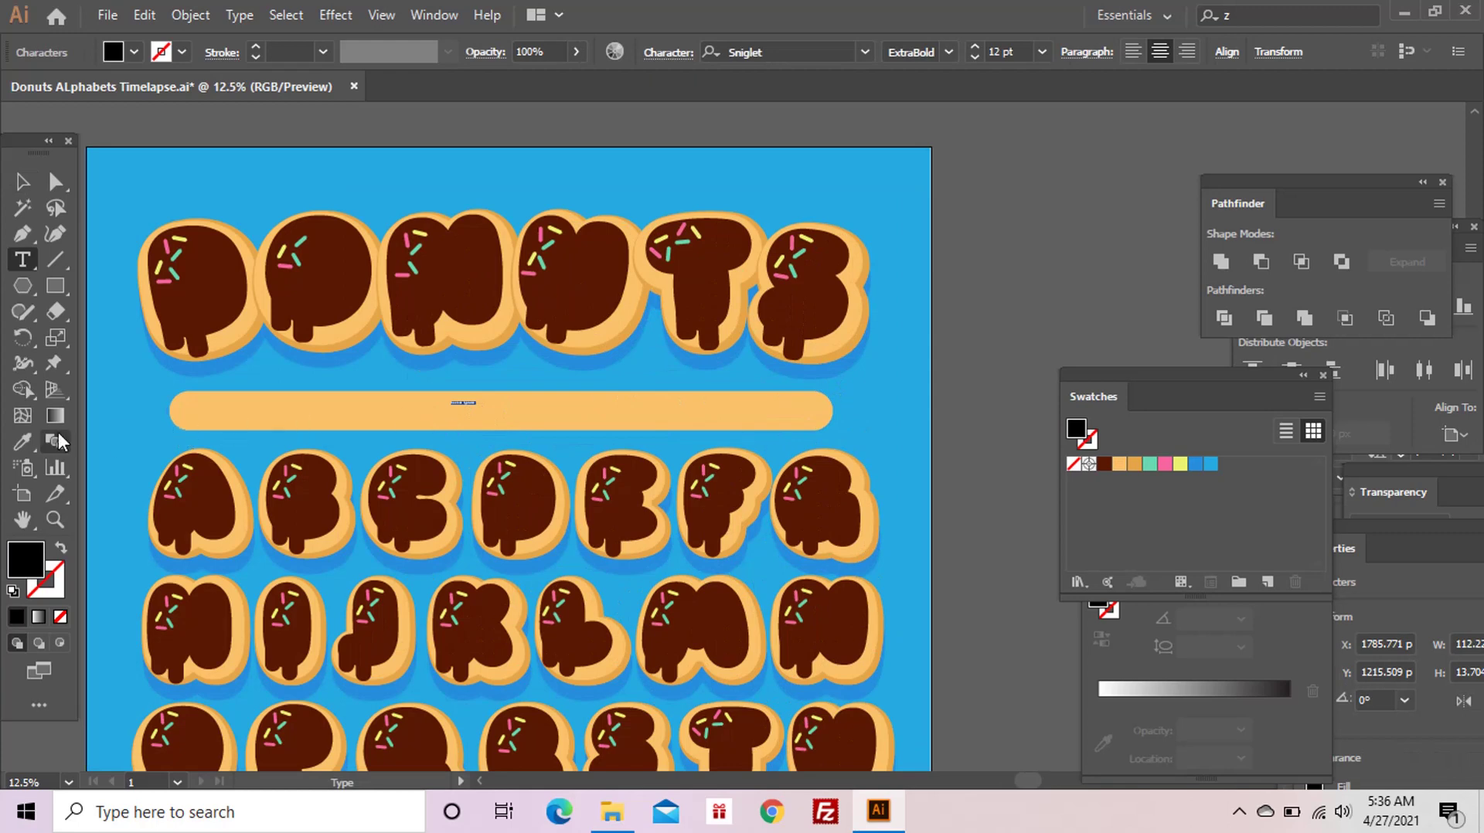
- Add dark brown banner text reading 'Editable Vector Donusts Alphabet'
{"action": "left_click", "coordinate": [326, 300]}
{"action": "key", "text": "v"}
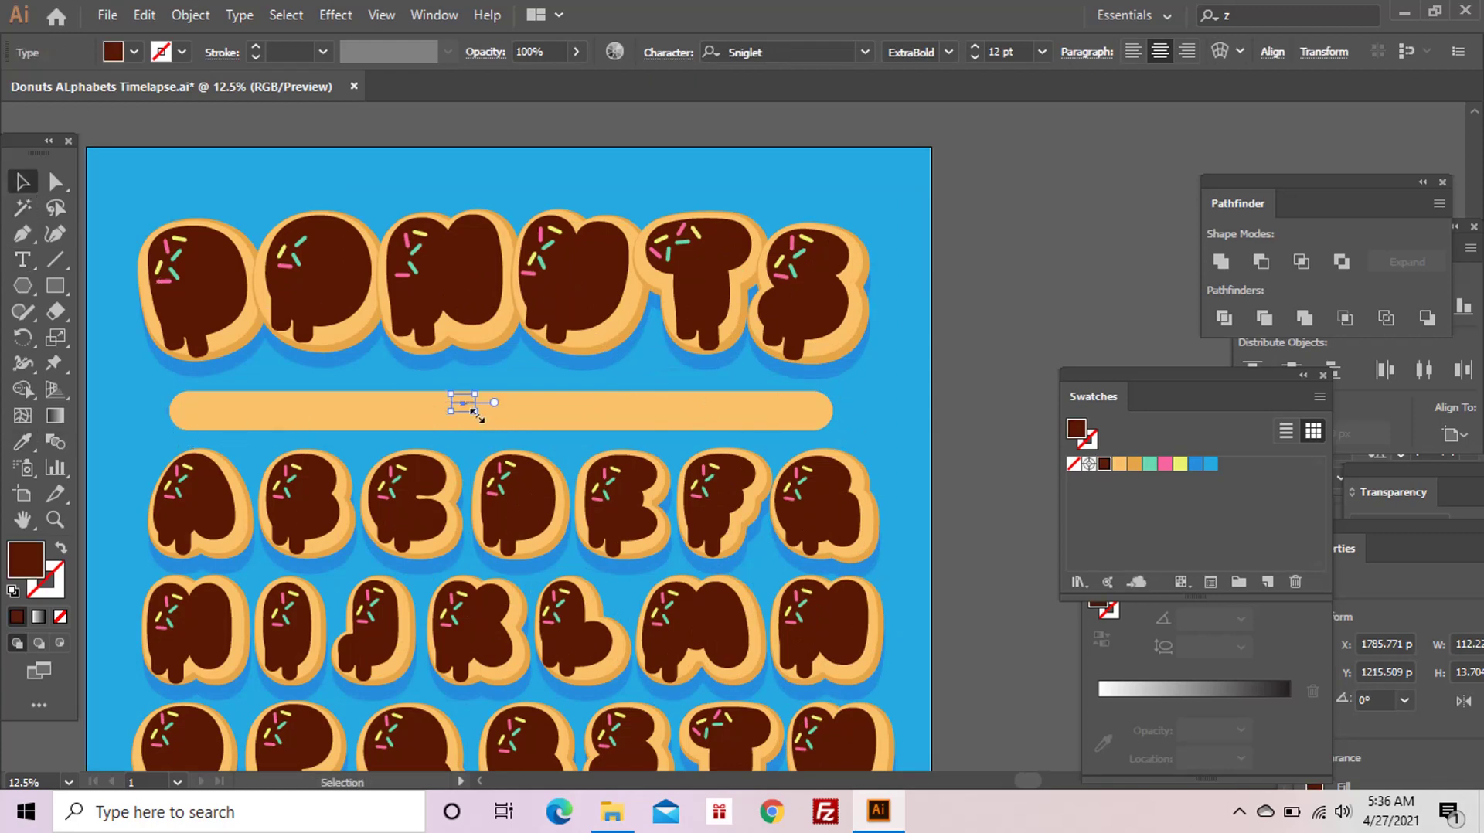
{"action": "mouse_move", "coordinate": [475, 413]}
{"action": "left_mouse_down"}
{"action": "mouse_move", "coordinate": [531, 537]}
{"action": "mouse_move", "coordinate": [229, 415]}
{"action": "mouse_move", "coordinate": [516, 415]}
{"action": "left_mouse_up"}
{"action": "double_click", "coordinate": [232, 410]}
{"action": "type", "text": "Ed"}
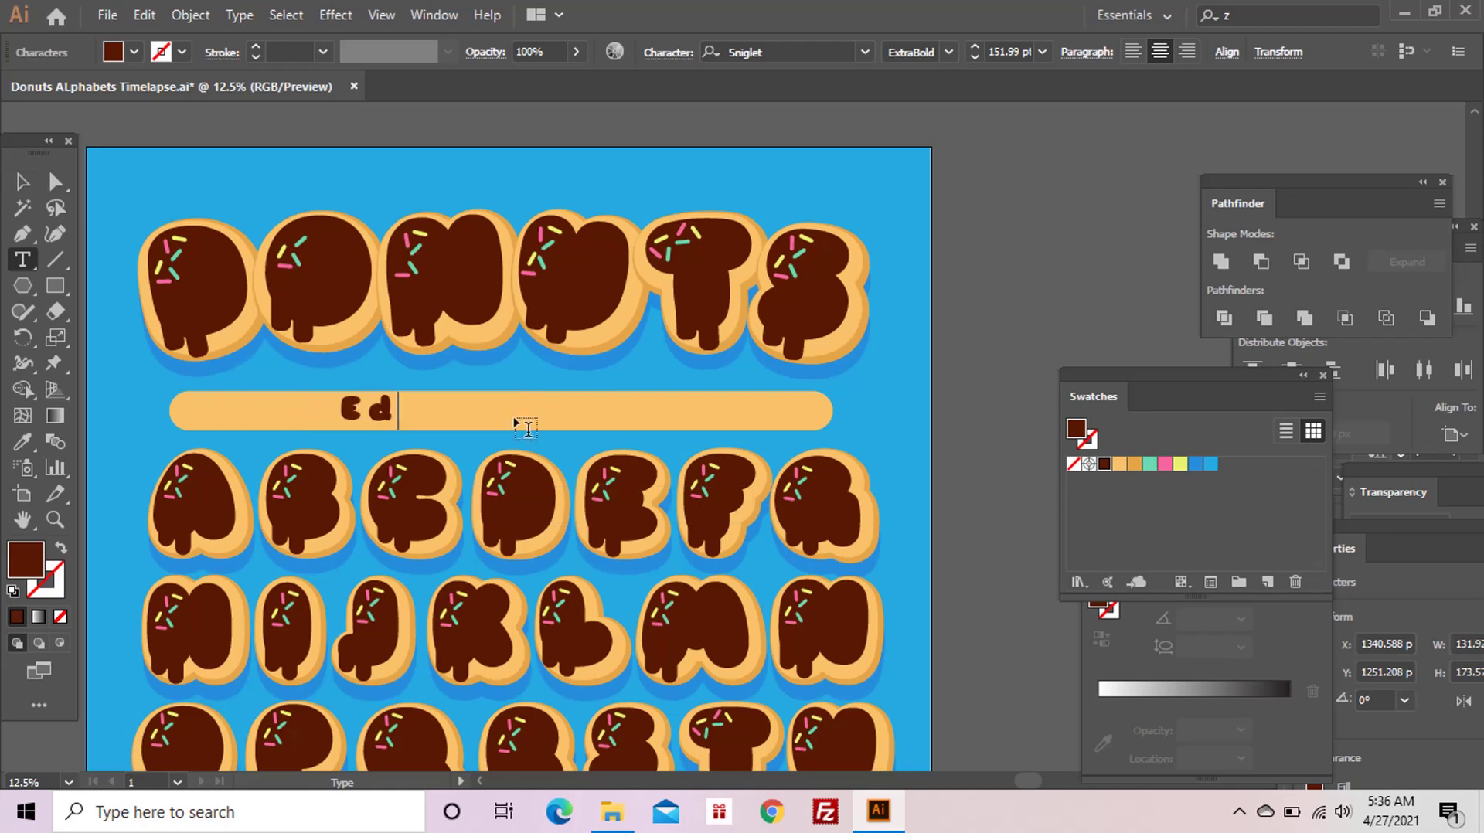
{"action": "type", "text": "itable Vector "}
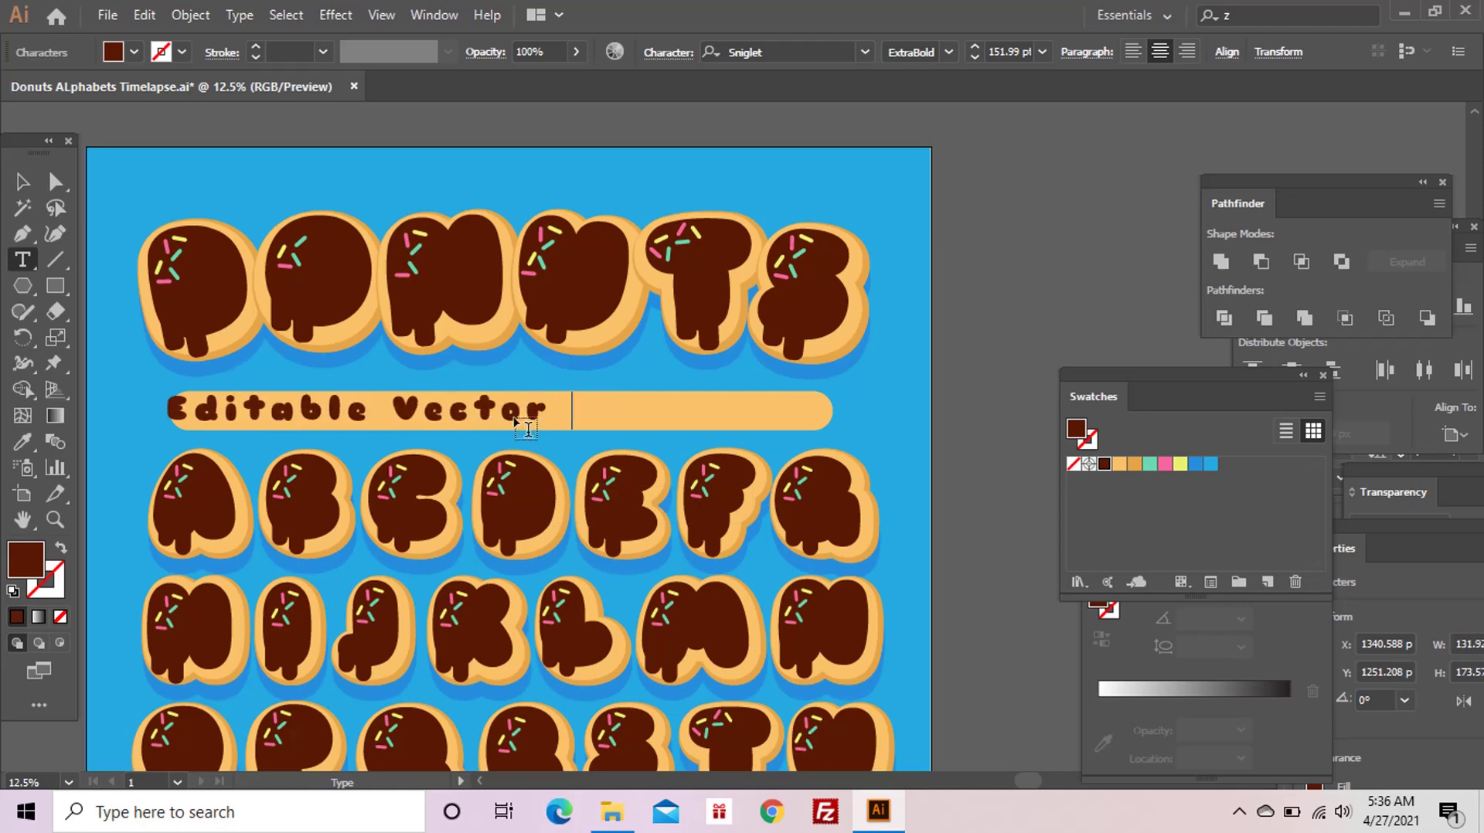
{"action": "type", "text": "Donusts Alpha"}
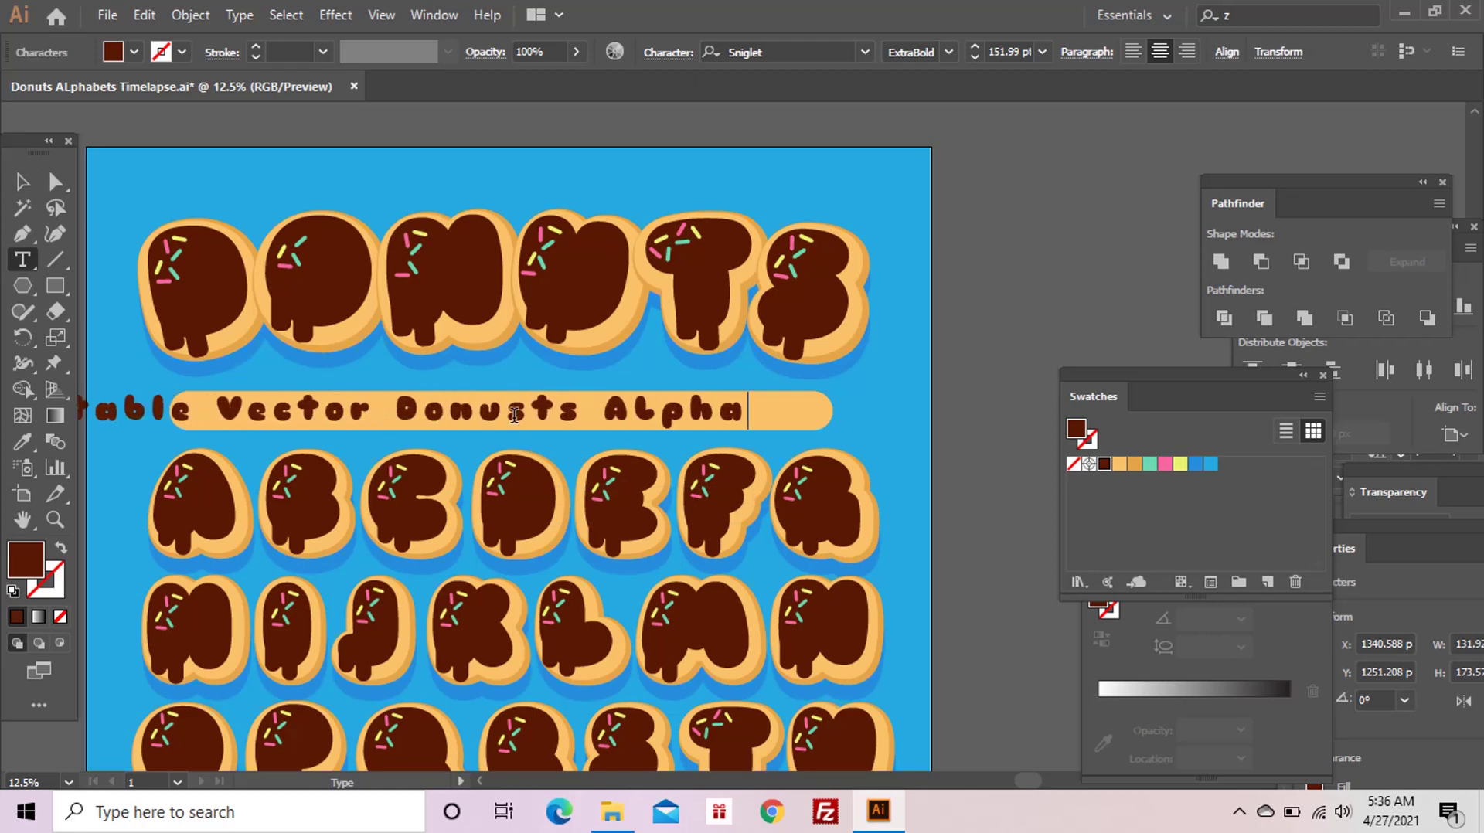
{"action": "type", "text": "bet"}
{"action": "key", "text": "Escape"}
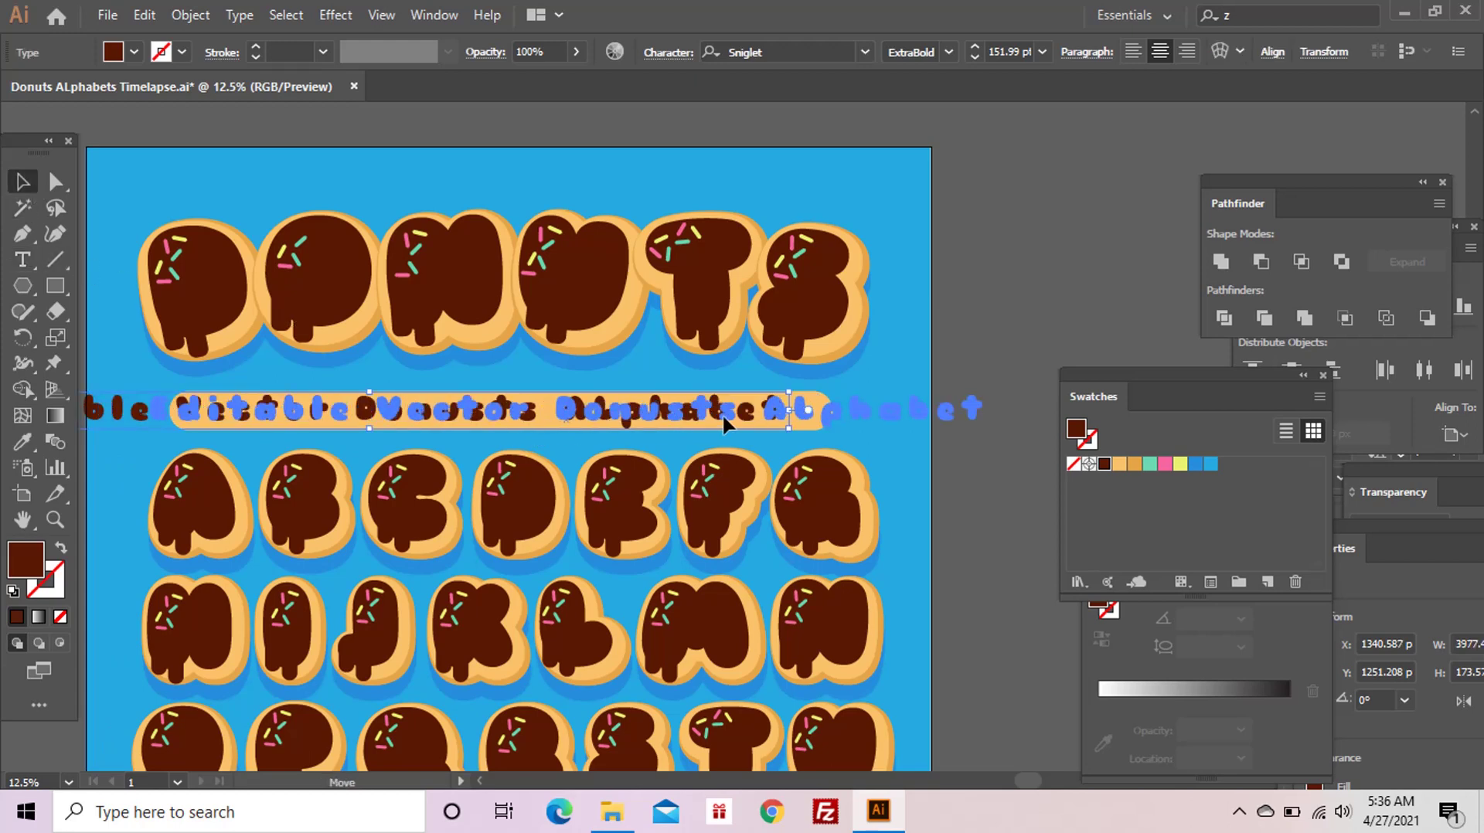
- Move and scale the banner text onto the tan bar, then expand it into outlines
{"action": "mouse_move", "coordinate": [722, 414]}
{"action": "left_mouse_down"}
{"action": "mouse_move", "coordinate": [952, 412]}
{"action": "mouse_move", "coordinate": [871, 407]}
{"action": "left_mouse_up"}
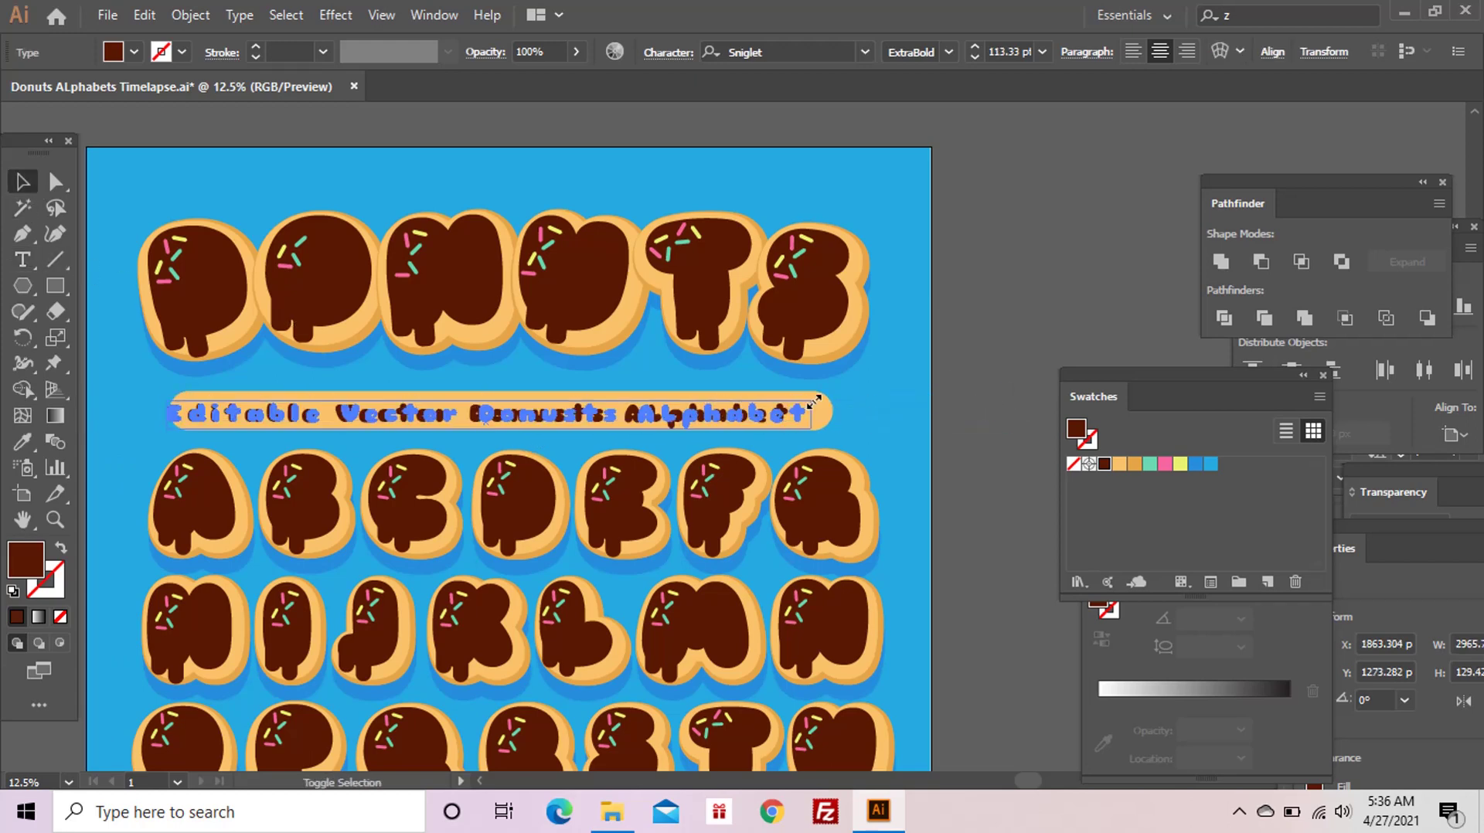
{"action": "left_click_drag", "start_coordinate": [167, 402], "coordinate": [190, 396]}
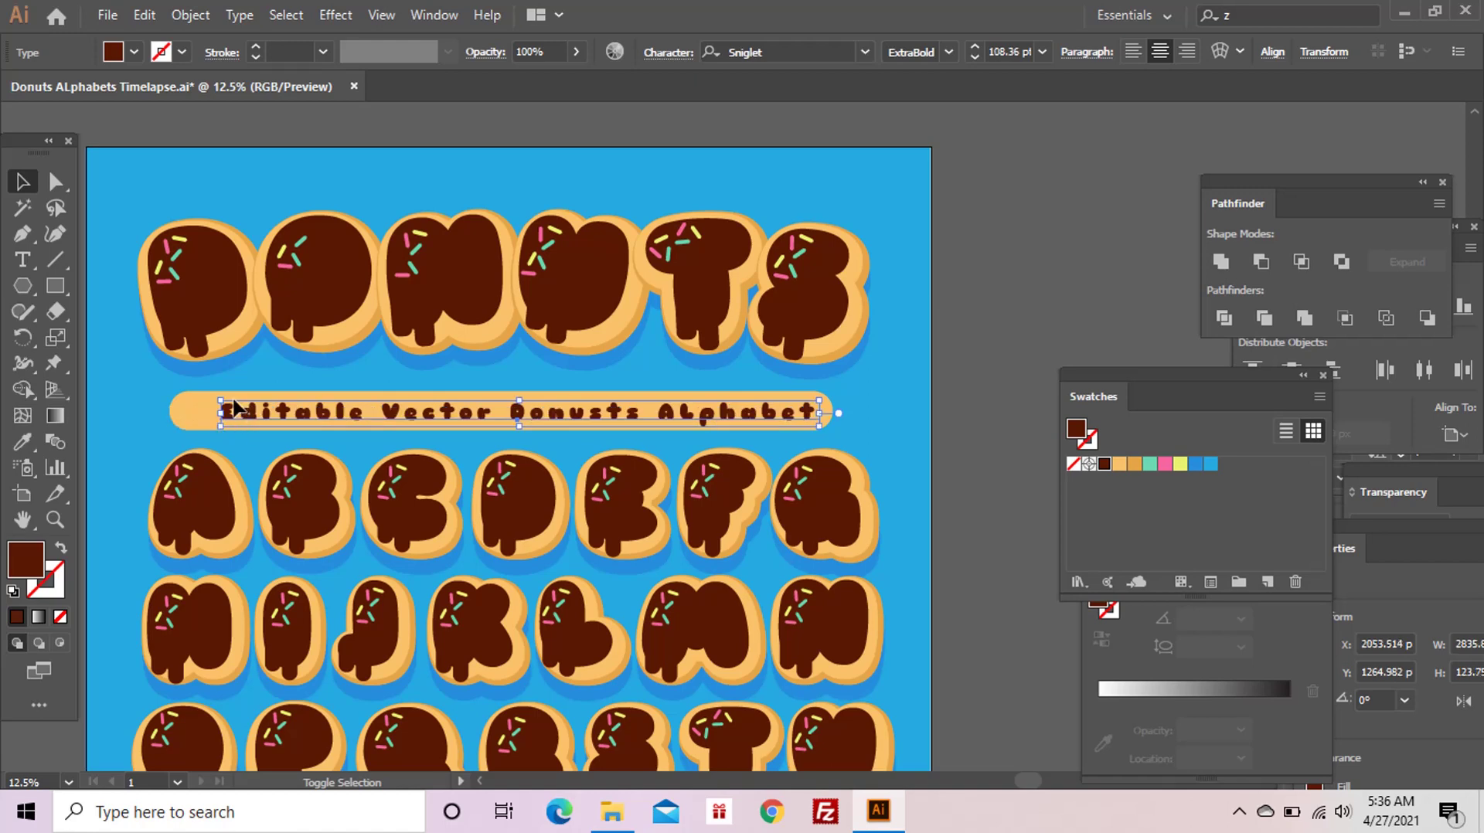
{"action": "left_click", "coordinate": [171, 15]}
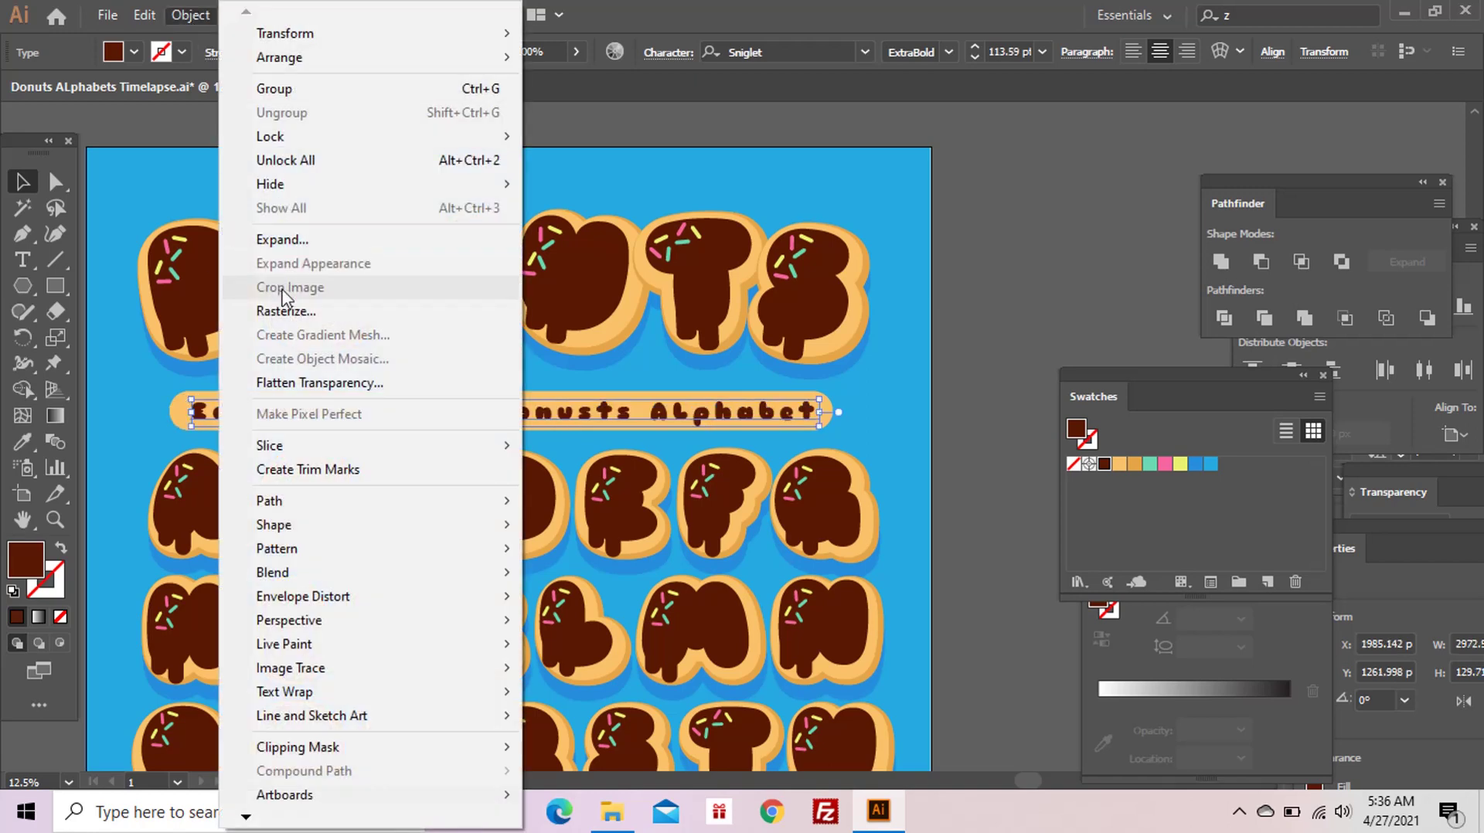
{"action": "left_click", "coordinate": [279, 238]}
{"action": "key", "text": "Return"}
- Select and deselect the tan bar, then zoom out to view the whole artboard
{"action": "key", "text": "a"}
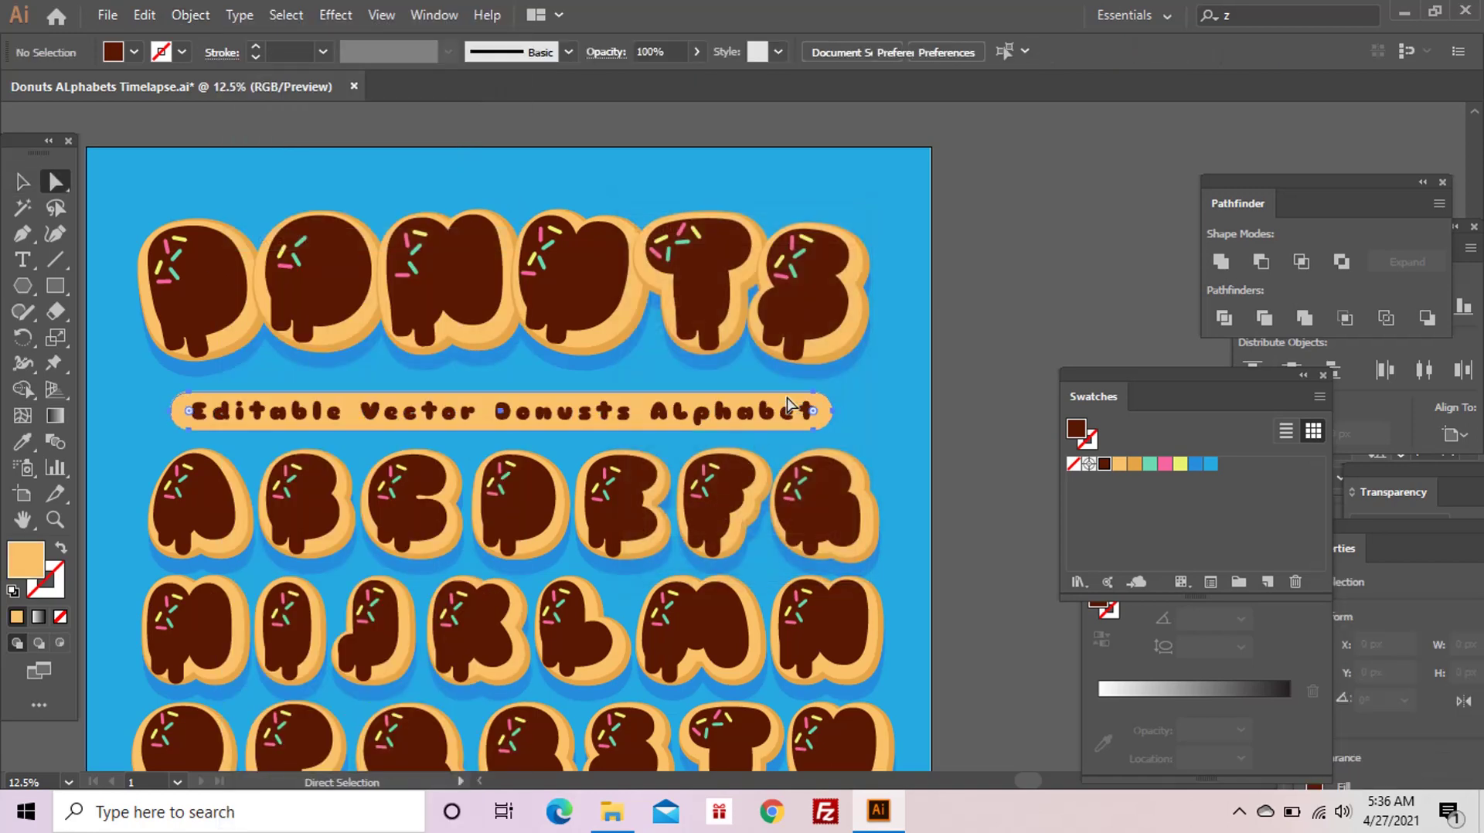
{"action": "left_click", "coordinate": [788, 404]}
{"action": "left_click", "coordinate": [882, 341]}
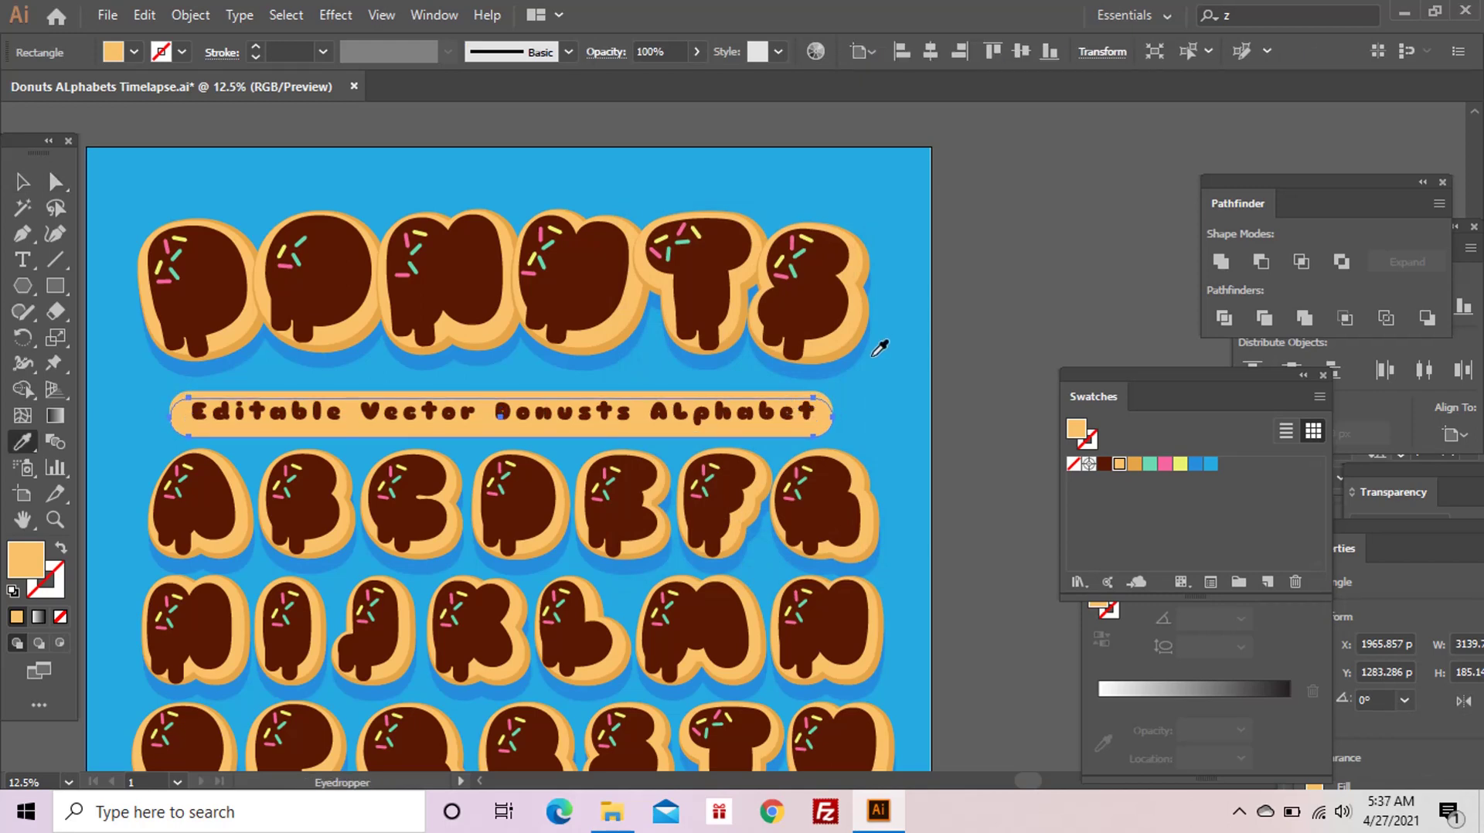
{"action": "key", "text": "i"}
{"action": "key", "text": "z"}
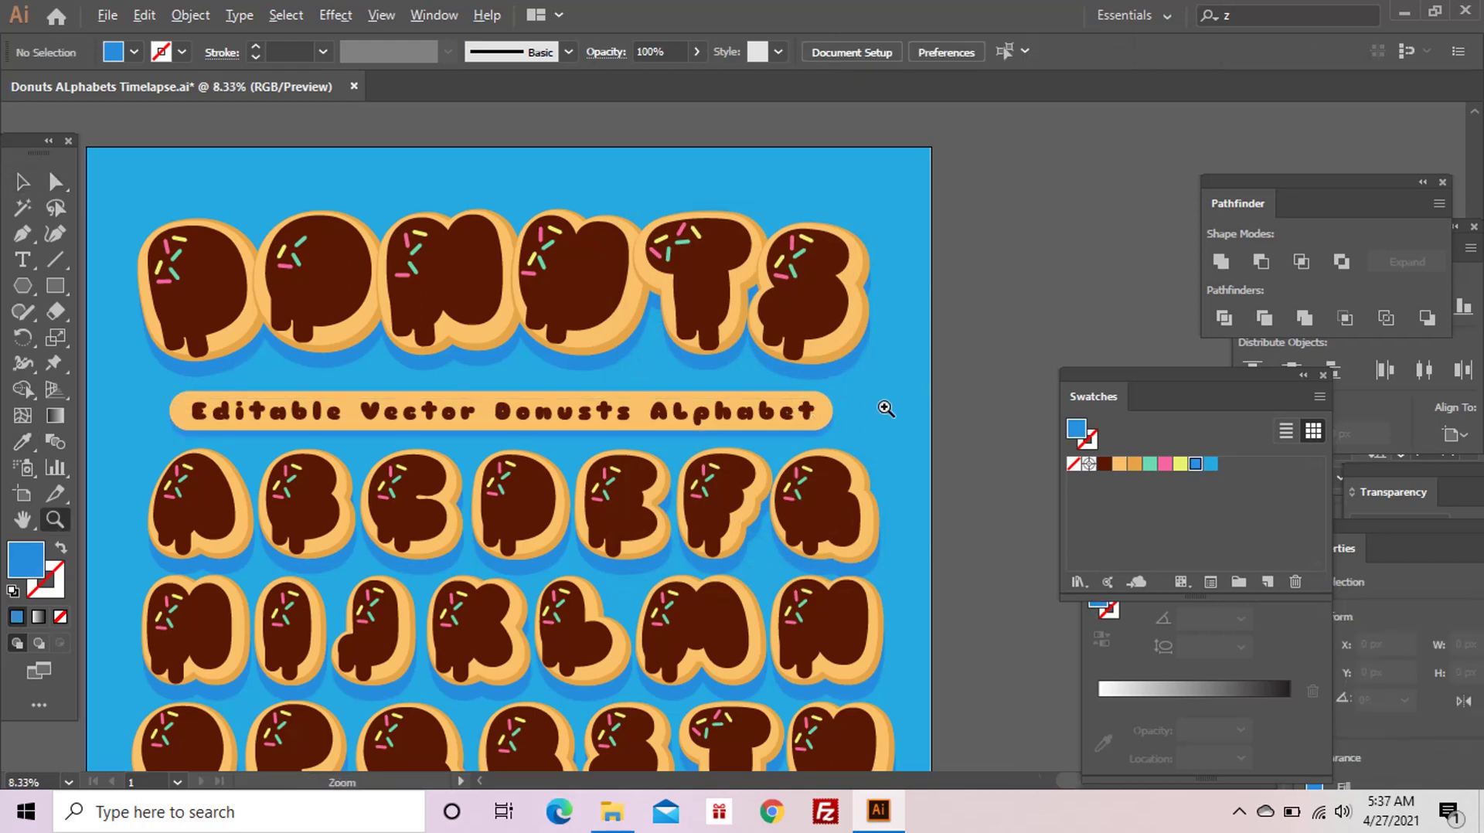
{"action": "left_click", "coordinate": [885, 406], "text": "alt"}
{"action": "scroll", "coordinate": [897, 664], "scroll_direction": "up", "scroll_amount": 1}
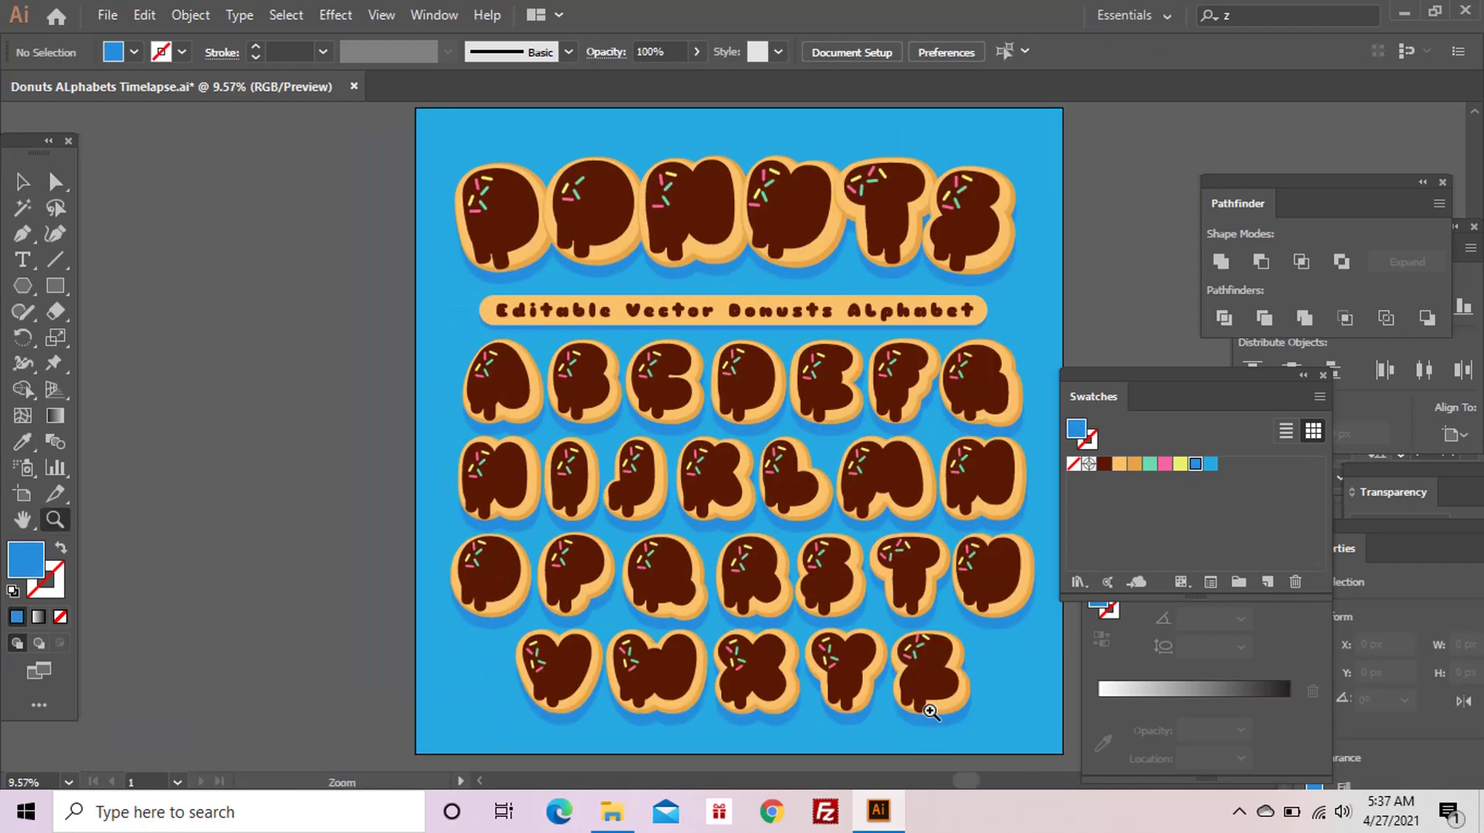